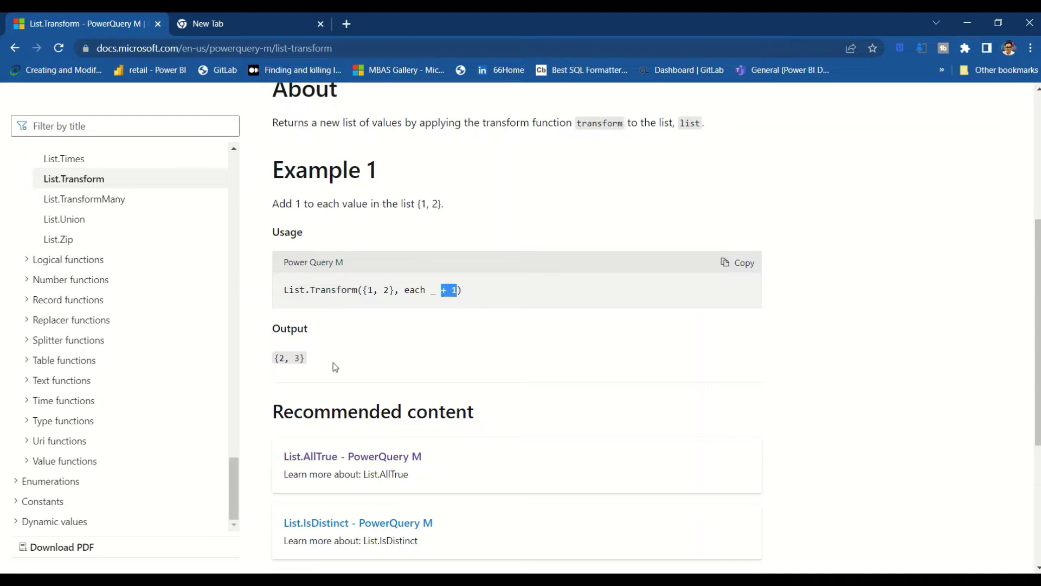
# Leave the List.Transform Example 1 docs page and switch to Power BI Desktop.
pyautogui.hotkey('alt', 'Tab')
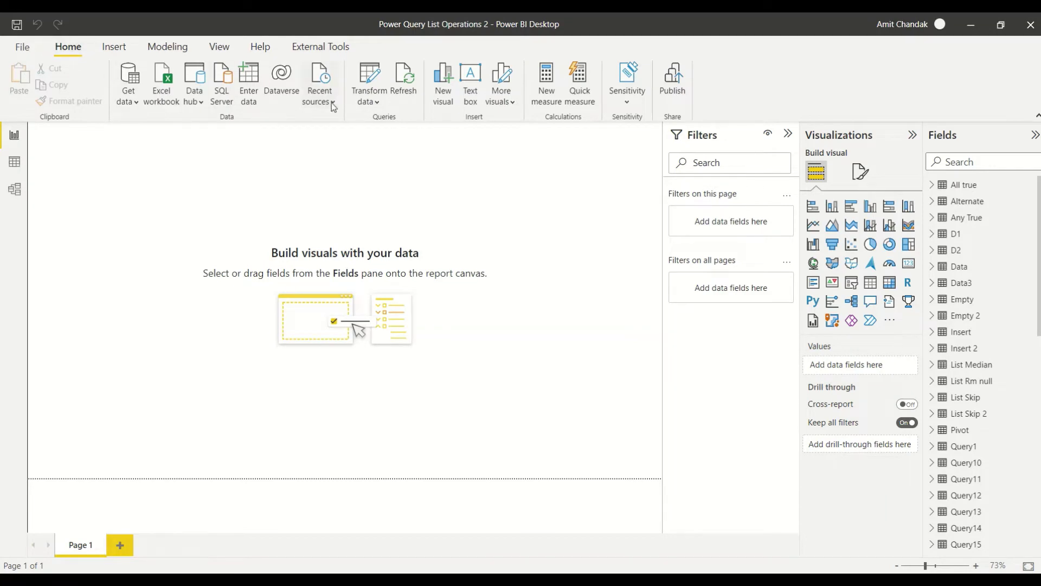
# Open the Power Query Editor from Transform data.
pyautogui.click(376, 103)
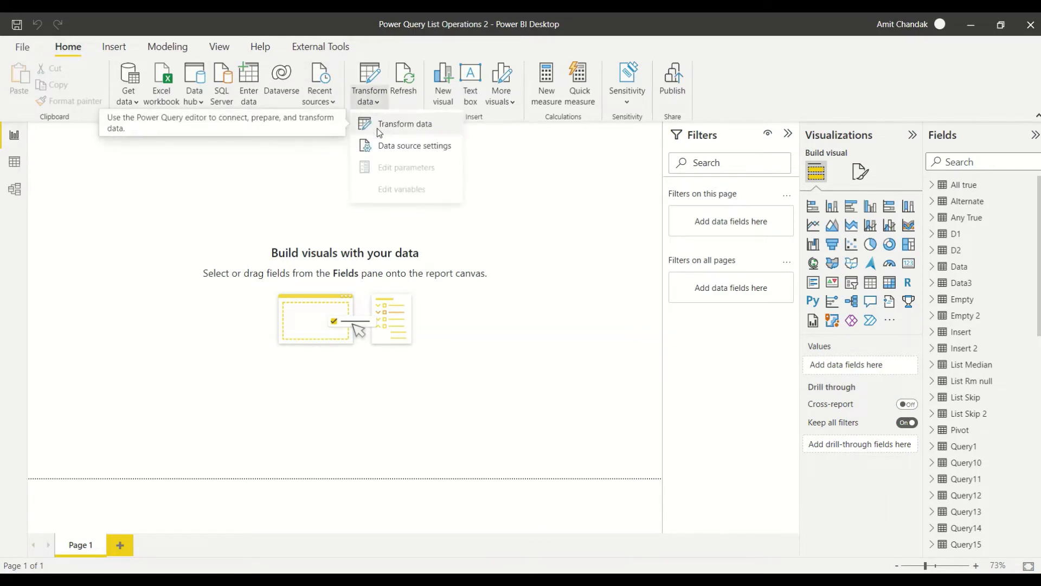
pyautogui.click(377, 128)
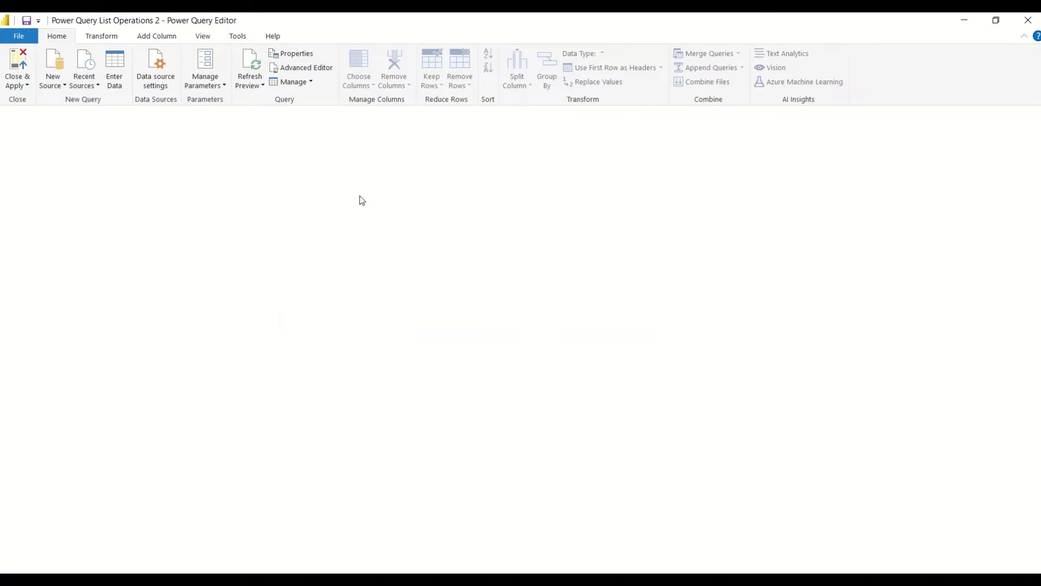
pyautogui.scroll(-10, 81, 326)
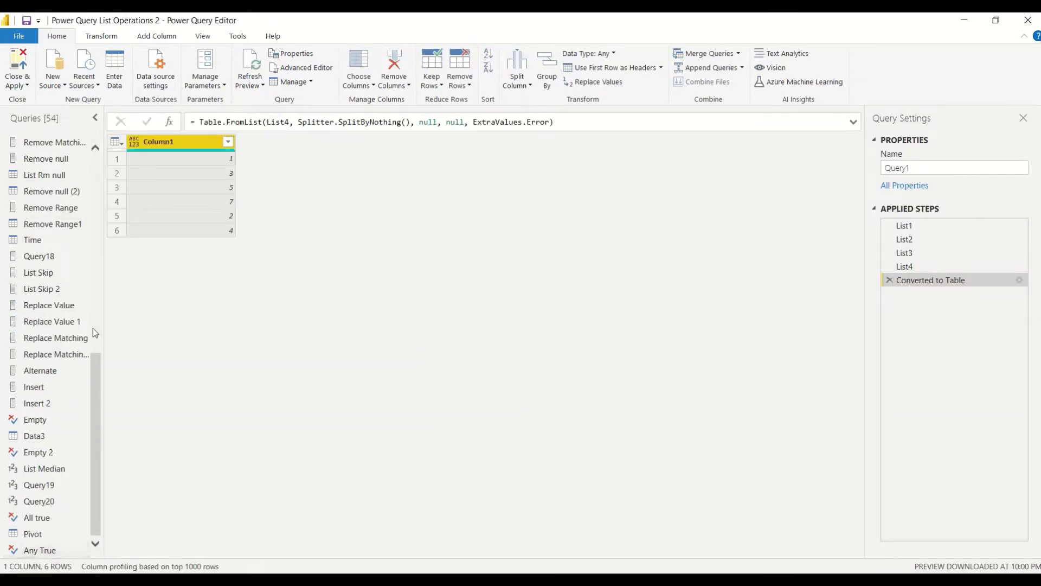
# Add a new blank query and rename it T1.
pyautogui.click(58, 87)
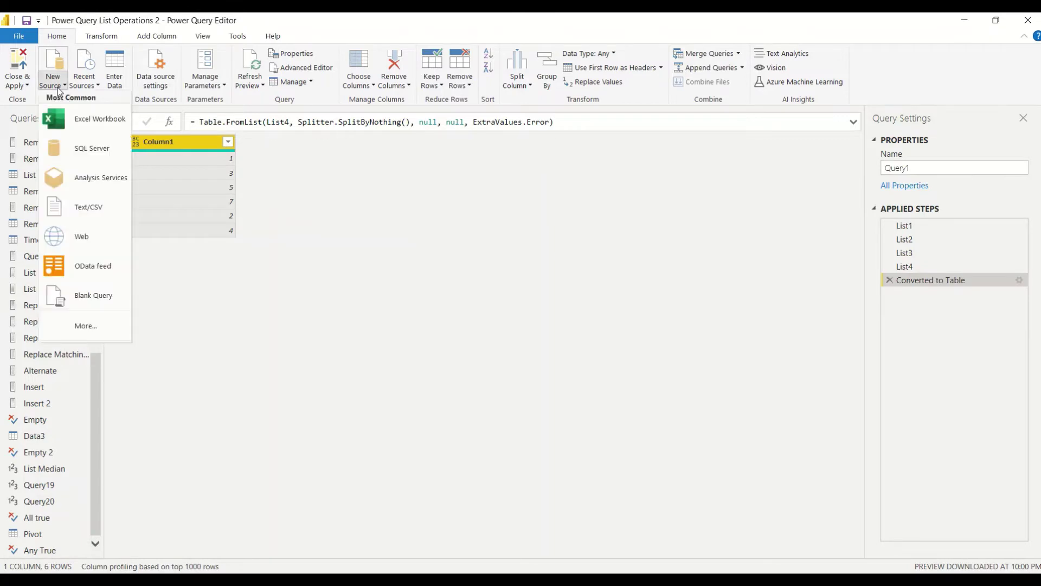
pyautogui.click(81, 297)
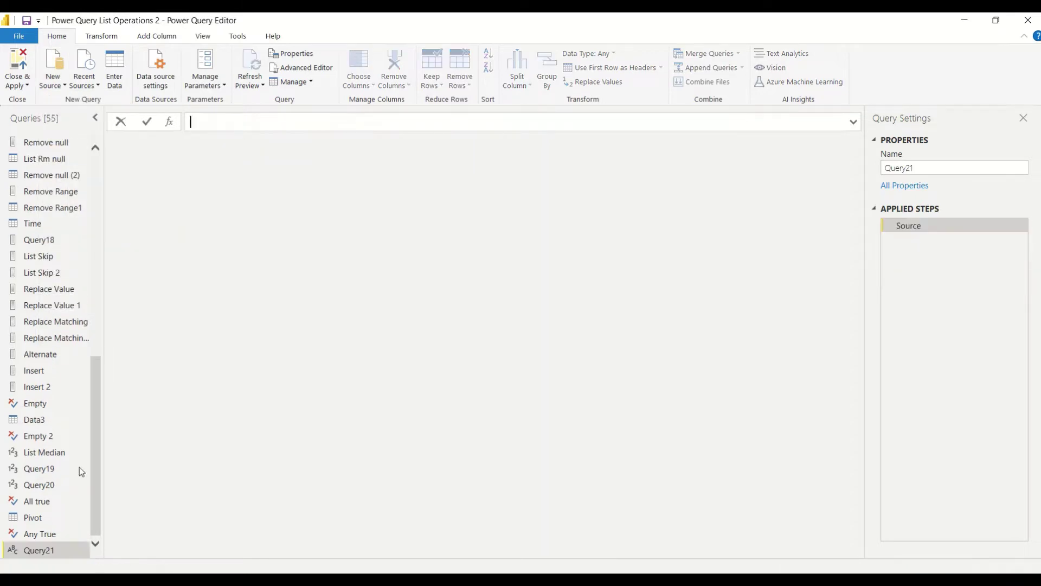
pyautogui.doubleClick(54, 550)
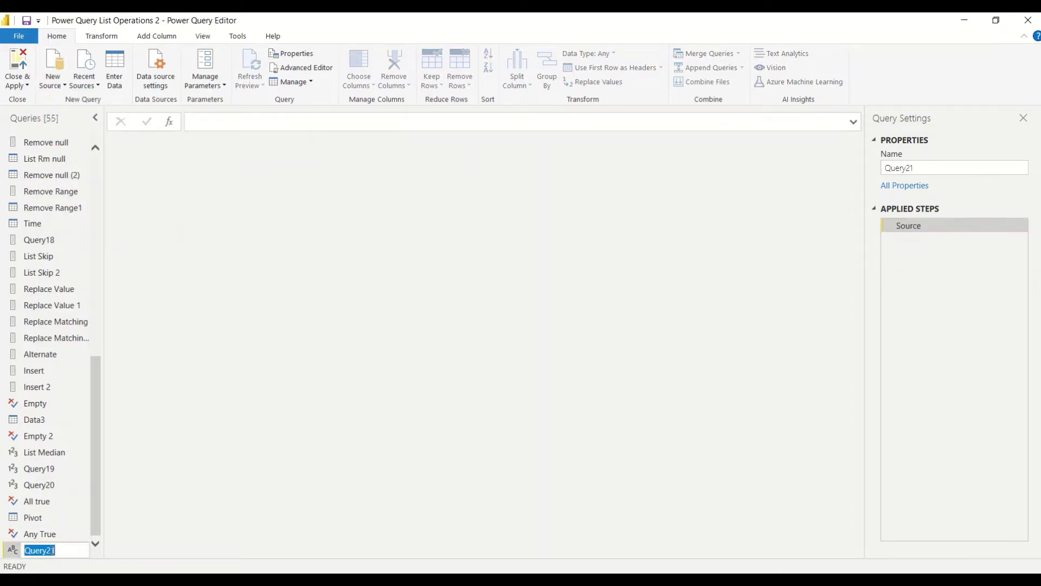
pyautogui.write('T1')
pyautogui.click(156, 536)
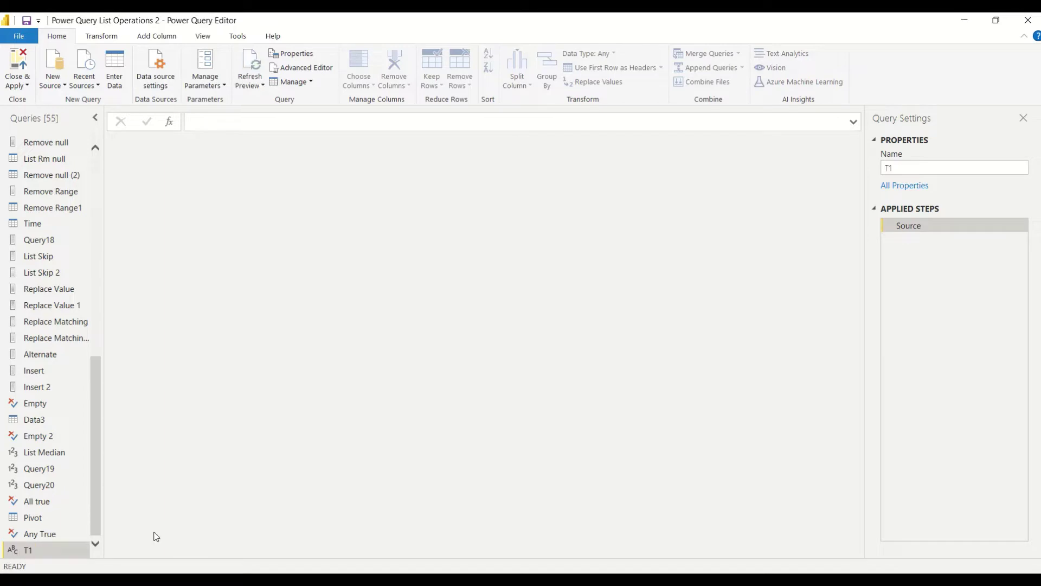
# In T1's Advanced Editor, replace the empty Source string with {1,2,3,4,5,6}.
pyautogui.rightClick(50, 552)
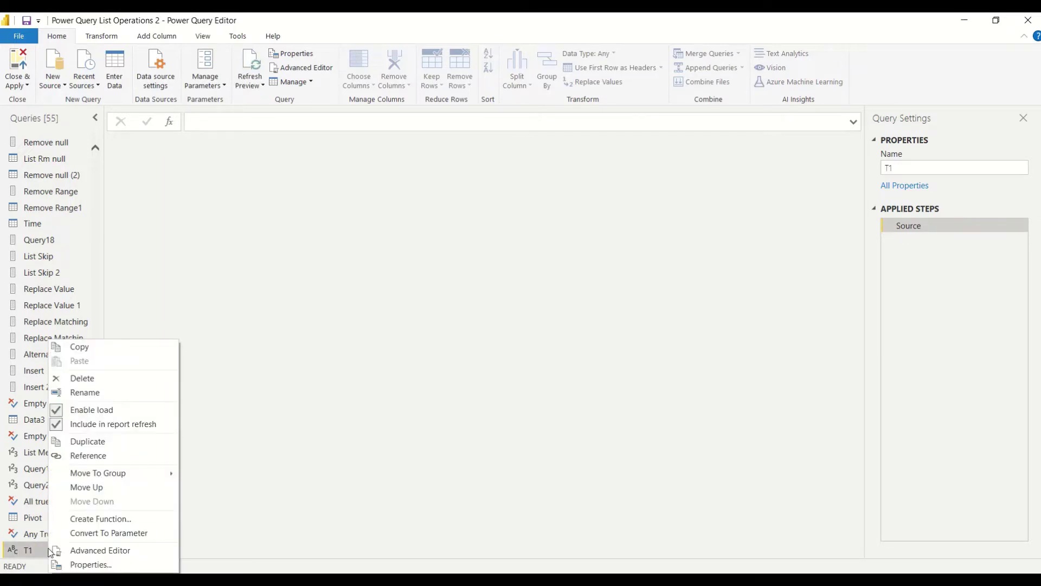
pyautogui.click(85, 551)
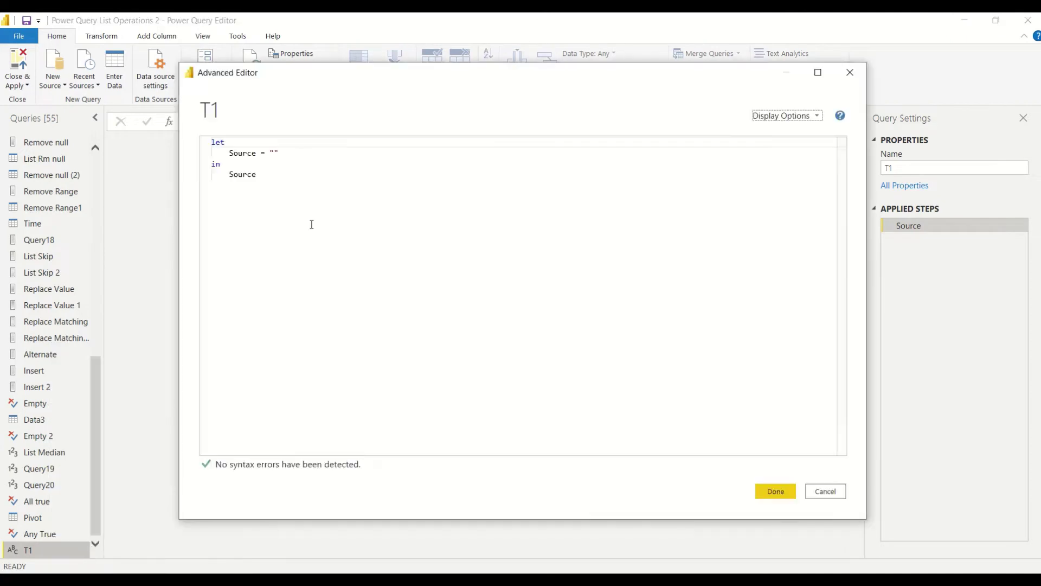
pyautogui.click(283, 152)
pyautogui.click(274, 153)
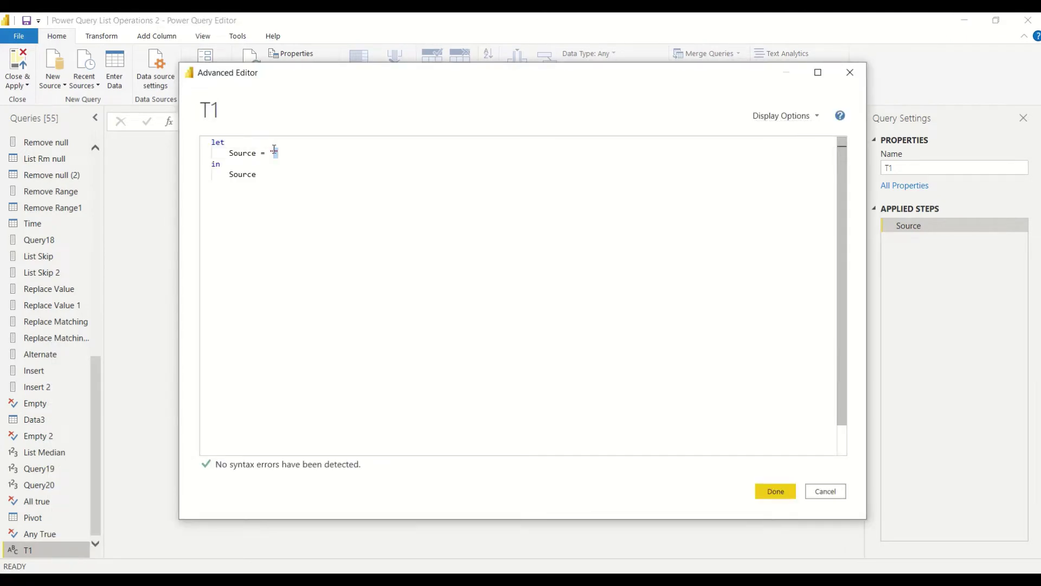
pyautogui.press('BackSpace')
pyautogui.write('{1,2')
pyautogui.write(',3,4,5,')
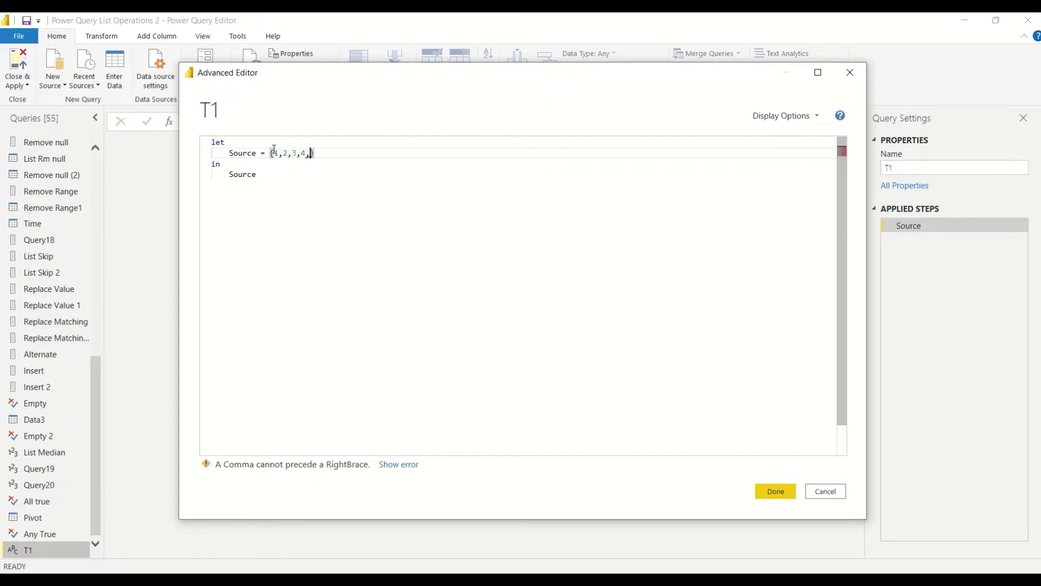
pyautogui.write('6')
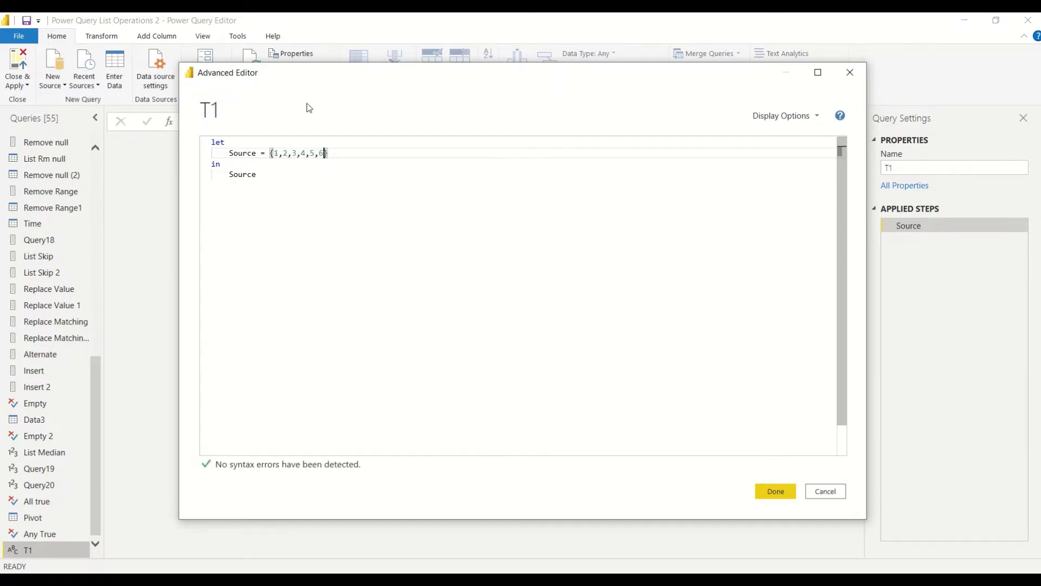
pyautogui.click(775, 489)
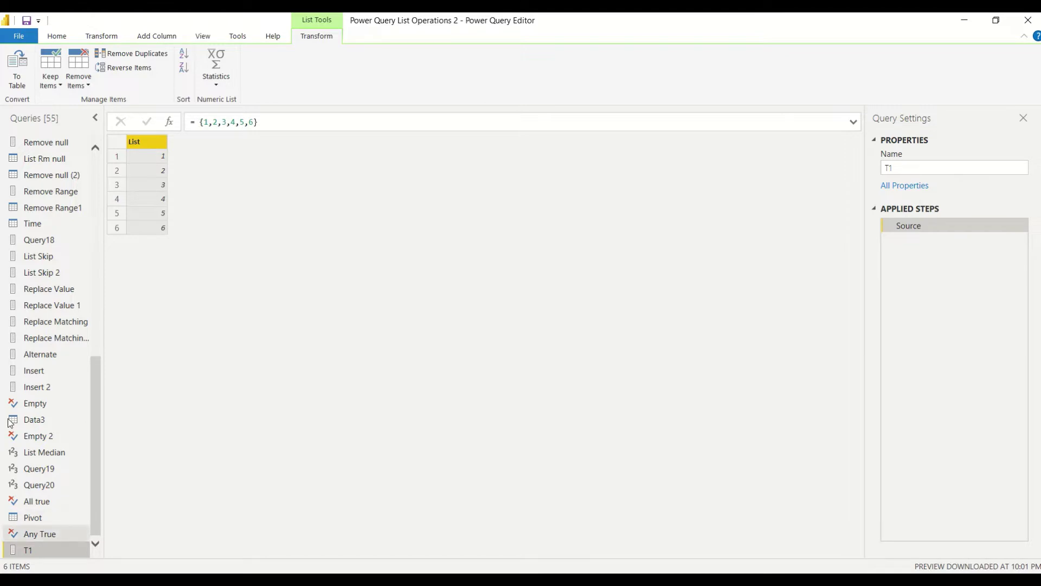
# In T1's Advanced Editor, add a new _Tranform step line after Source.
pyautogui.click(52, 37)
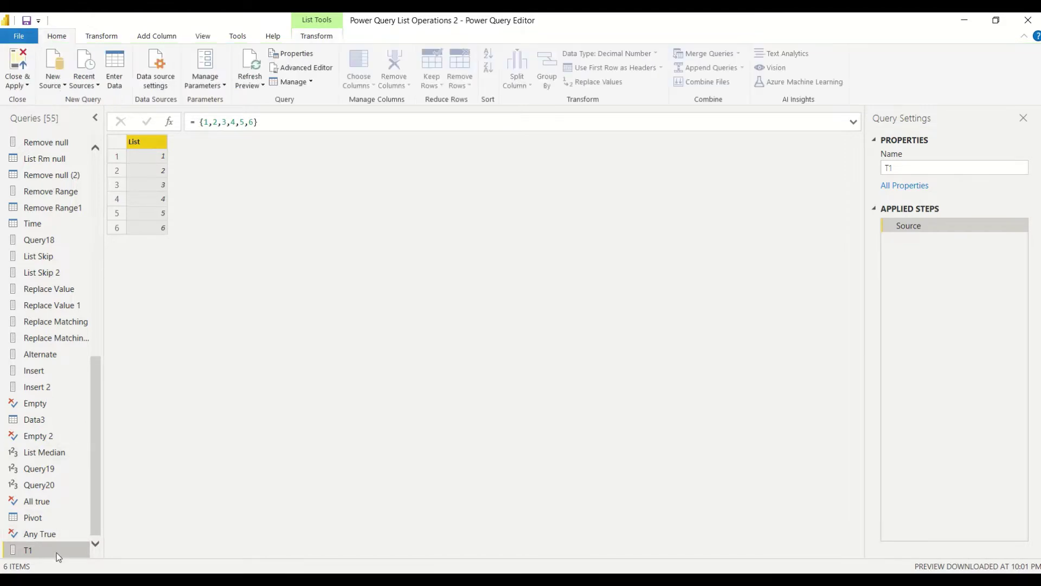
pyautogui.click(299, 67)
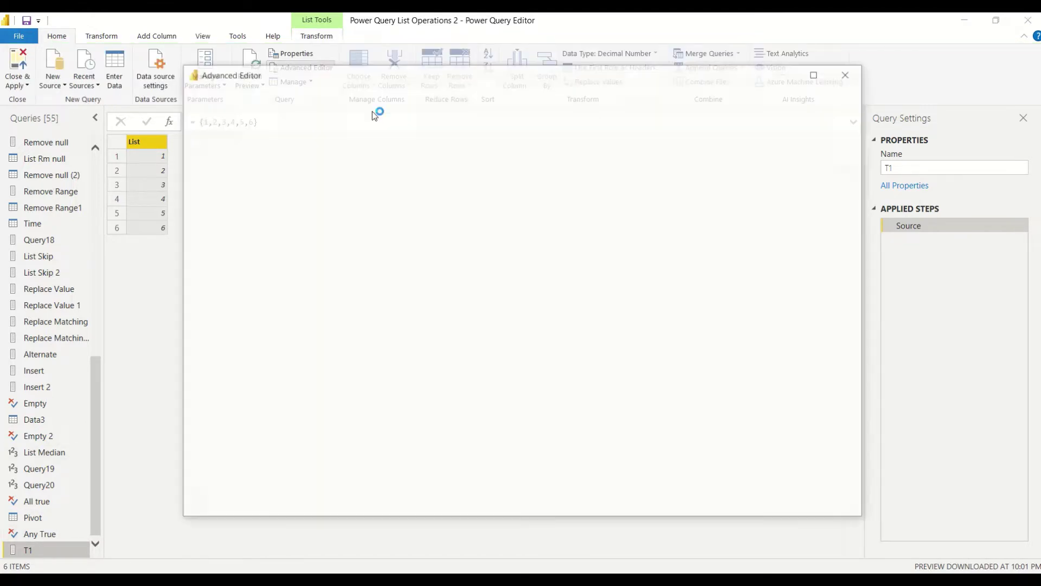
pyautogui.click(271, 153)
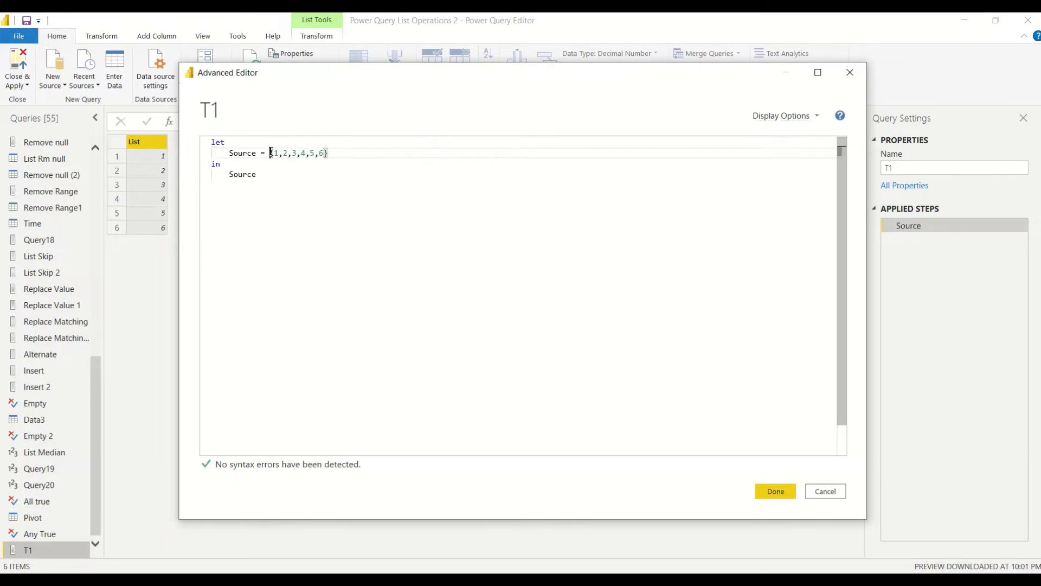
pyautogui.write('L')
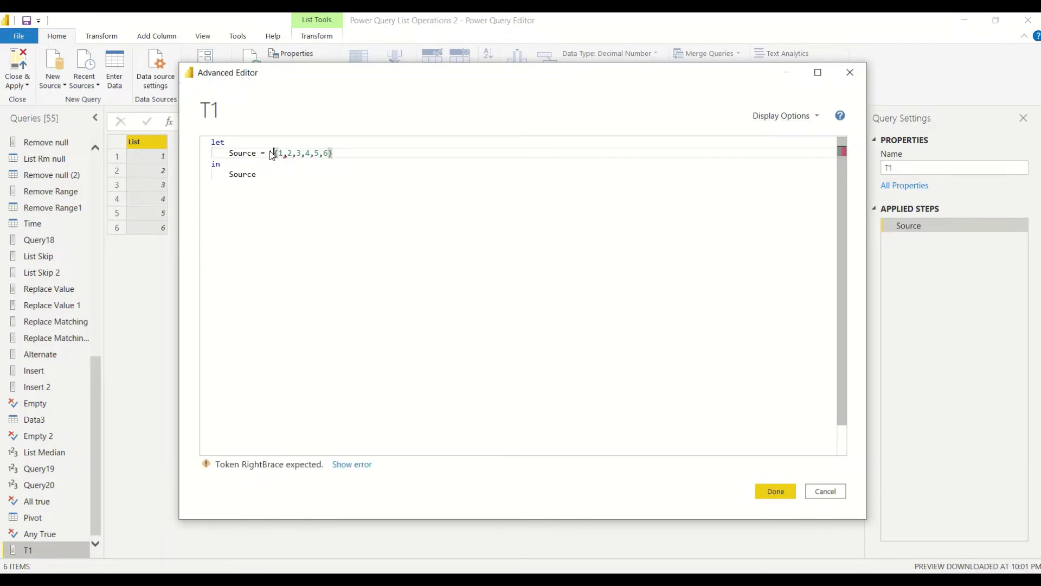
pyautogui.press('BackSpace')
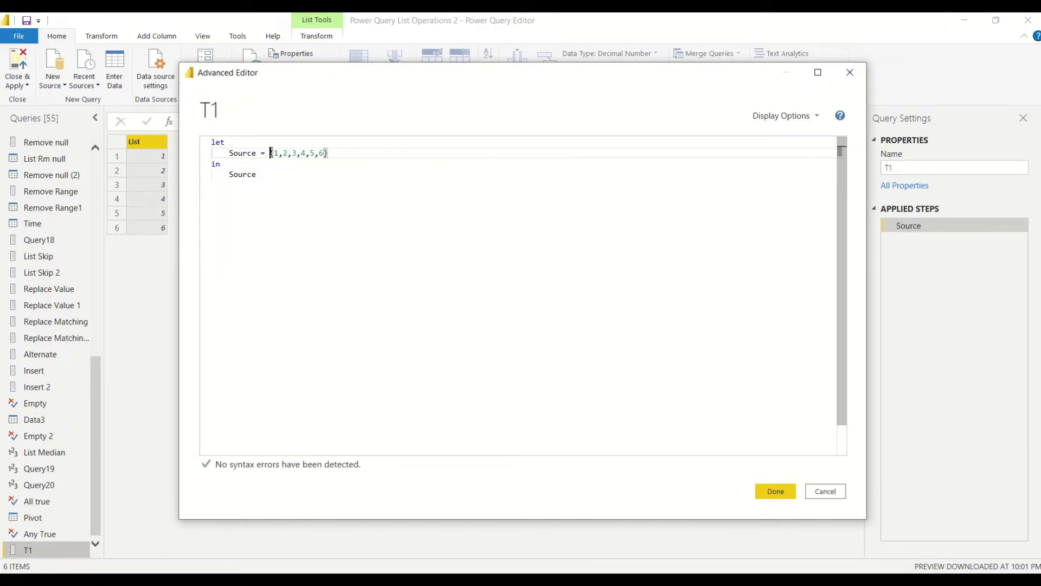
pyautogui.click(346, 156)
pyautogui.write(',')
pyautogui.press('Return')
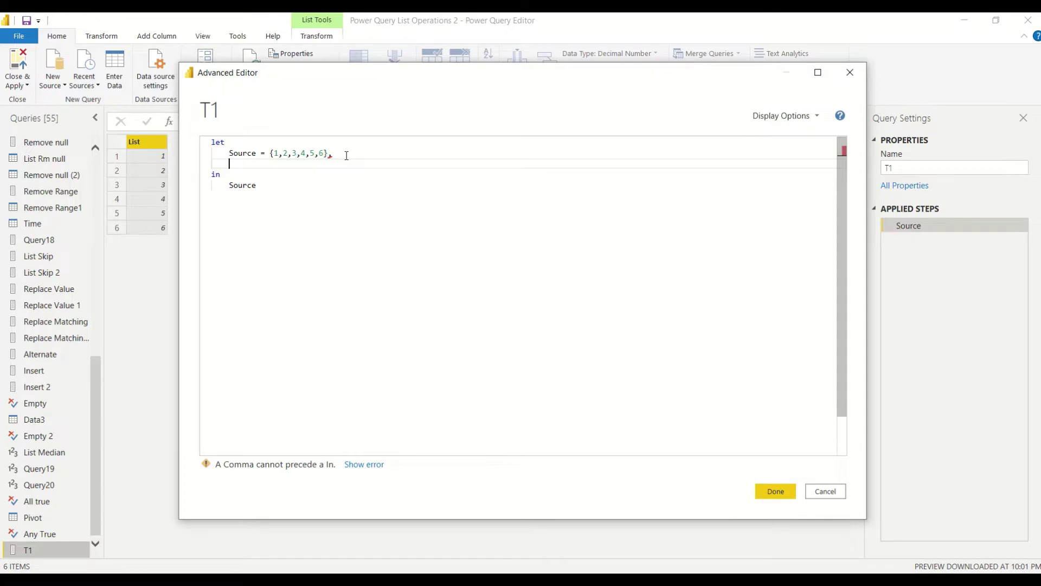
pyautogui.write('Tranfo')
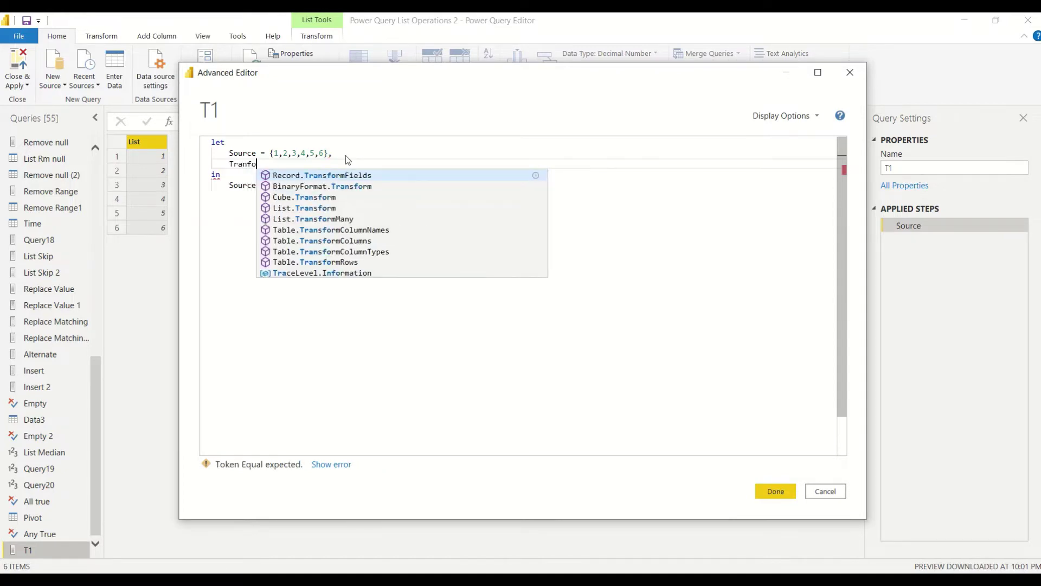
pyautogui.write('r,')
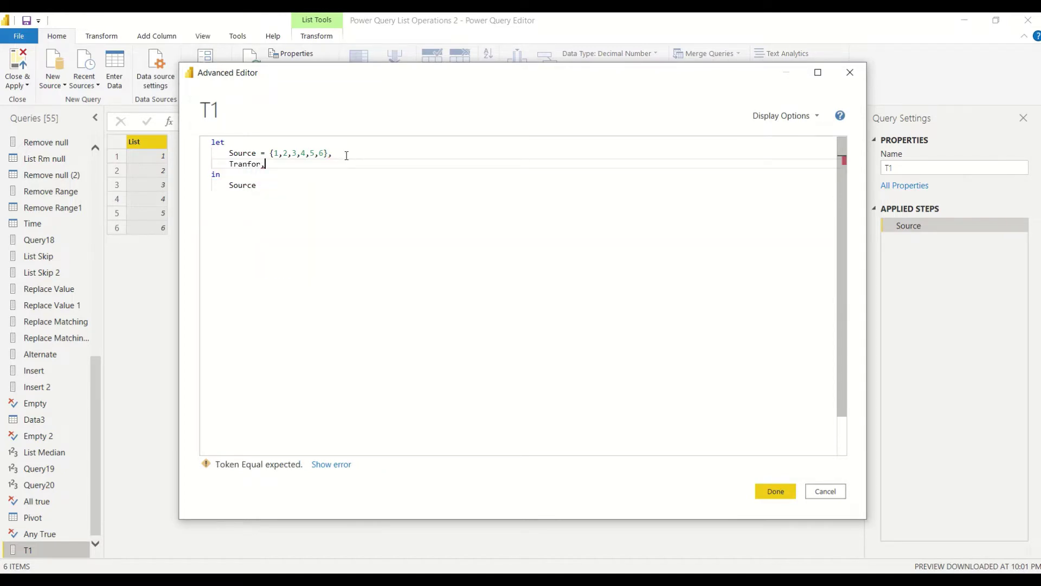
pyautogui.press('BackSpace')
pyautogui.write('m')
# Make _Tranform the query's final output instead of Source.
pyautogui.click(233, 163)
pyautogui.doubleClick(243, 165)
pyautogui.hotkey('ctrl', 'c')
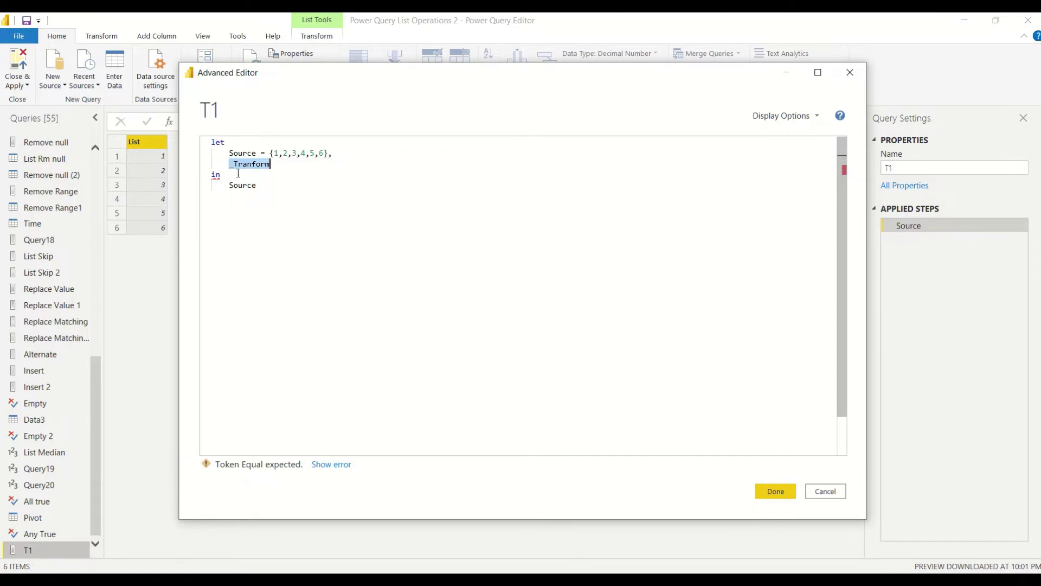
pyautogui.doubleClick(242, 185)
pyautogui.hotkey('ctrl', 'v')
# Define _Tranform as List.Transform(Source, each _ +1) and apply the code.
pyautogui.click(288, 165)
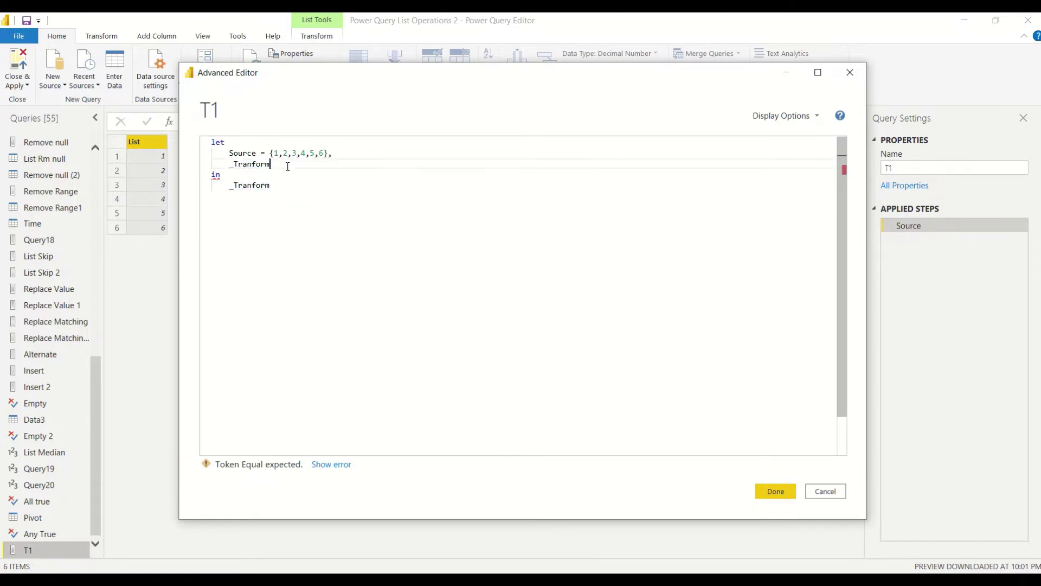
pyautogui.write('= List')
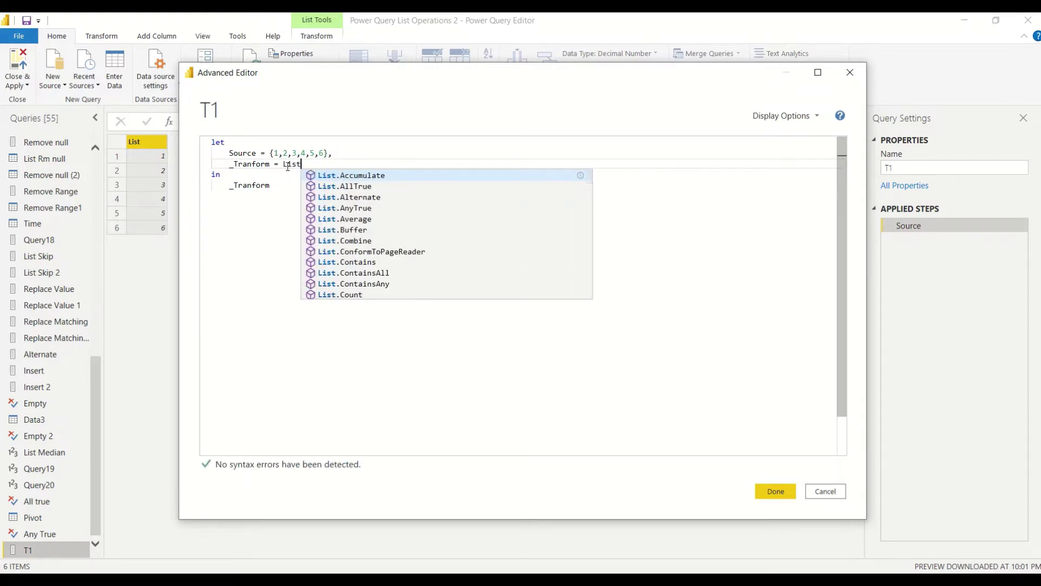
pyautogui.write('.Tr')
pyautogui.press('Tab')
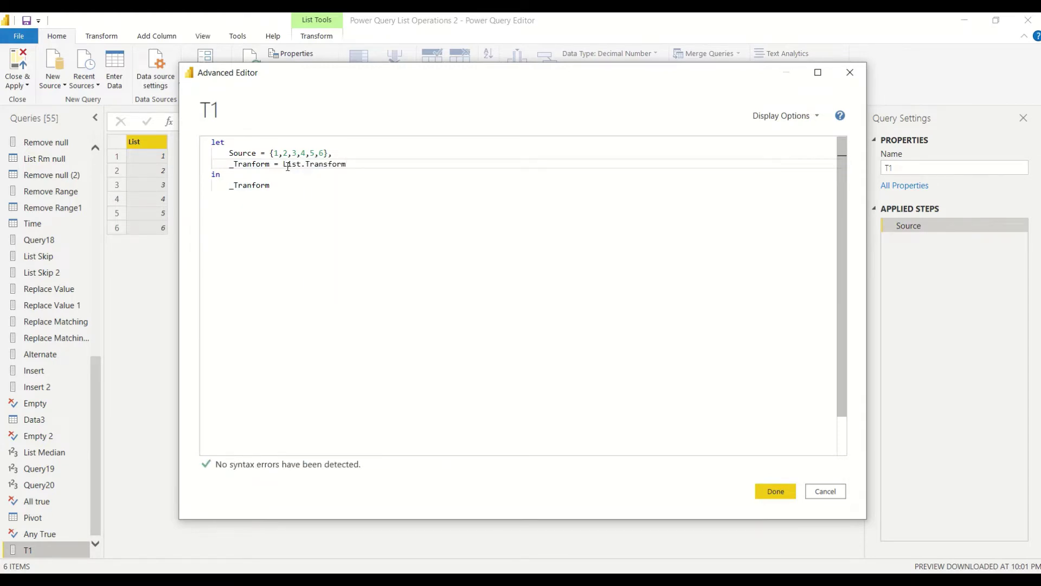
pyautogui.write('(')
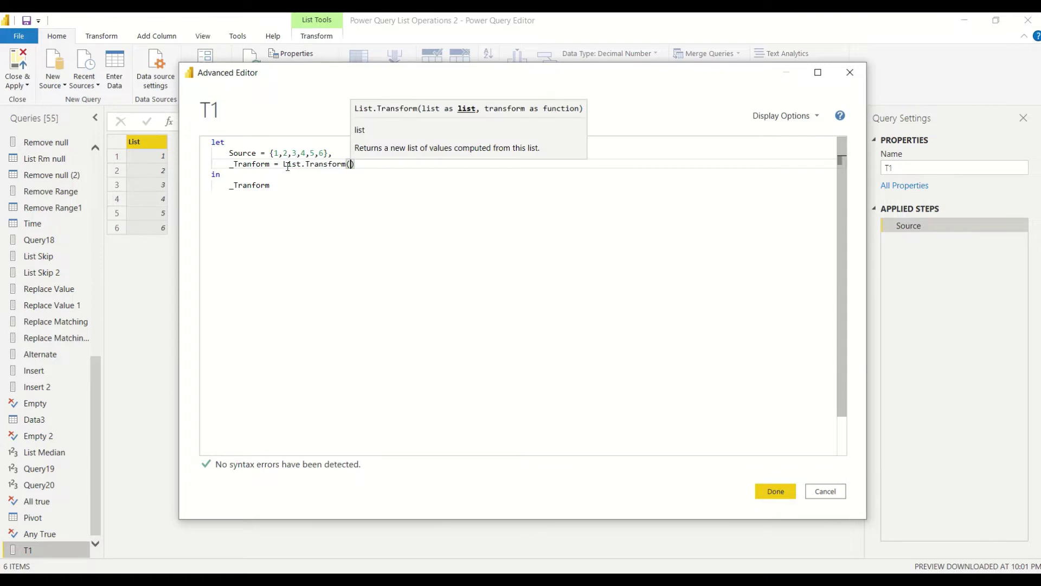
pyautogui.write('S')
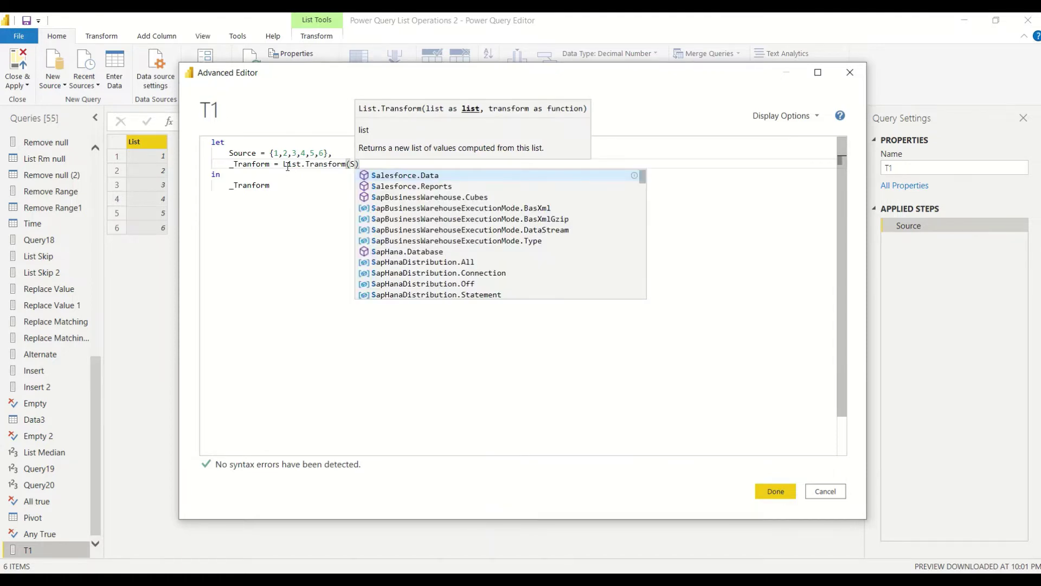
pyautogui.write('ou')
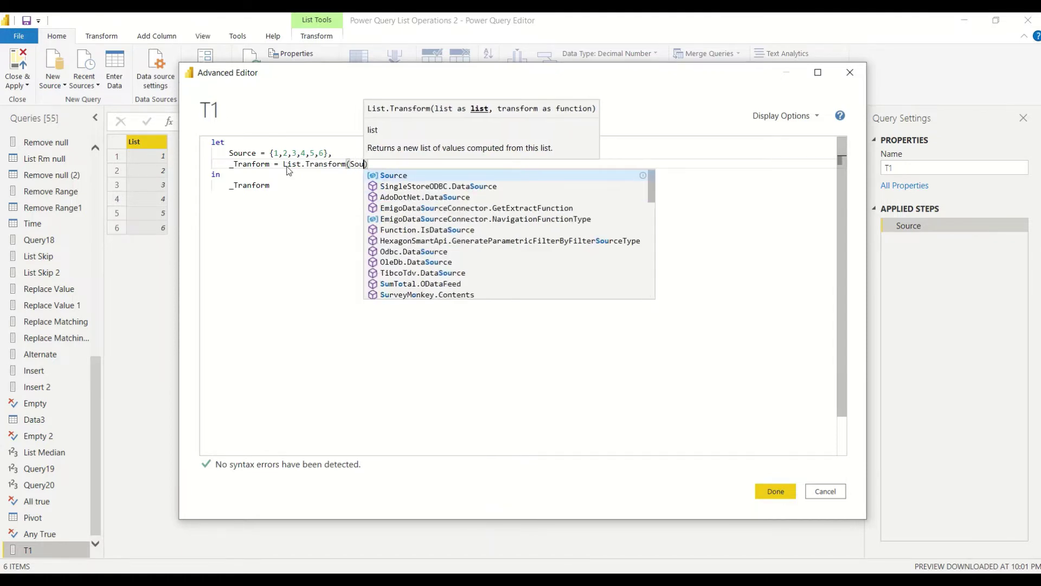
pyautogui.press('Tab')
pyautogui.write(',')
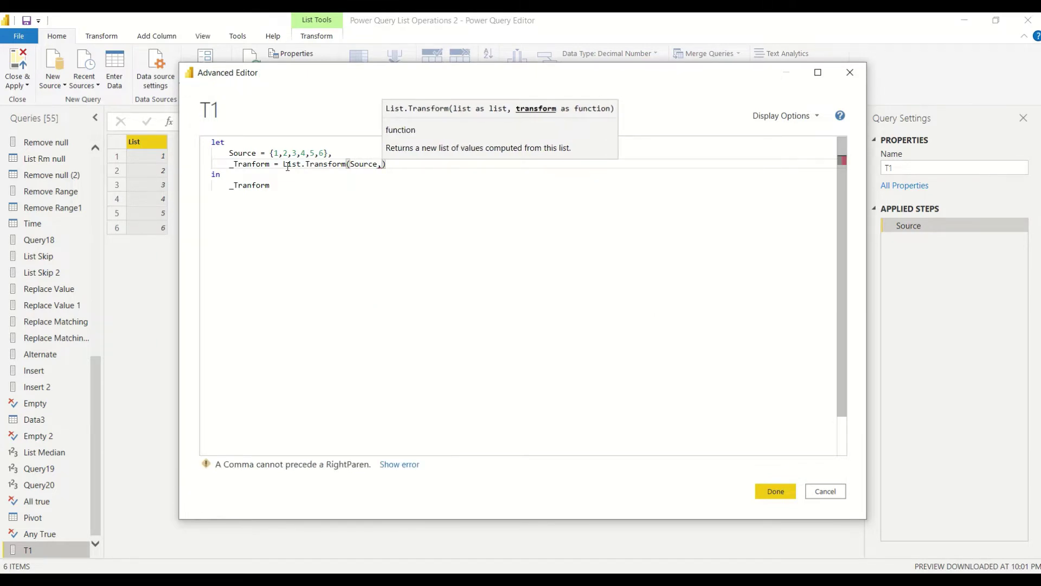
pyautogui.write(' each ')
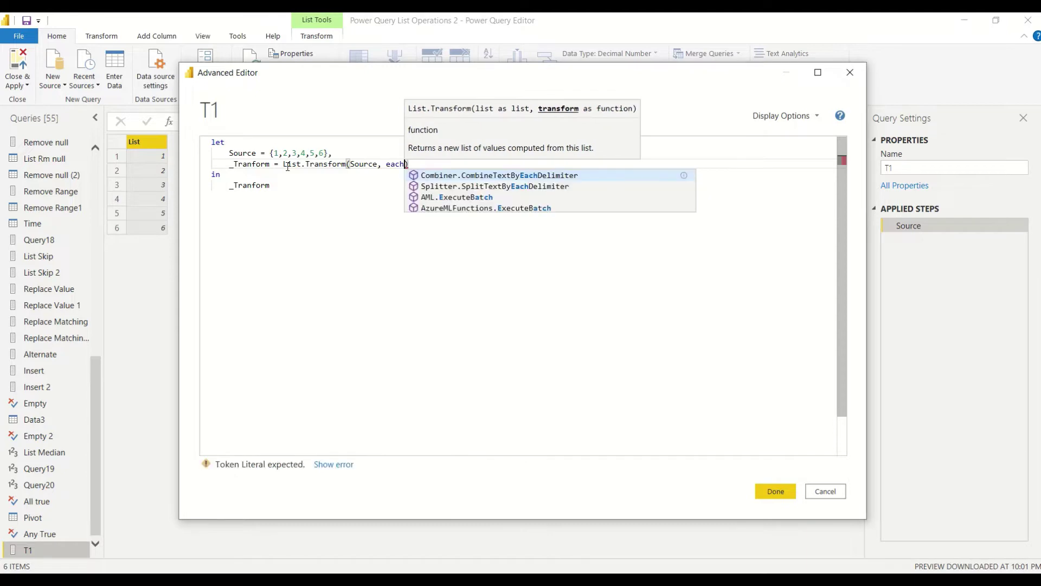
pyautogui.write('_ ')
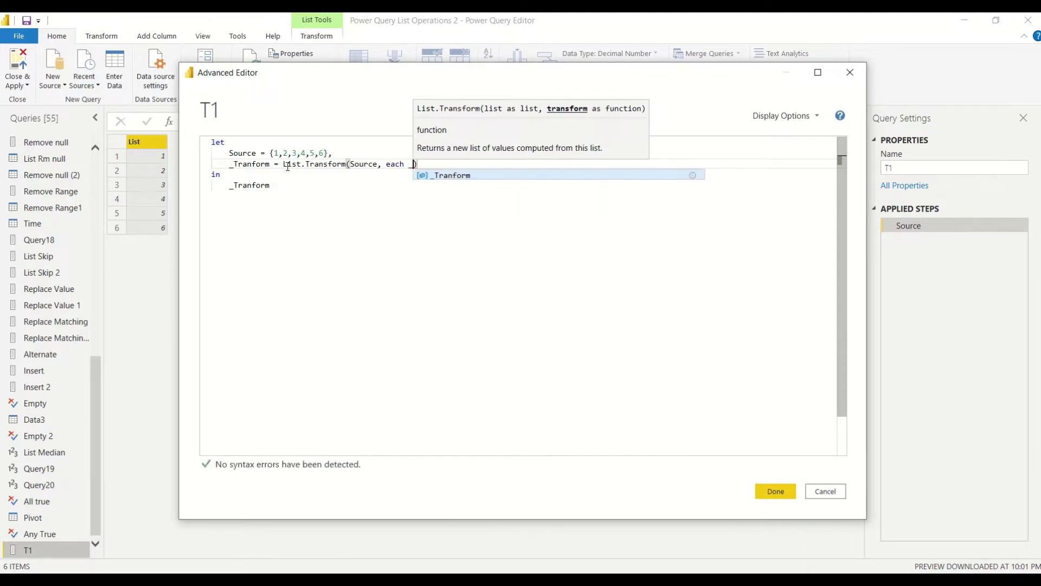
pyautogui.write('+1')
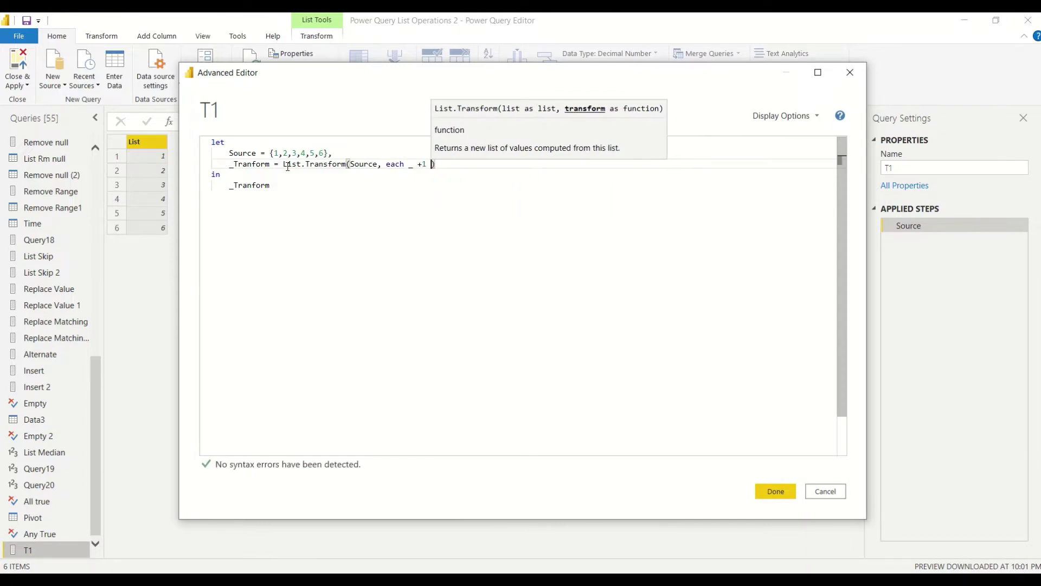
pyautogui.click(784, 491)
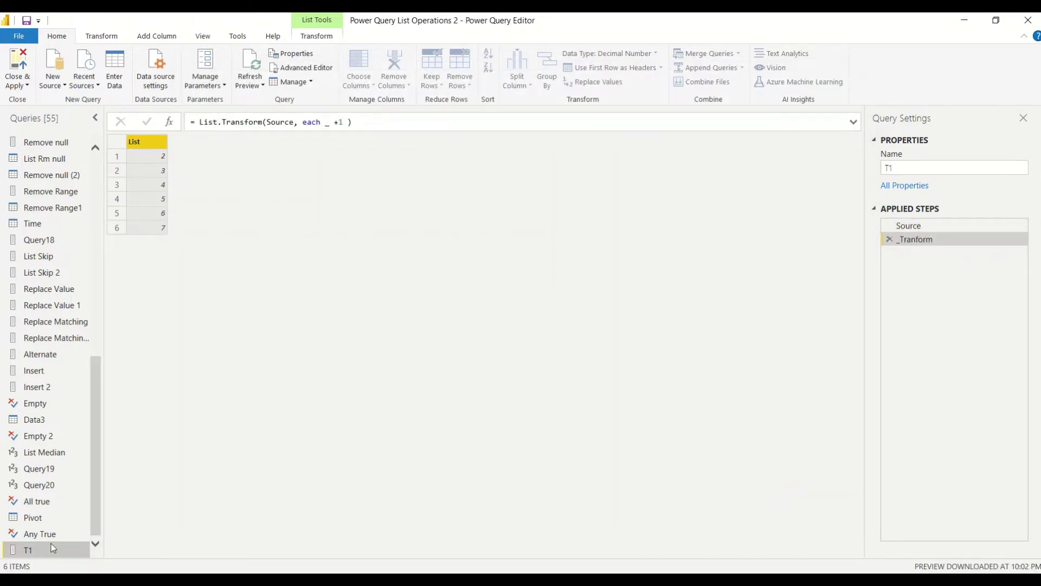
# Change the transform formula to +2, then -2, then finally each _ -1.
pyautogui.click(343, 123)
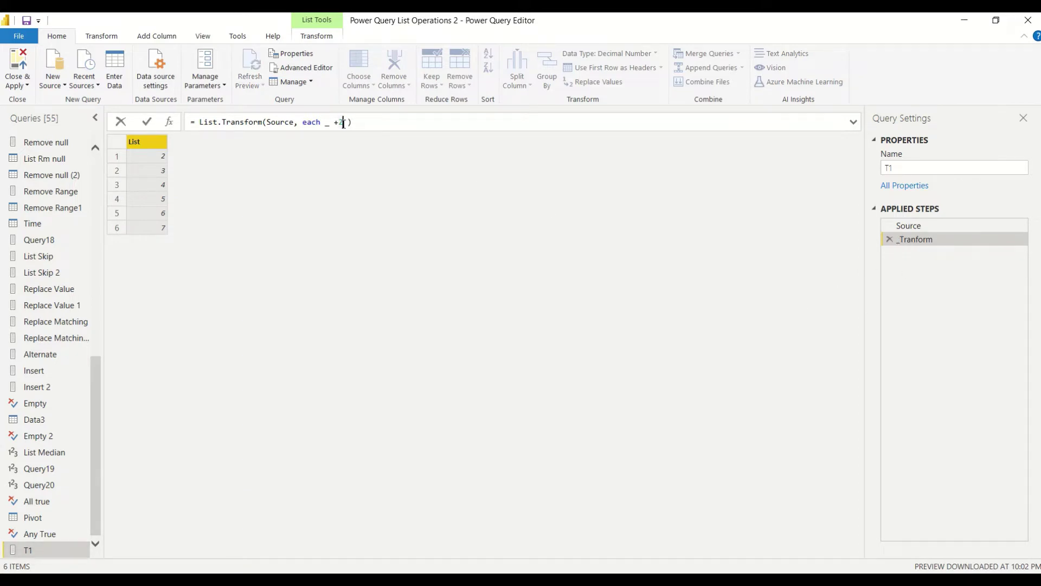
pyautogui.press('Return')
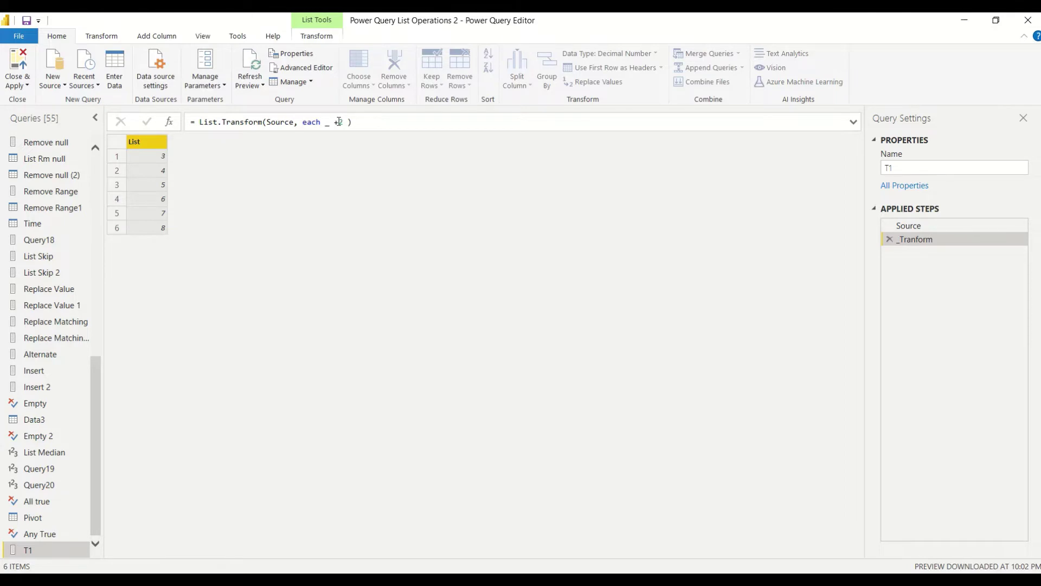
pyautogui.click(339, 122)
pyautogui.press('BackSpace')
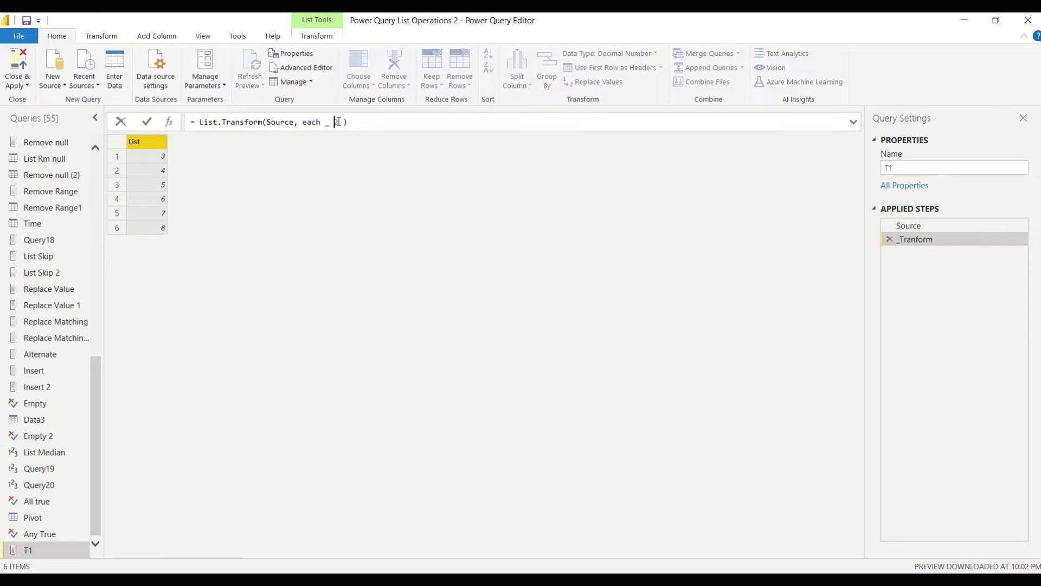
pyautogui.write('-')
pyautogui.press('Return')
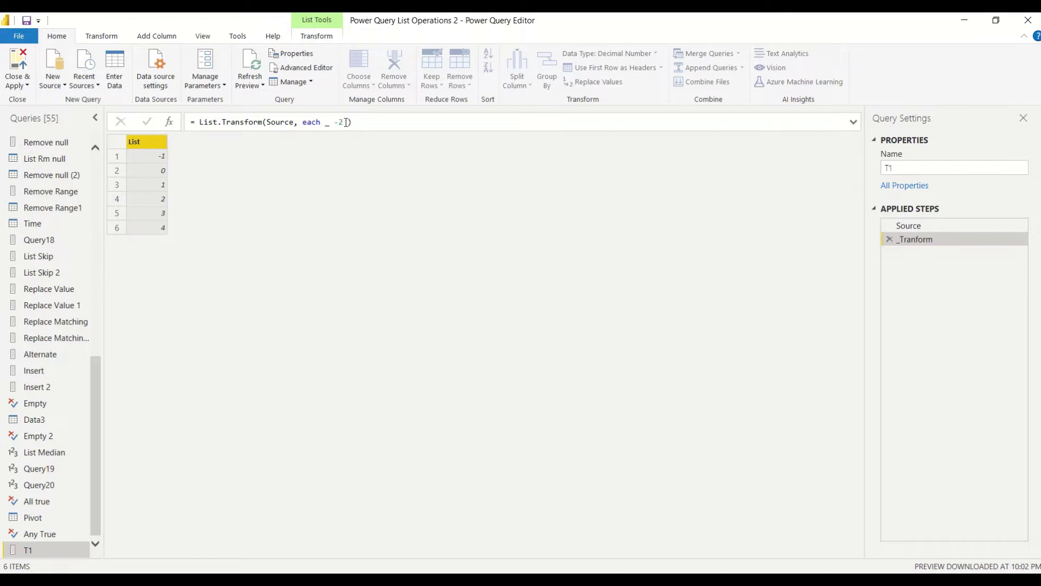
pyautogui.click(342, 121)
pyautogui.press('BackSpace')
pyautogui.write('1')
pyautogui.press('Return')
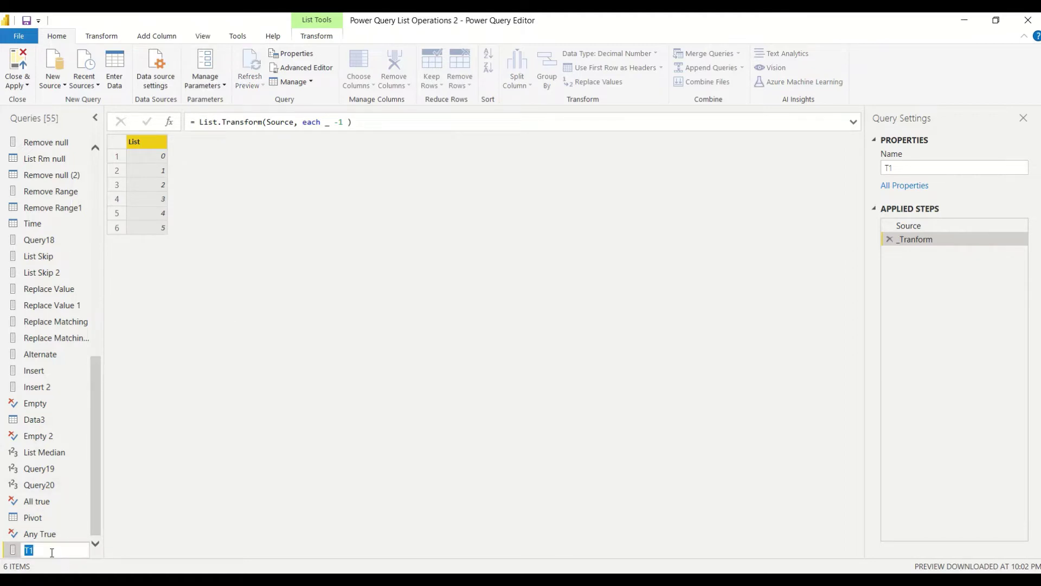
# In the Advanced Editor, replace '_ -1' with Number.IntegerDivide(_,2).
pyautogui.click(301, 68)
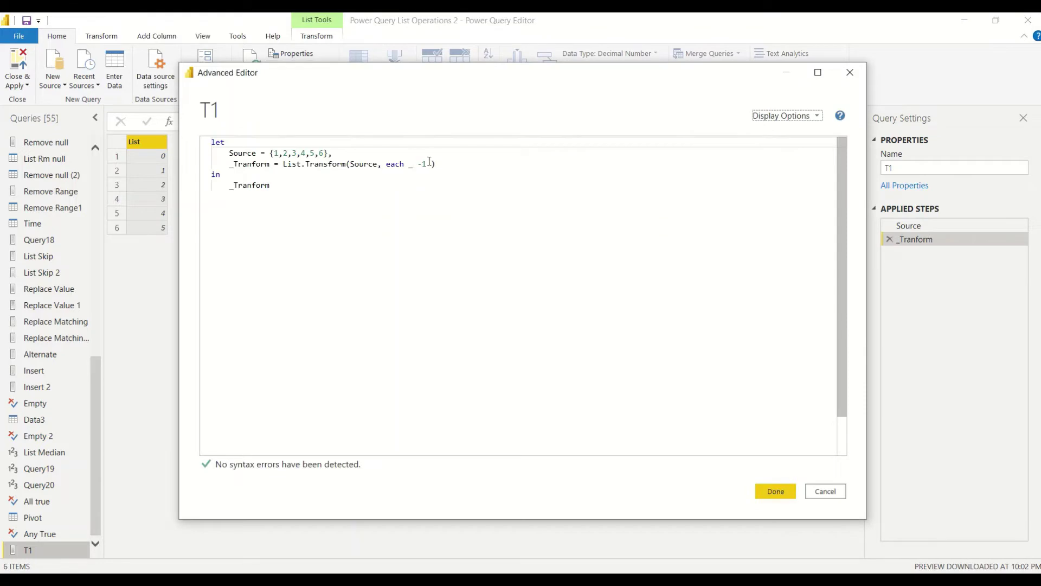
pyautogui.moveTo(431, 163); pyautogui.dragTo(409, 160)
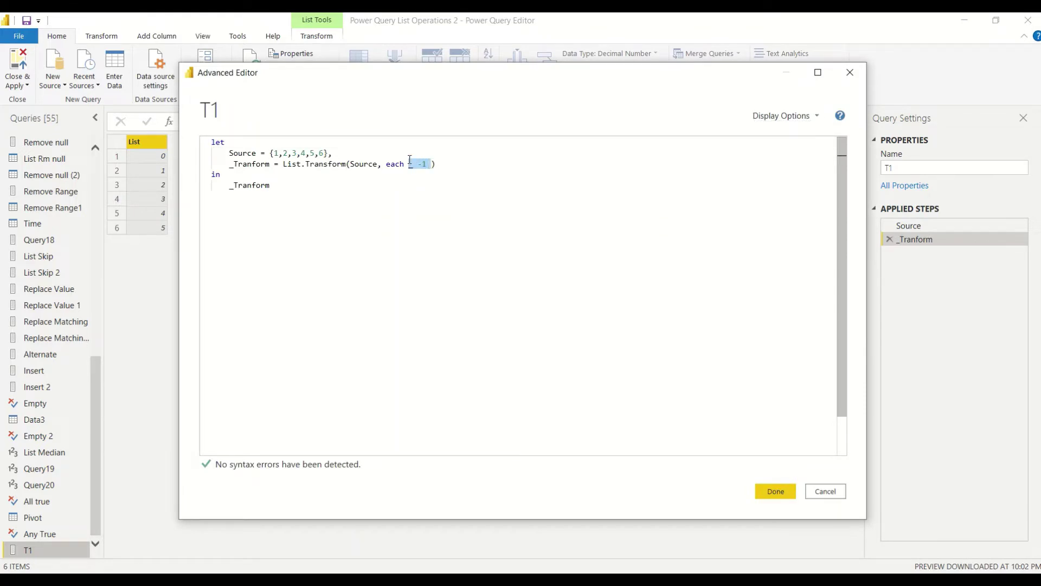
pyautogui.press('BackSpace')
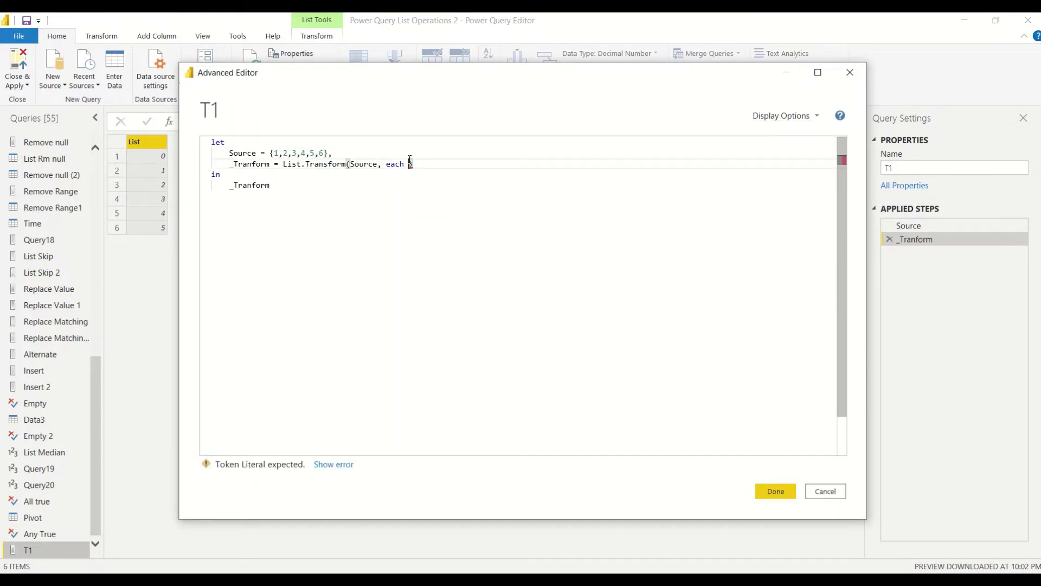
pyautogui.write('Num')
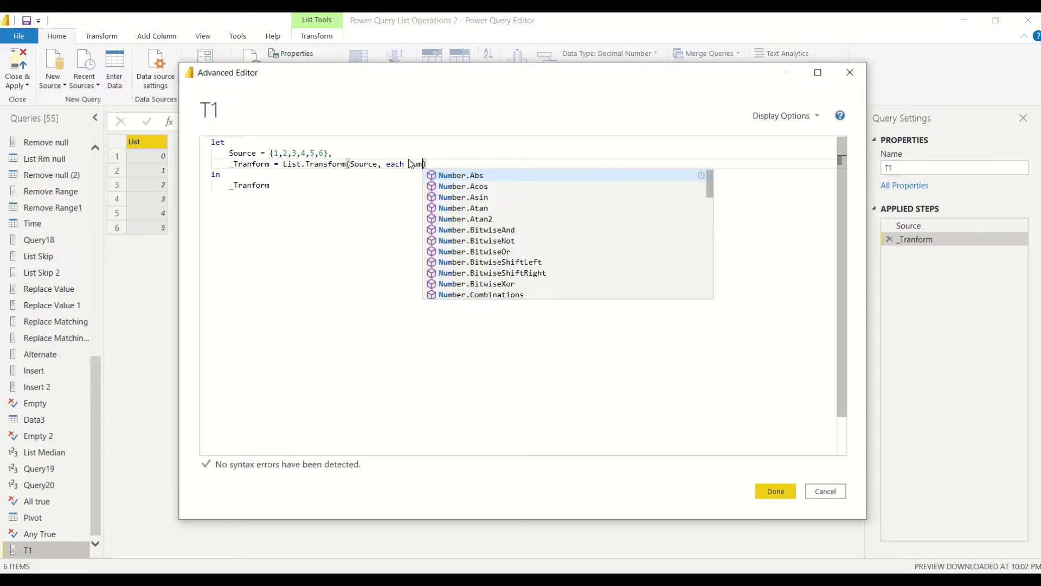
pyautogui.press('Tab')
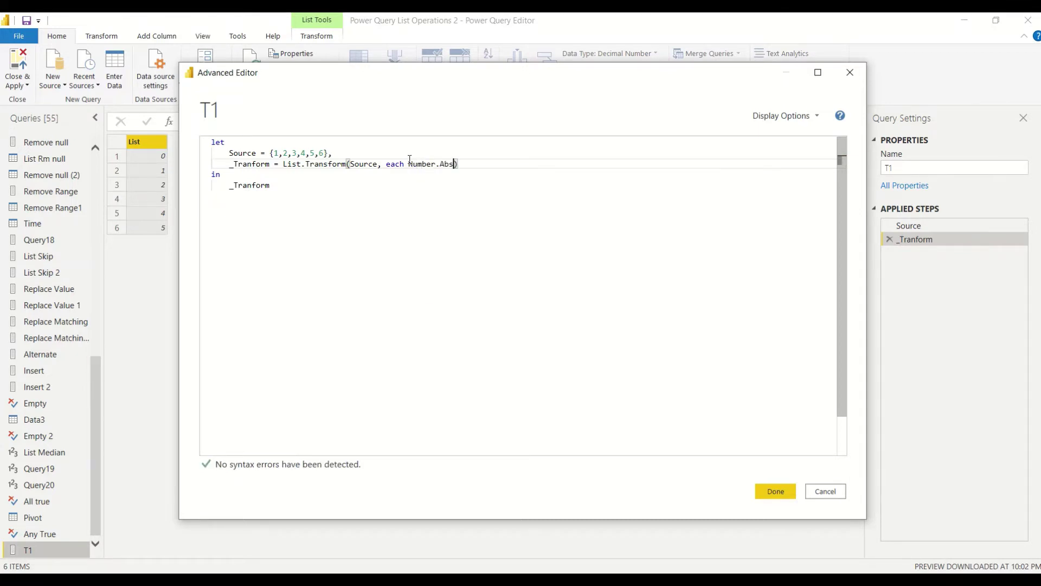
pyautogui.press('BackSpace')
pyautogui.press('BackSpace')
pyautogui.press('BackSpace')
pyautogui.press('BackSpace')
pyautogui.write('.In')
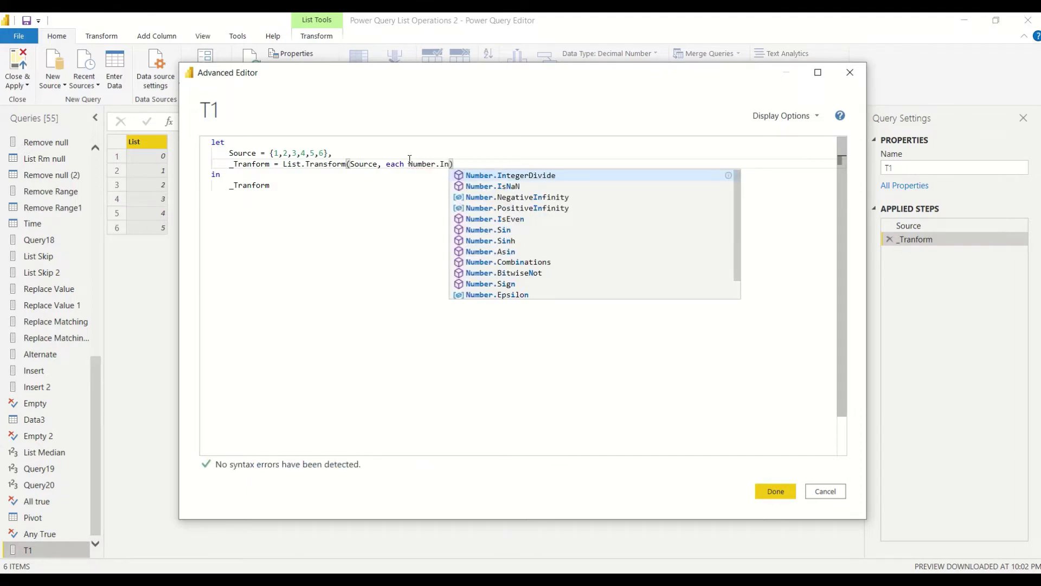
pyautogui.press('Tab')
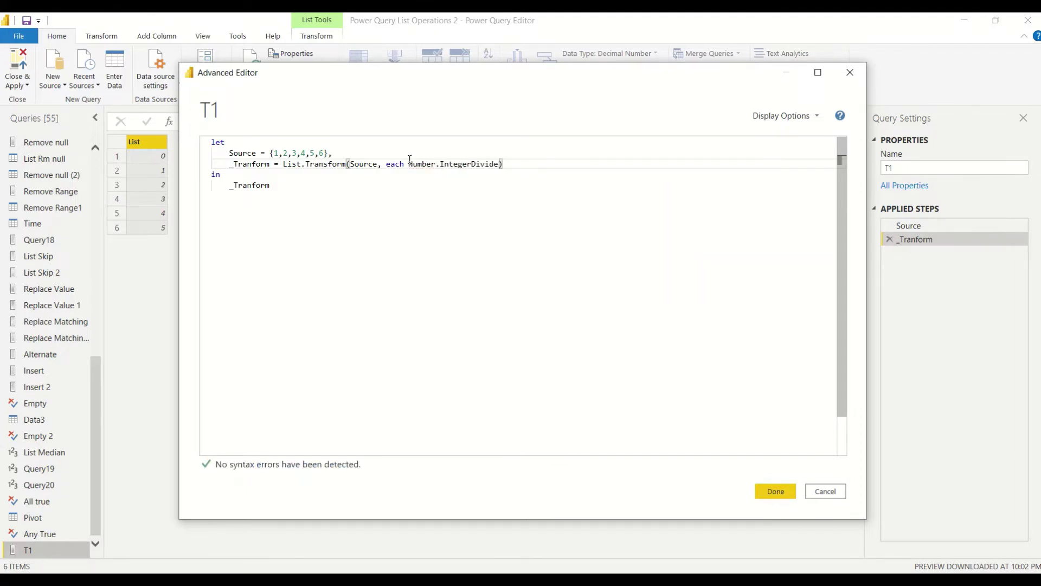
pyautogui.write('(')
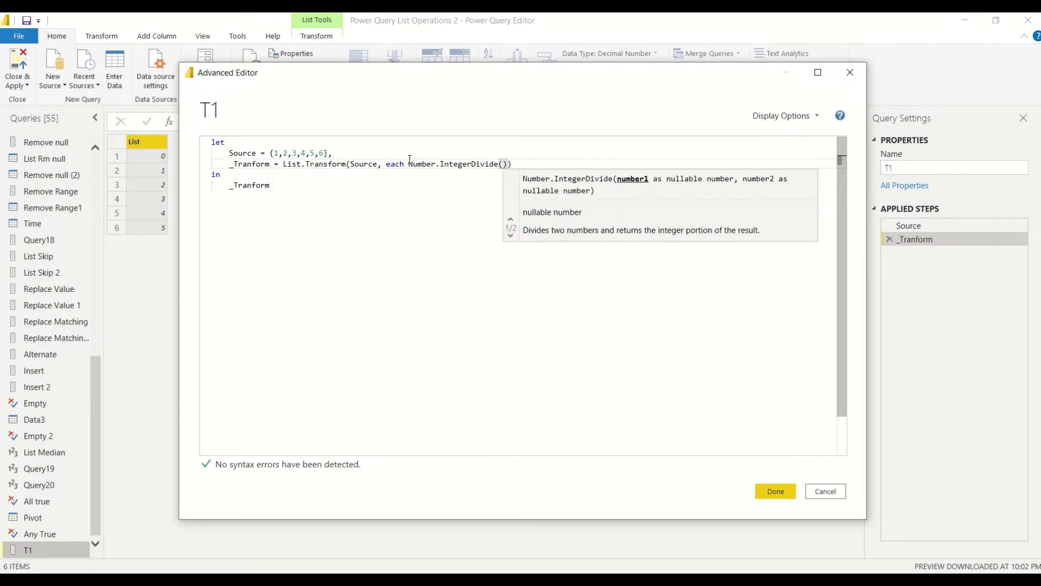
pyautogui.write('_,2')
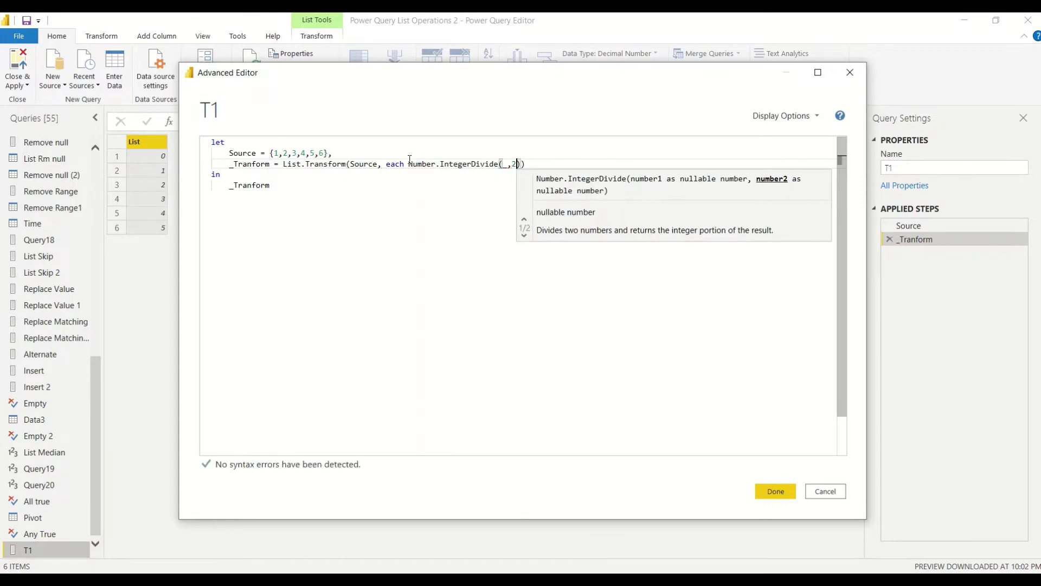
pyautogui.click(399, 215)
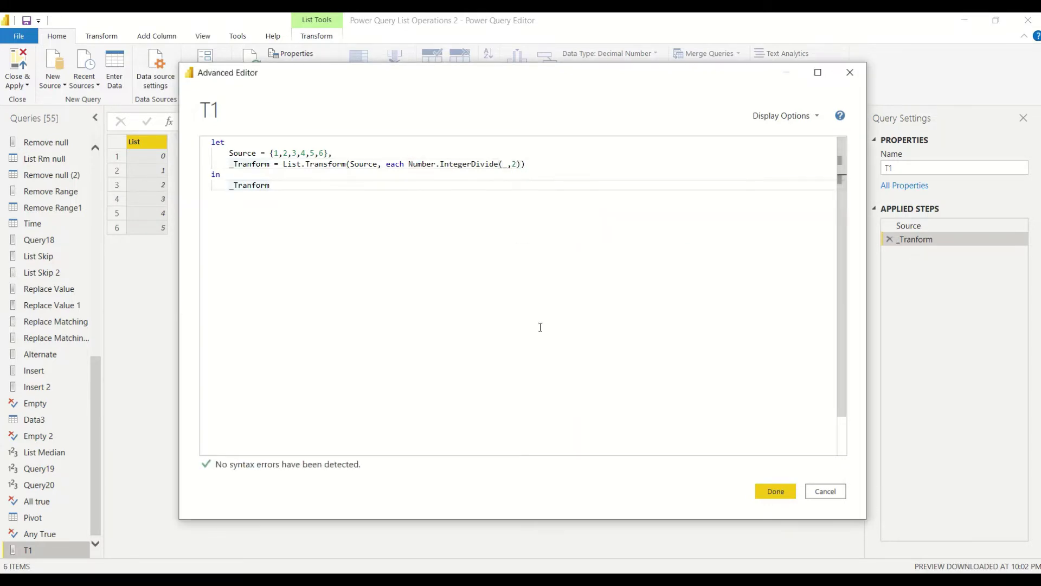
pyautogui.click(518, 164)
pyautogui.doubleClick(514, 164)
# Apply the code and compare the Source list 1–6 with the _Tranform result 0,1,1,2,2,3.
pyautogui.click(774, 495)
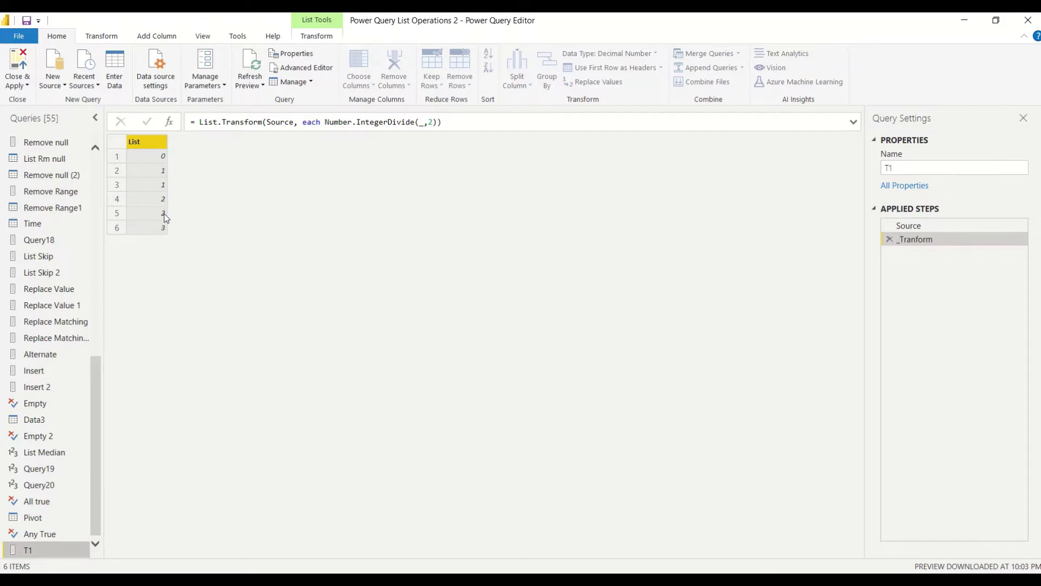
pyautogui.click(906, 226)
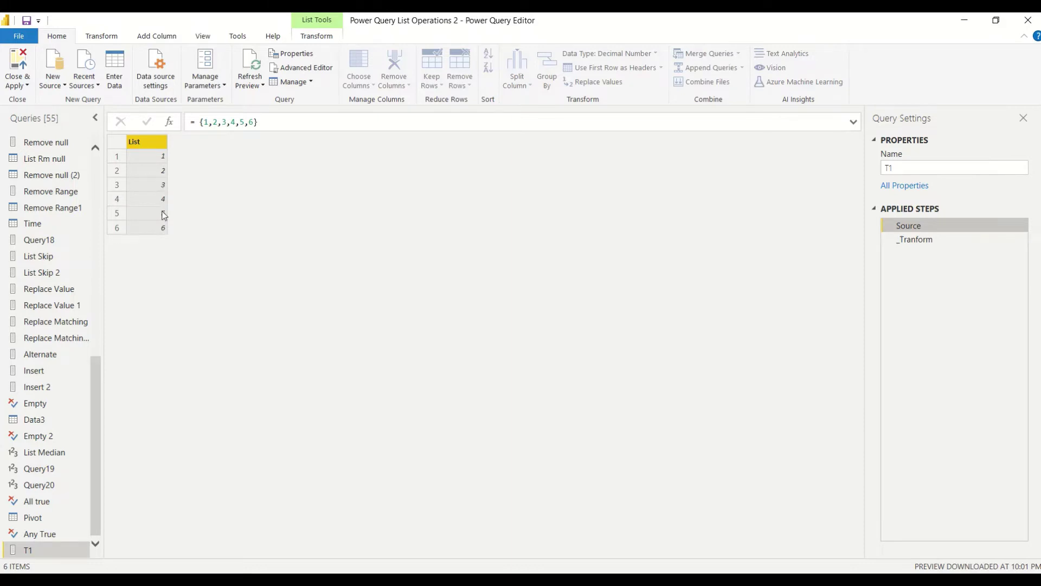
pyautogui.click(905, 239)
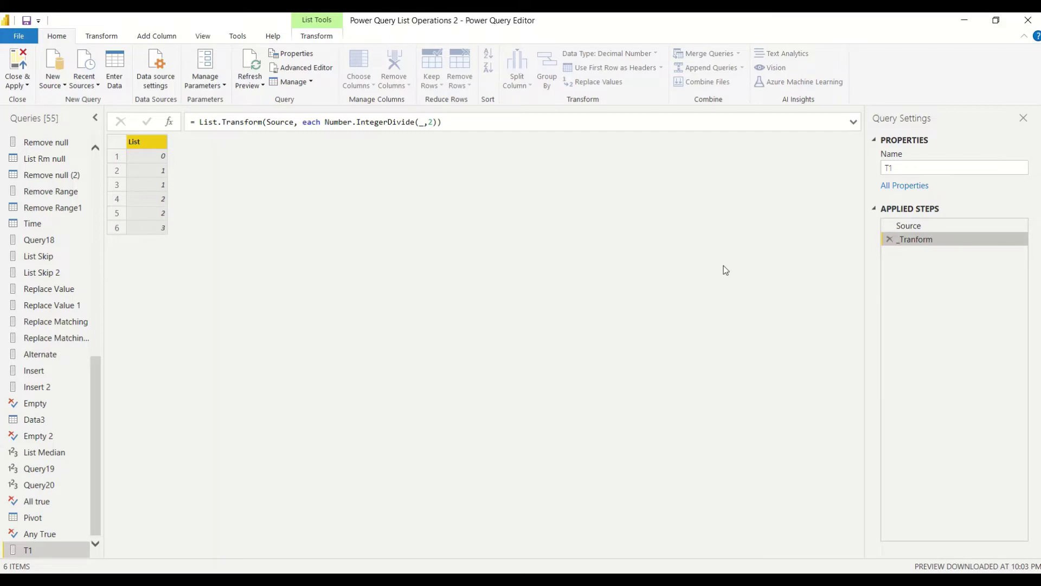
# Replace IntegerDivide with Mod in the formula bar, making it Number.Mod(_,2).
pyautogui.doubleClick(385, 121)
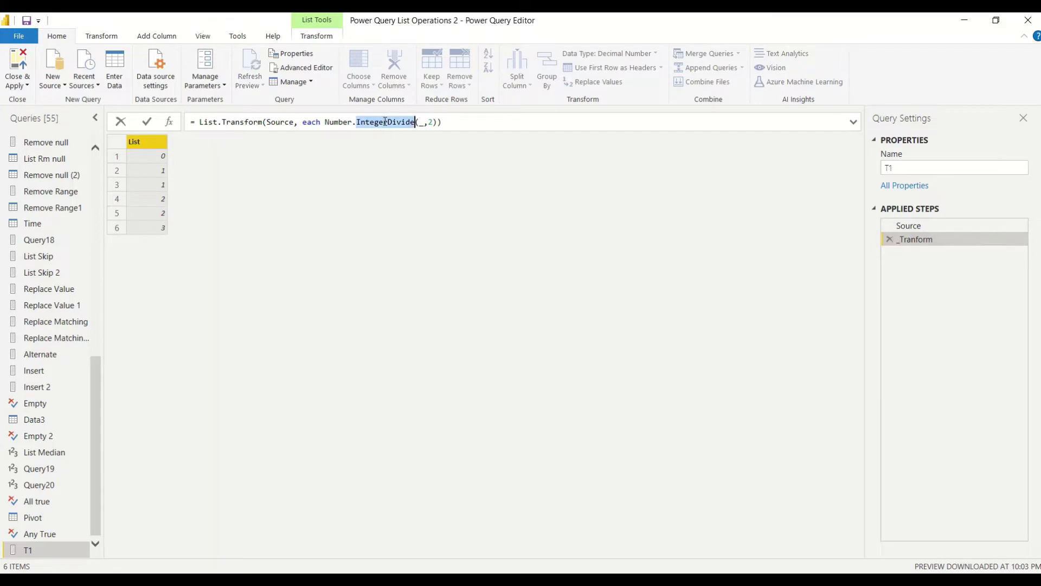
pyautogui.write('Mode')
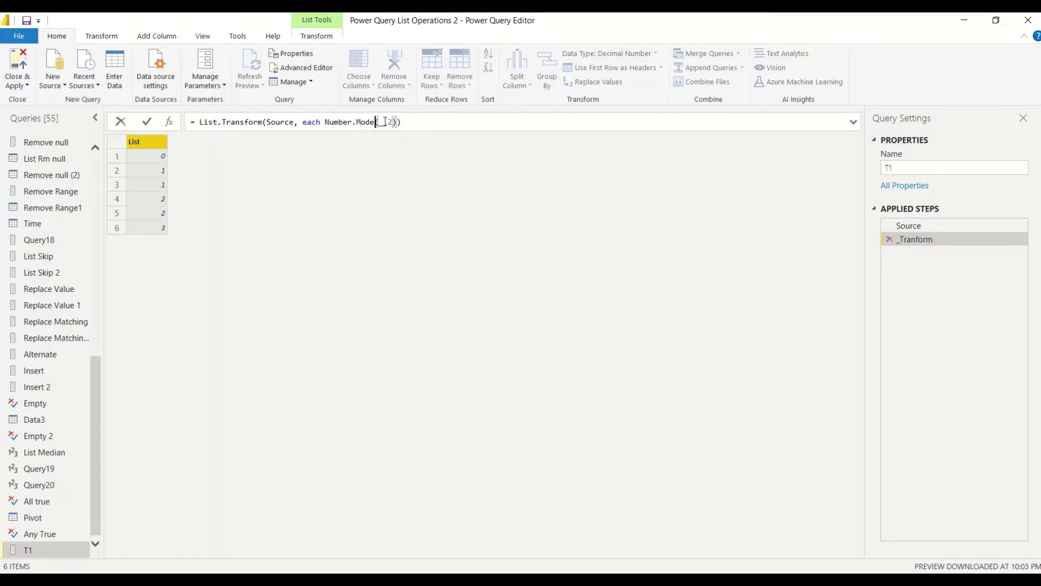
pyautogui.press('BackSpace')
pyautogui.press('Return')
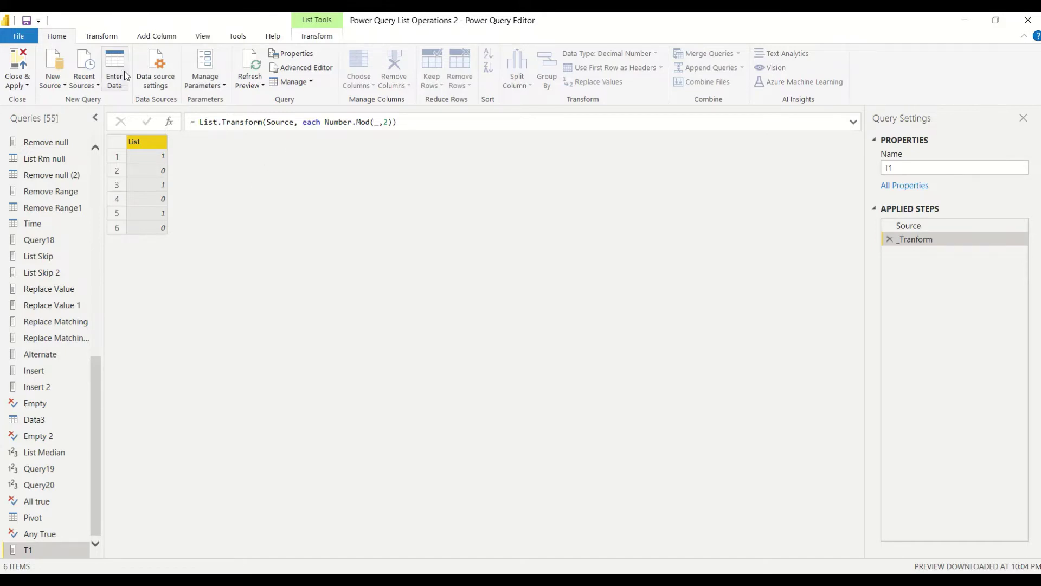
# Add a new blank query Query21 and check its empty code.
pyautogui.click(63, 86)
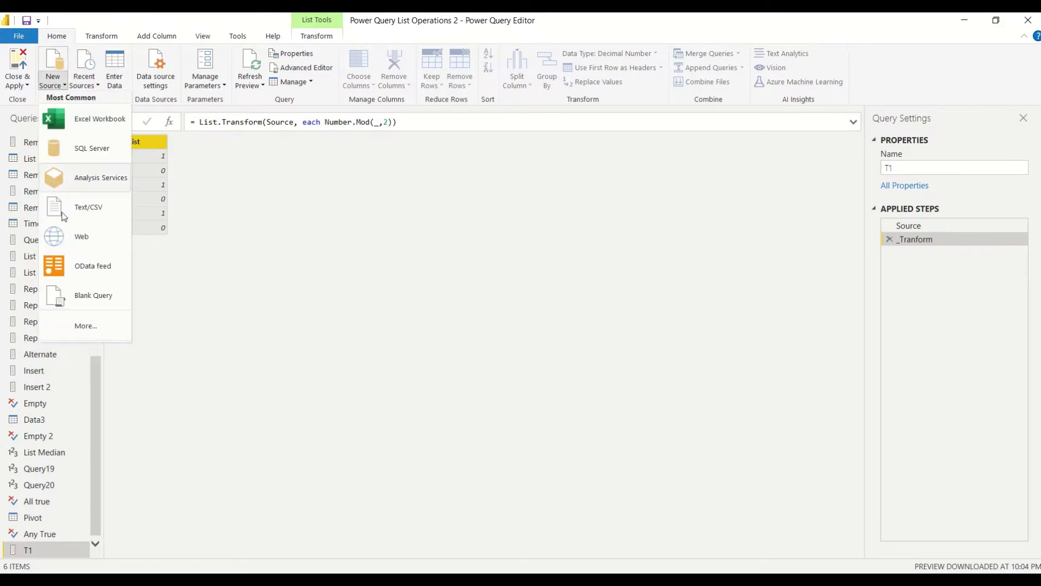
pyautogui.click(70, 297)
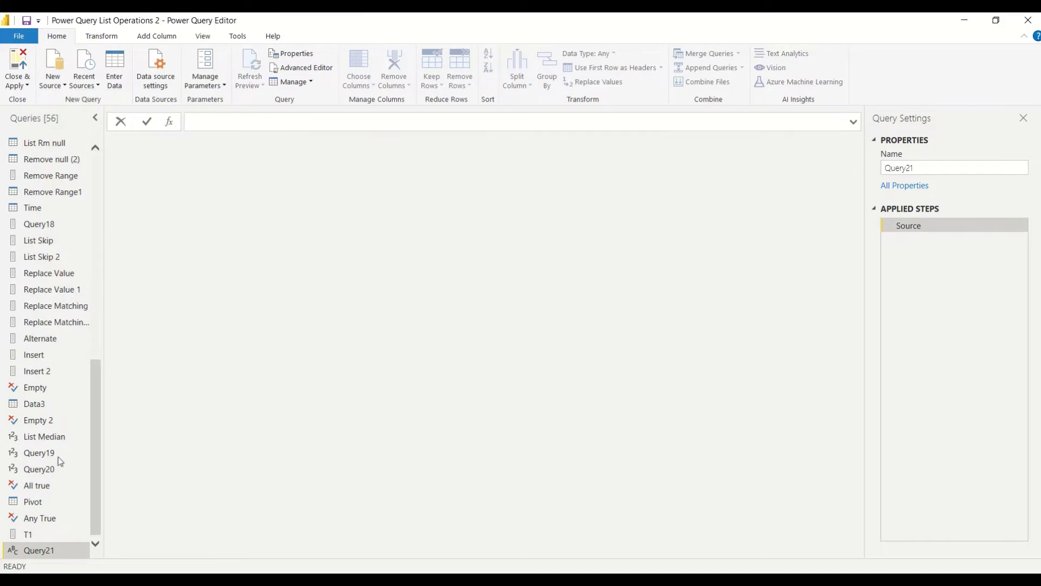
pyautogui.rightClick(43, 549)
pyautogui.click(52, 548)
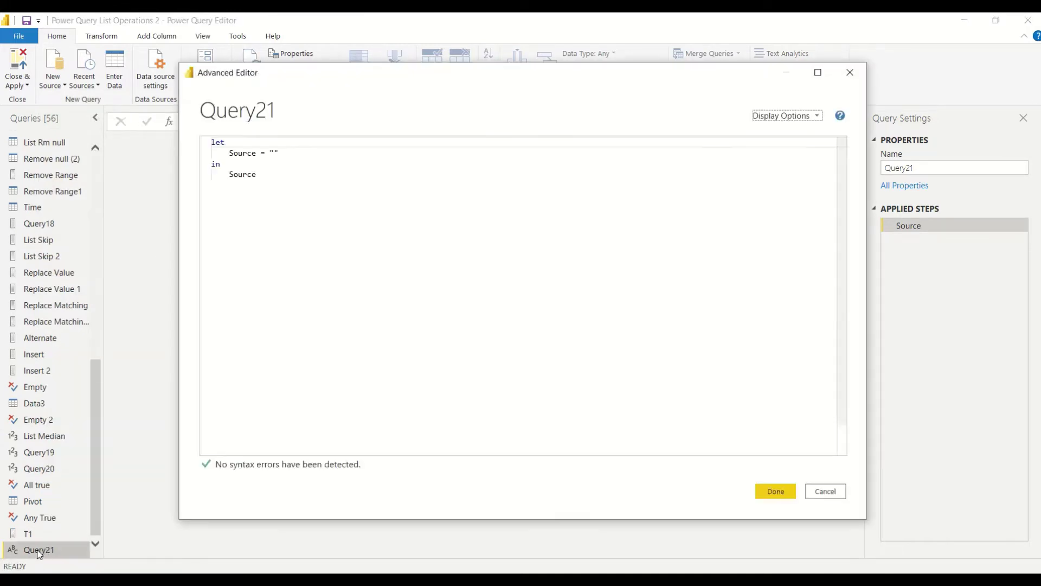
pyautogui.click(816, 490)
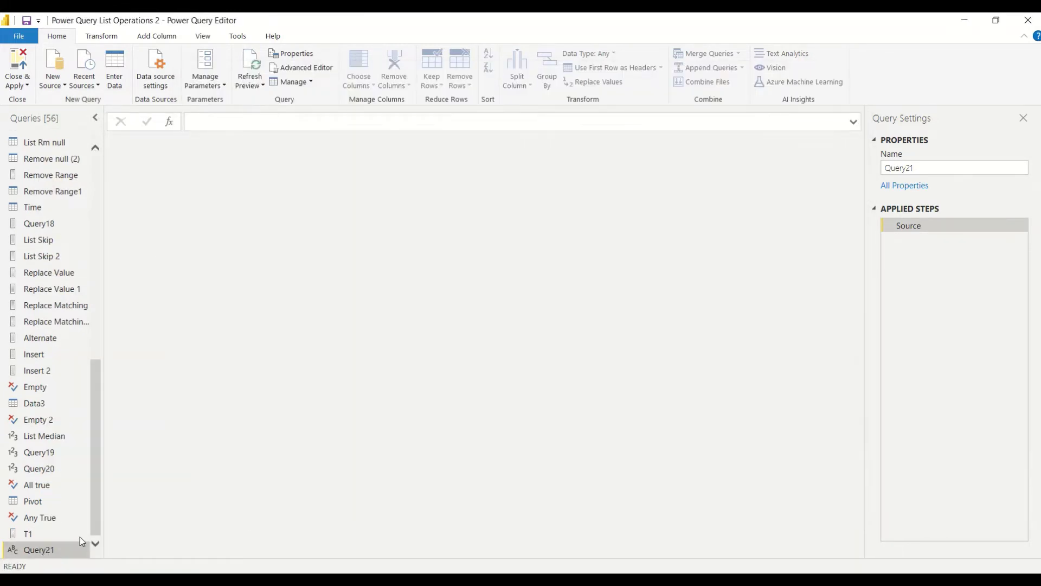
# Rename Query21 to T2 and open its Advanced Editor.
pyautogui.doubleClick(59, 550)
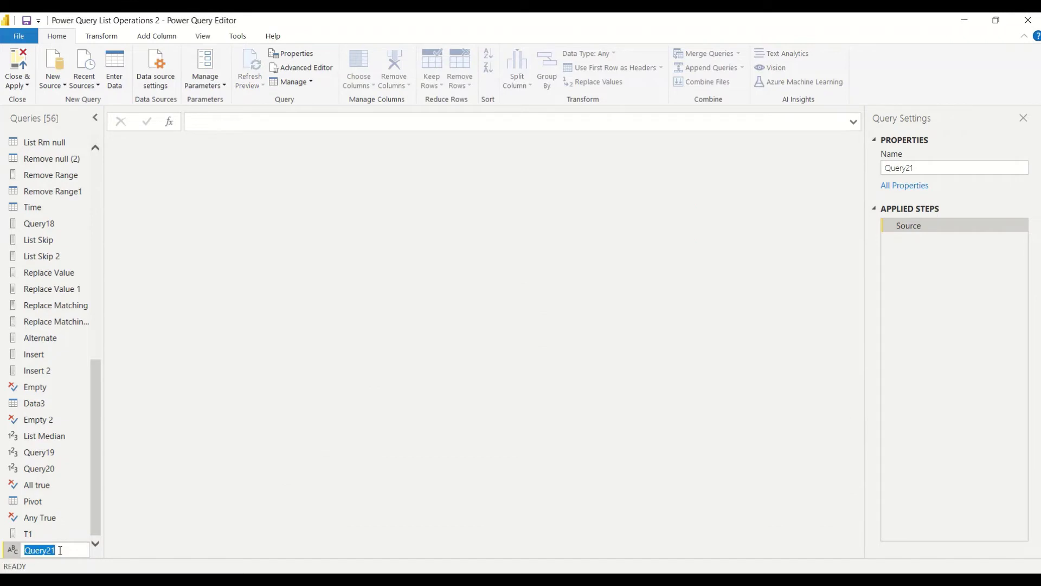
pyautogui.write('T2')
pyautogui.press('Return')
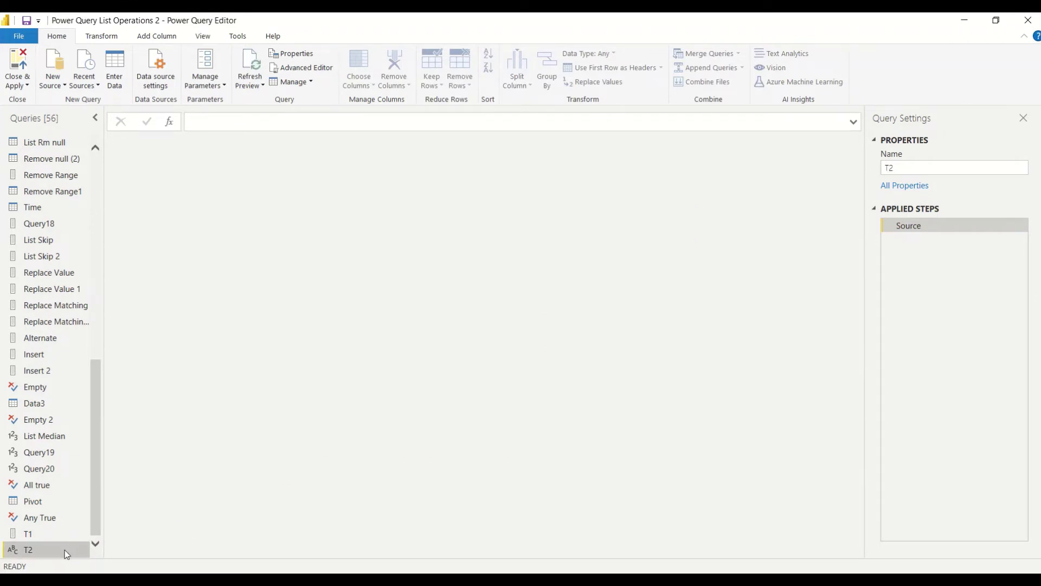
pyautogui.rightClick(66, 554)
pyautogui.click(101, 550)
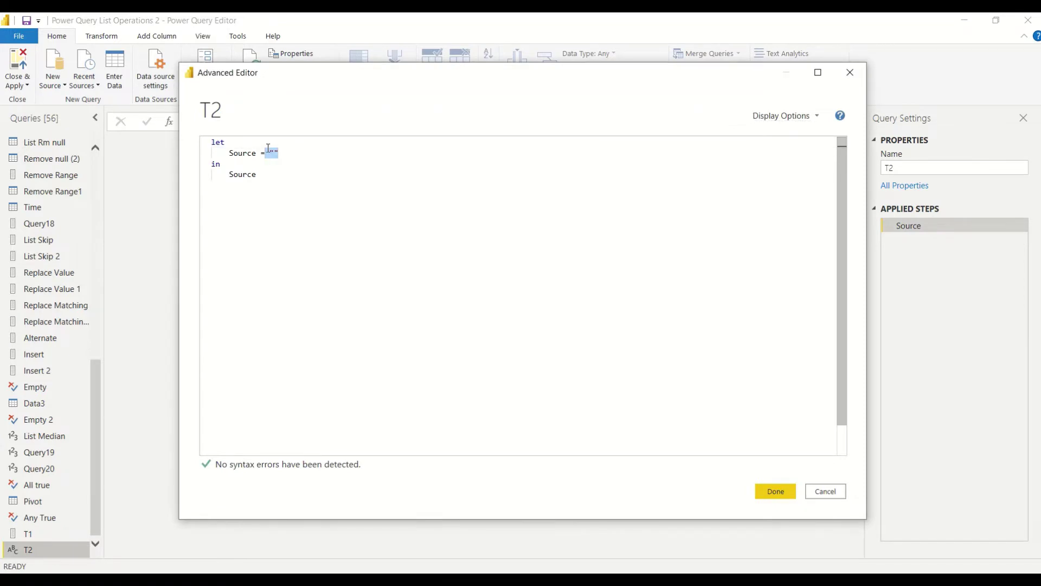
# Replace T2's empty Source with the list {"A1", "A2", "A3"} and apply it.
pyautogui.doubleClick(272, 152)
pyautogui.write('{"A1')
pyautogui.press('Right')
pyautogui.write(', "A')
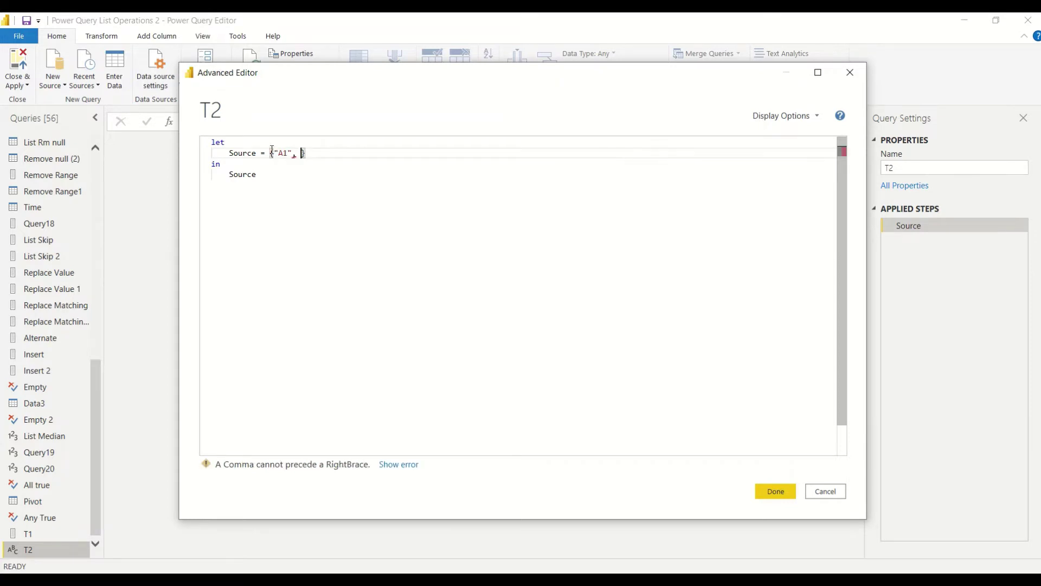
pyautogui.write('2')
pyautogui.press('Right')
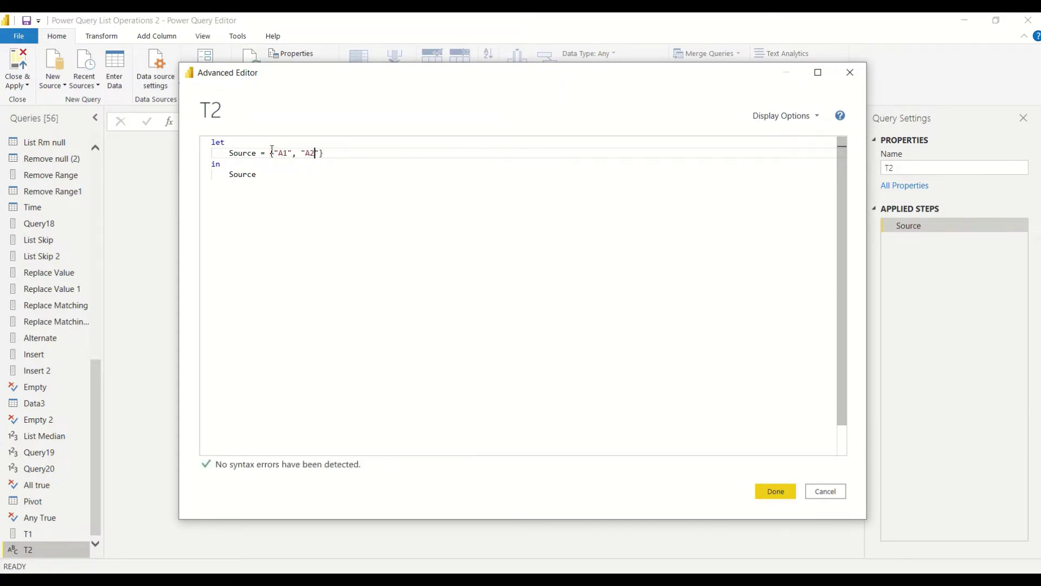
pyautogui.write(', "A3')
pyautogui.click(775, 489)
pyautogui.click(203, 122)
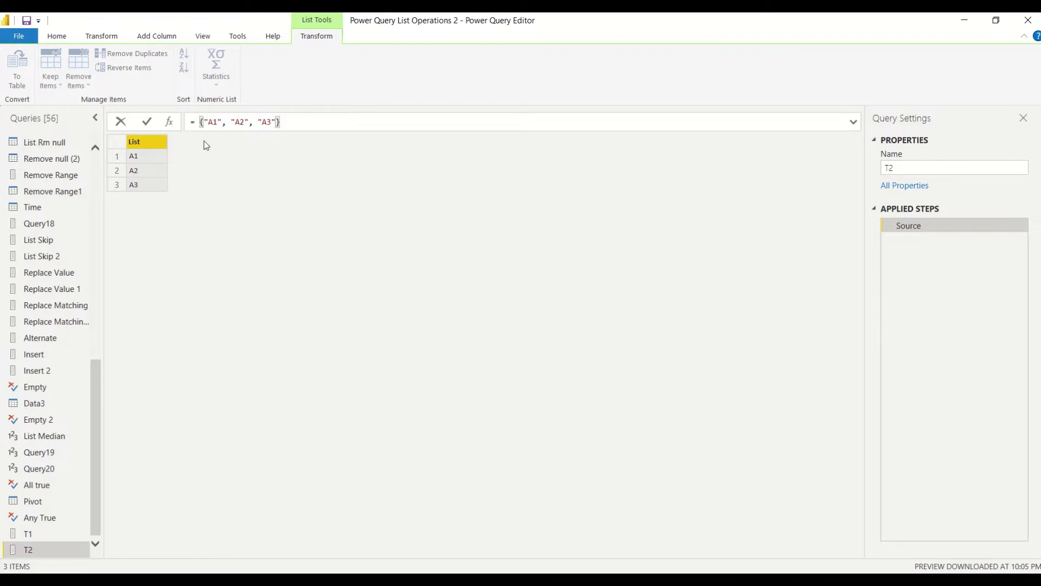
# Wrap T2's list in List.Transform, prefixing each item with "Pre ".
pyautogui.write('List')
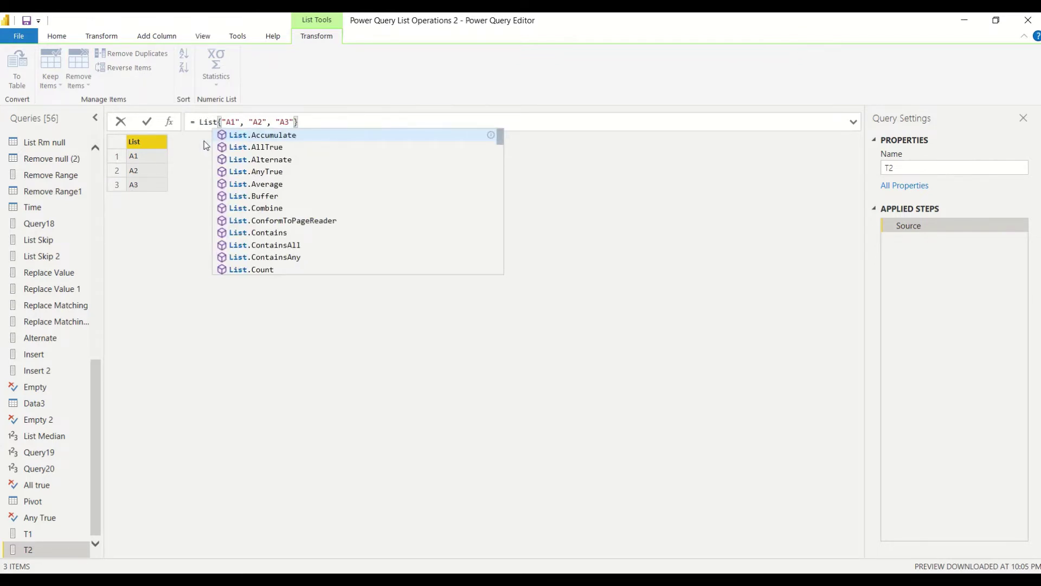
pyautogui.write('.Tra')
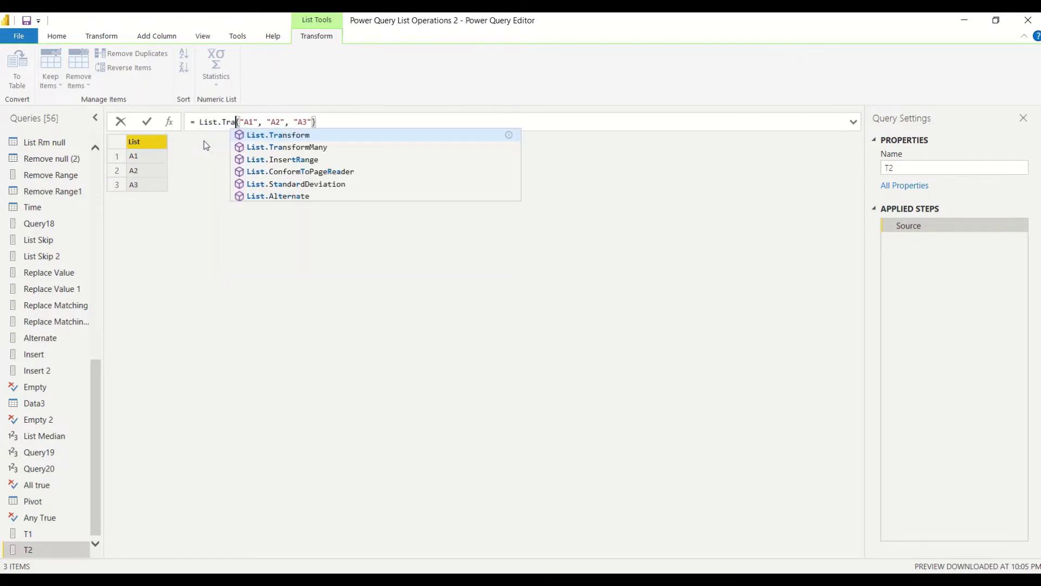
pyautogui.write('nsform (')
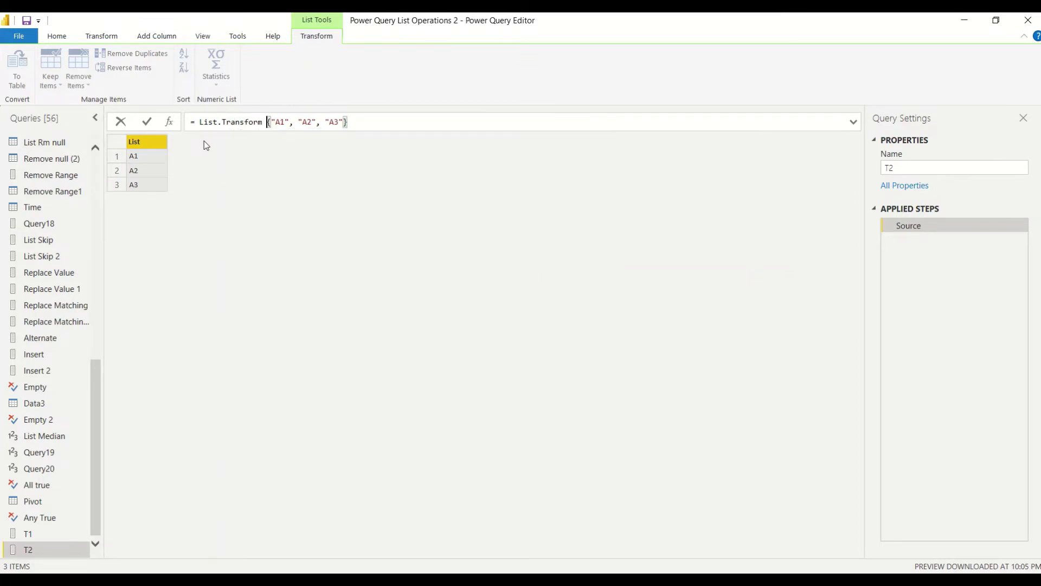
pyautogui.press('Right')
pyautogui.press('Right')
pyautogui.press('Right')
pyautogui.press('Right')
pyautogui.press('Right')
pyautogui.press('Right')
pyautogui.press('Right')
pyautogui.press('Right')
pyautogui.press('Right')
pyautogui.press('Right')
pyautogui.press('Right')
pyautogui.press('Right')
pyautogui.press('Right')
pyautogui.press('Right')
pyautogui.press('Right')
pyautogui.press('Right')
pyautogui.press('Right')
pyautogui.press('Right')
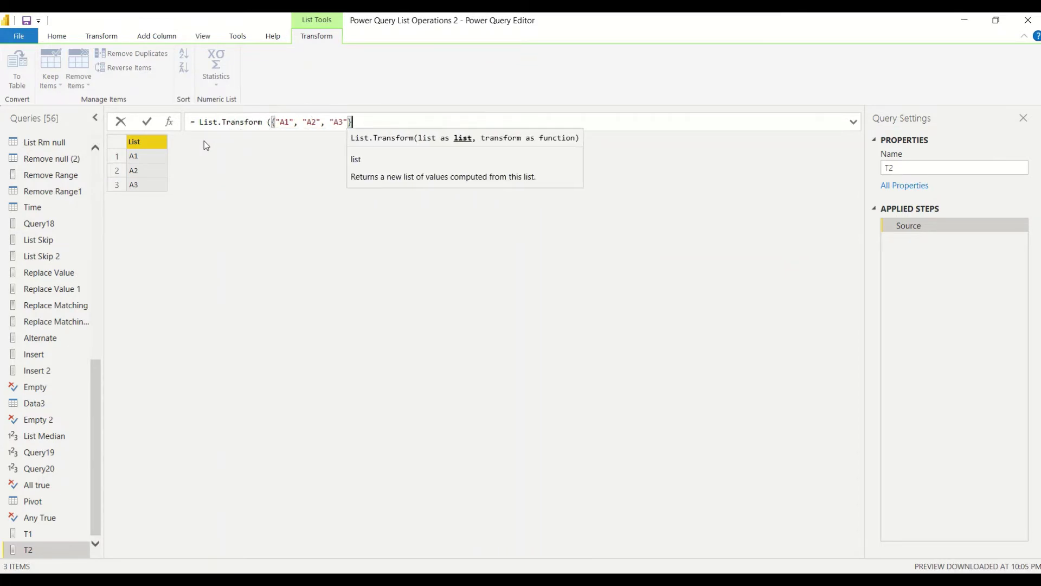
pyautogui.write(', each')
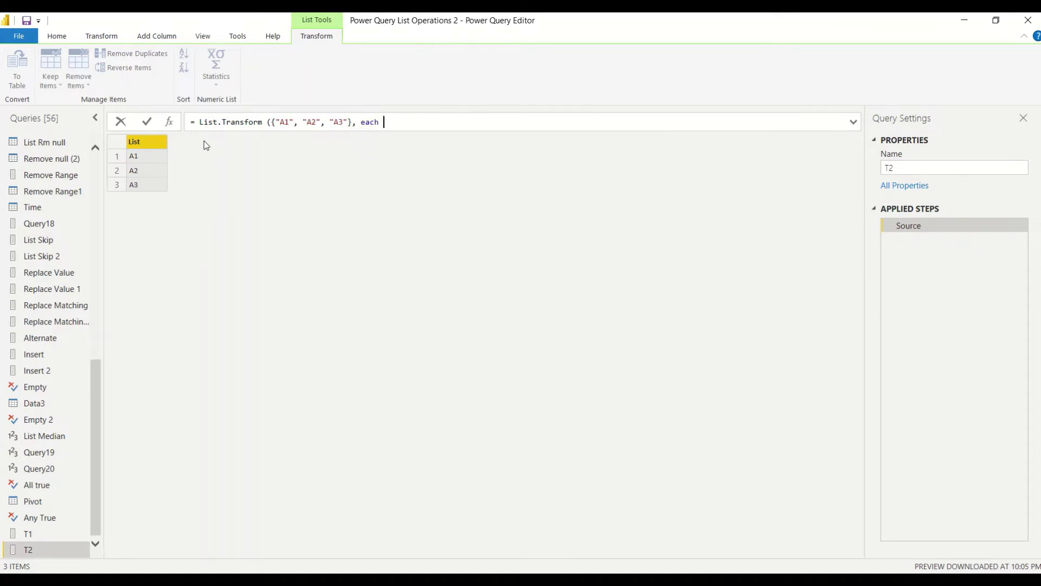
pyautogui.write(' "Pre " & _)')
pyautogui.press('Return')
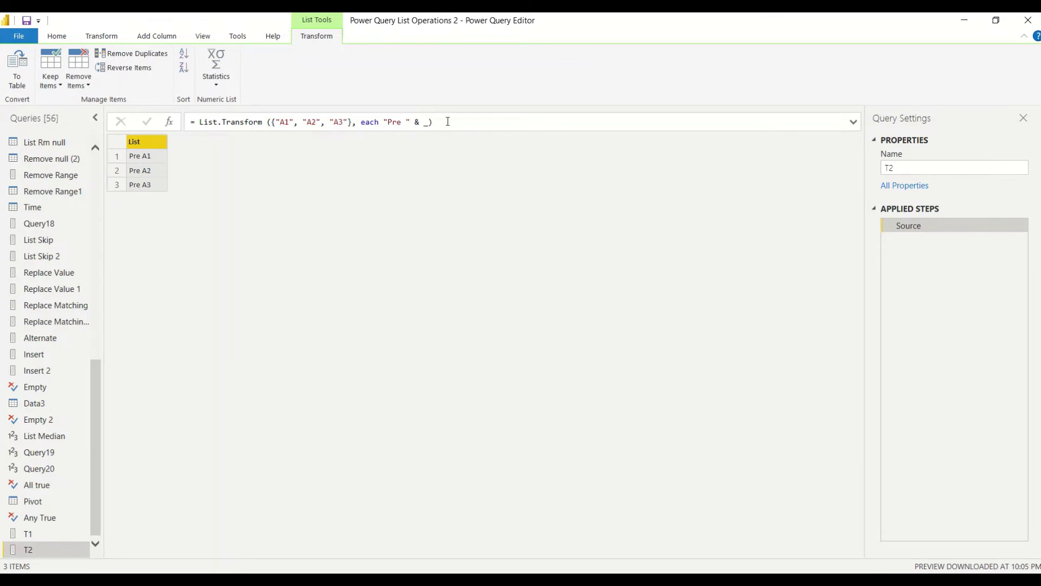
# Change the transform to append " Post" to each item instead of the prefix.
pyautogui.click(416, 122)
pyautogui.moveTo(416, 122); pyautogui.dragTo(386, 123)
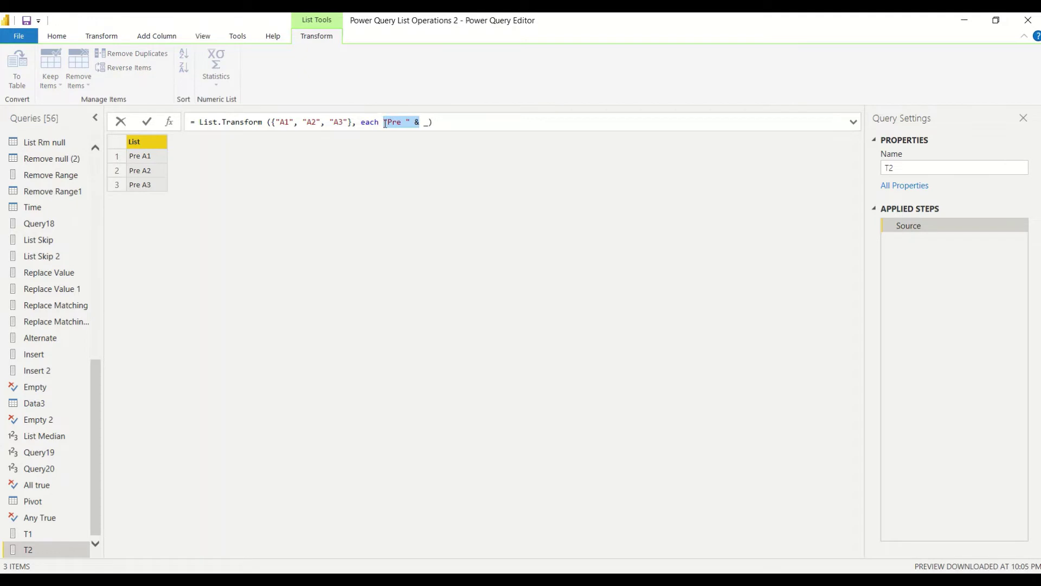
pyautogui.press('BackSpace')
pyautogui.press('Right')
pyautogui.press('Right')
pyautogui.write('& " Post')
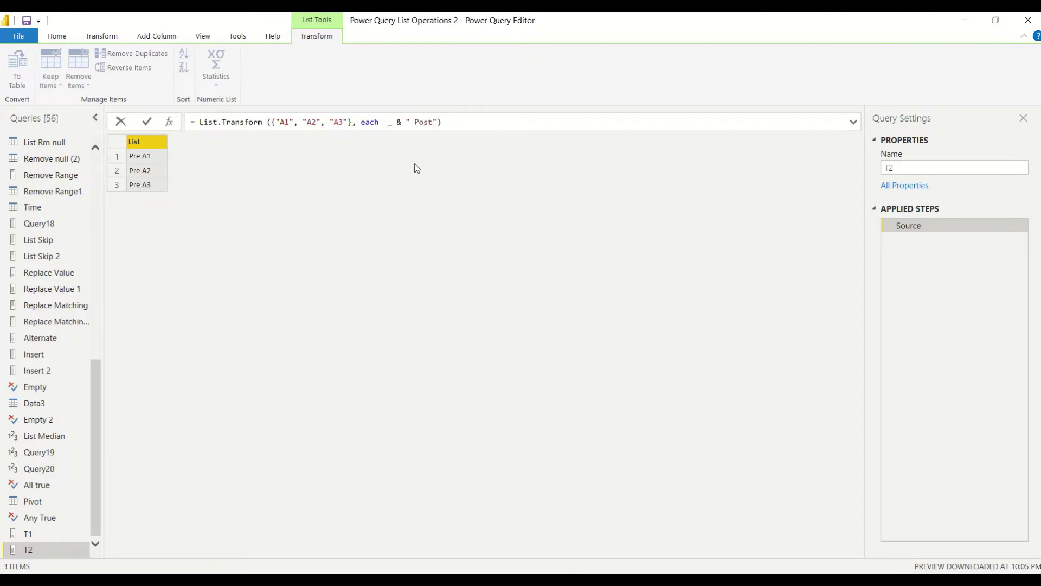
pyautogui.press('Return')
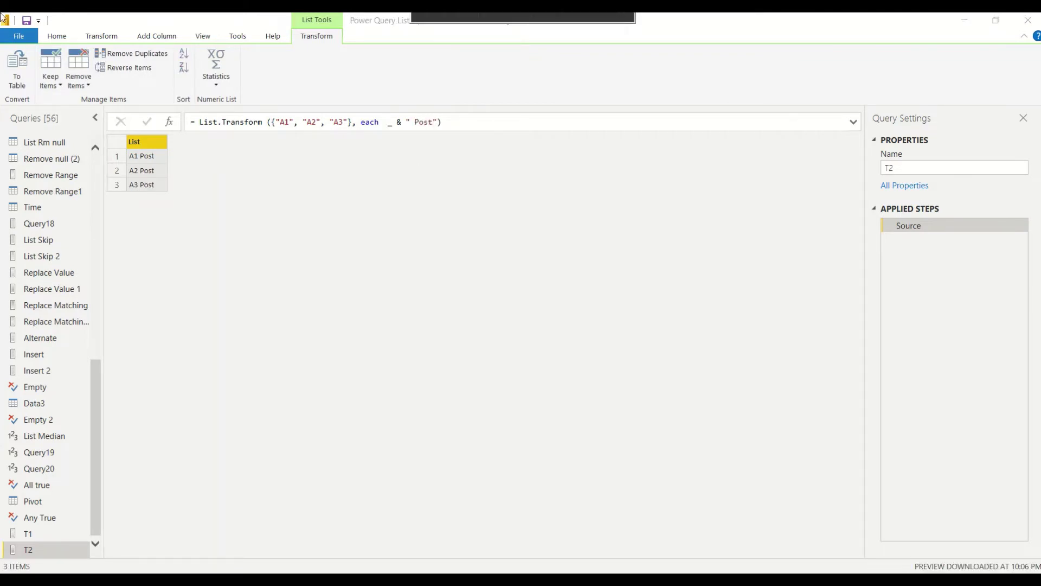
# Switch the Power Query ribbon back to the Home tab.
pyautogui.click(56, 38)
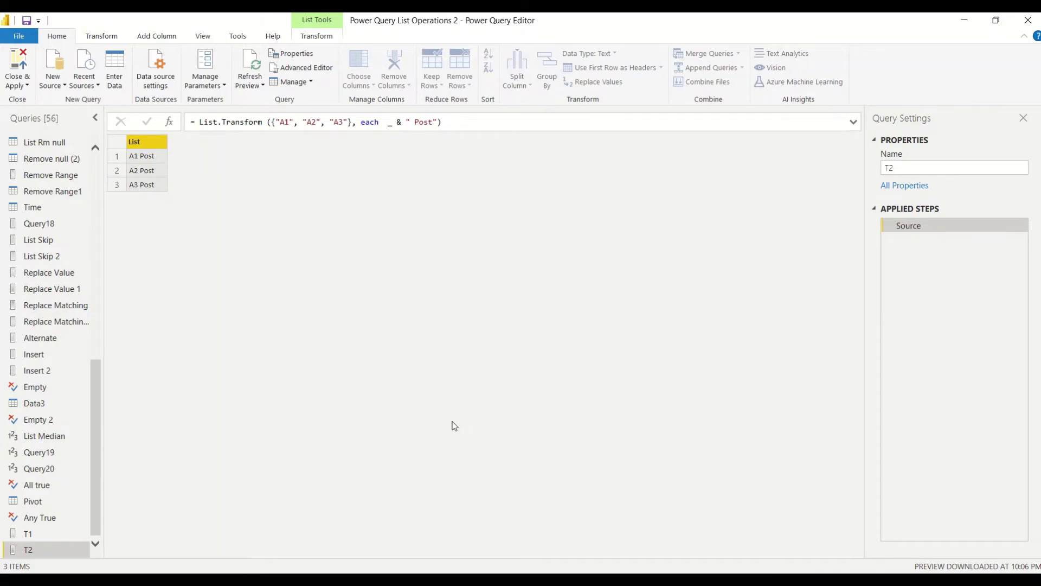
# Enter a table with column A1 holding A B, A B C, A B C D, named T3.
pyautogui.click(113, 86)
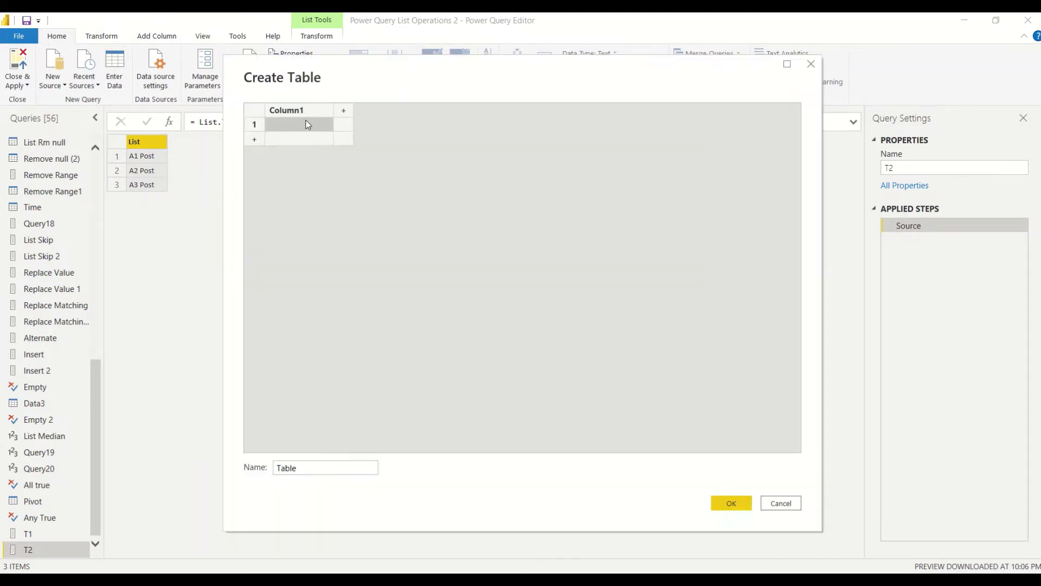
pyautogui.doubleClick(304, 116)
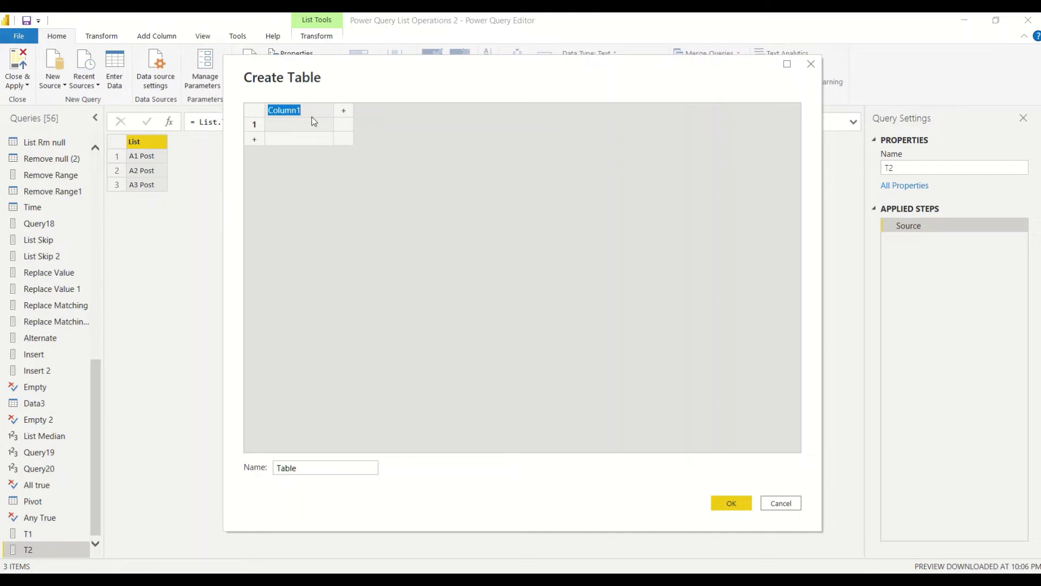
pyautogui.write('A1')
pyautogui.click(286, 127)
pyautogui.write('A B')
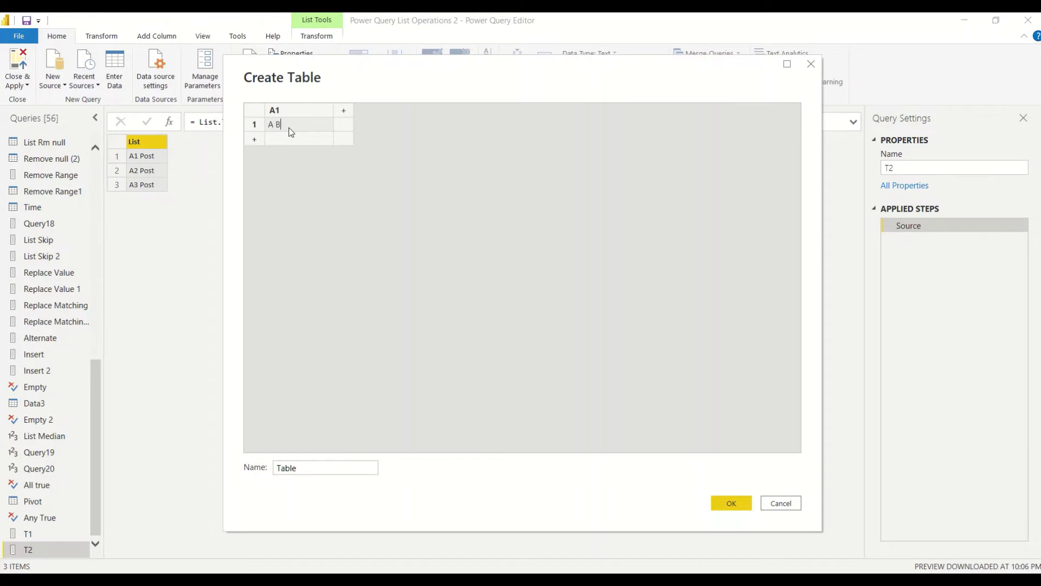
pyautogui.click(288, 144)
pyautogui.write('A B C')
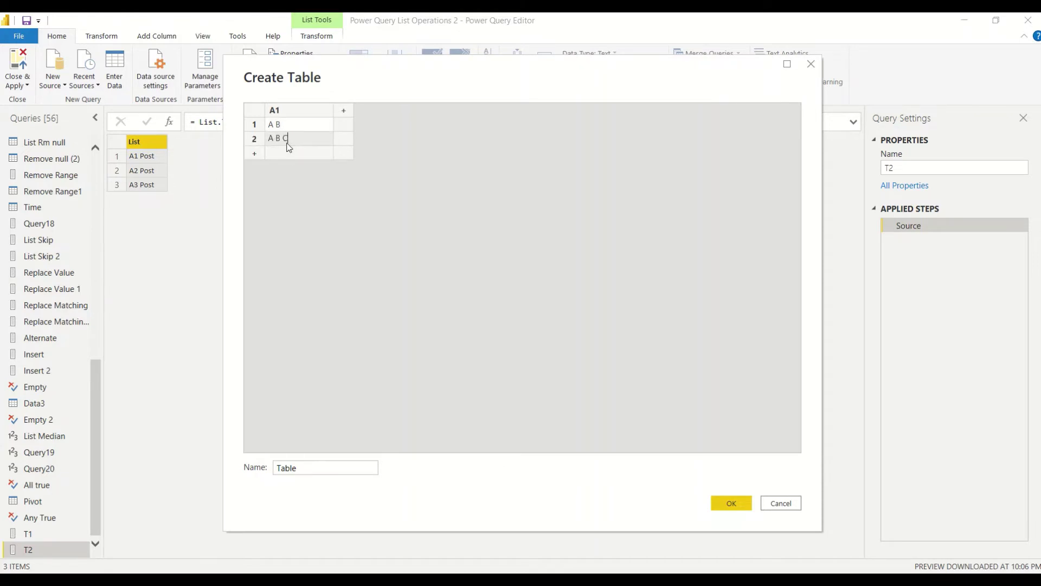
pyautogui.click(286, 156)
pyautogui.write('A')
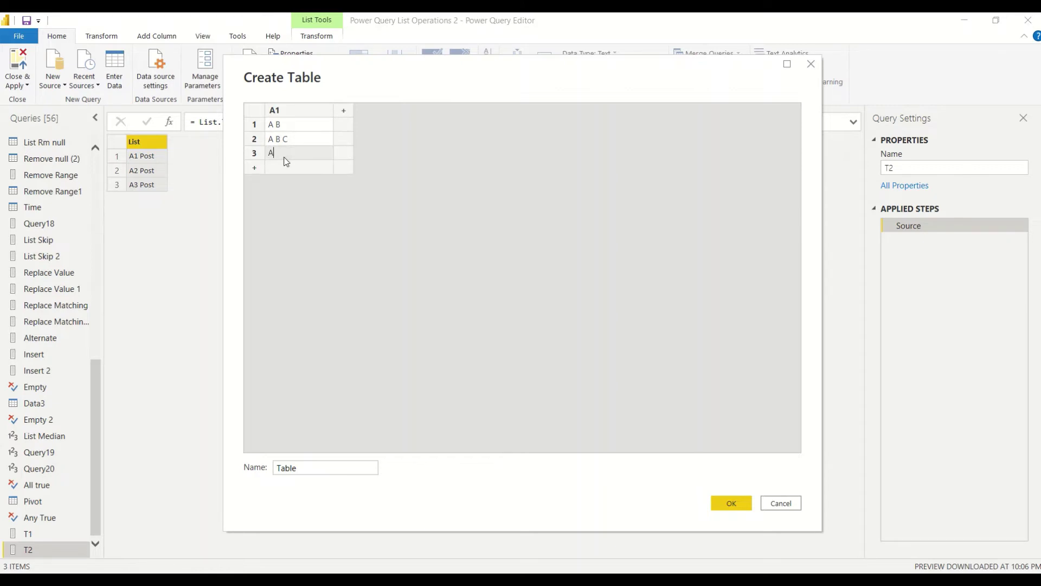
pyautogui.write(' B C D')
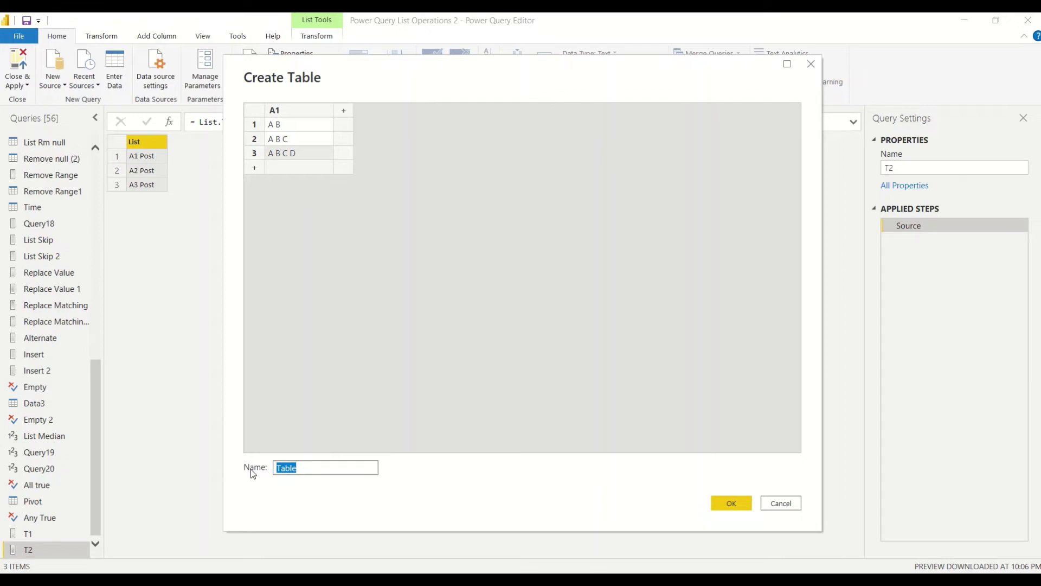
pyautogui.write('T3')
pyautogui.click(732, 505)
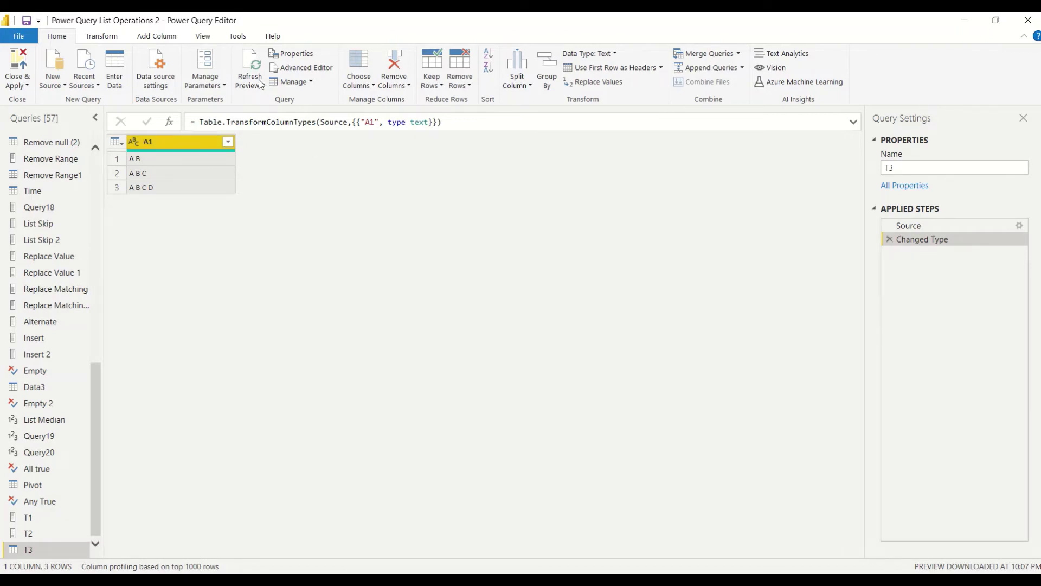
# Start a custom column named T1 whose formula begins with List.Transform.
pyautogui.click(165, 41)
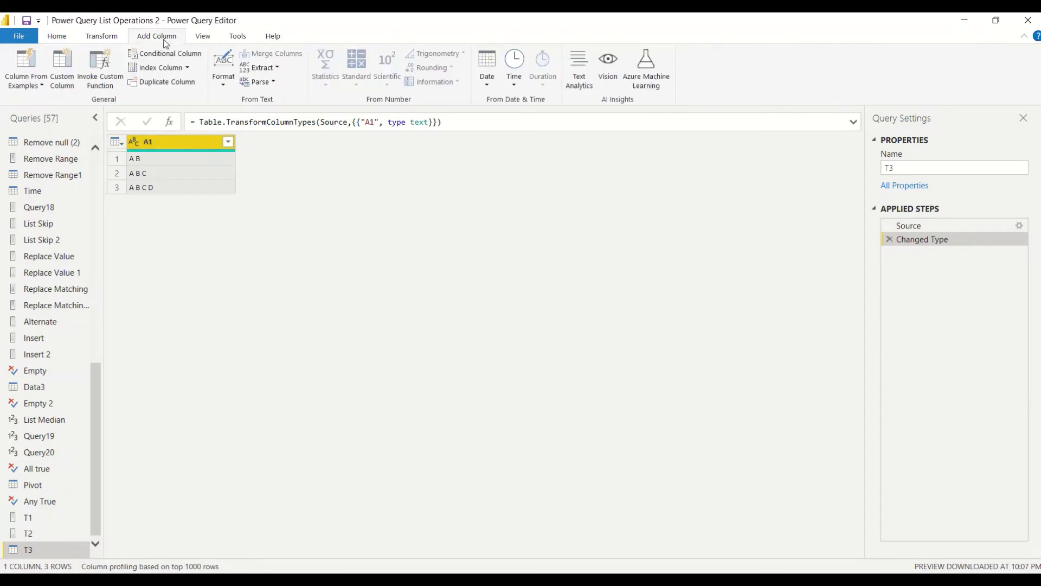
pyautogui.click(70, 80)
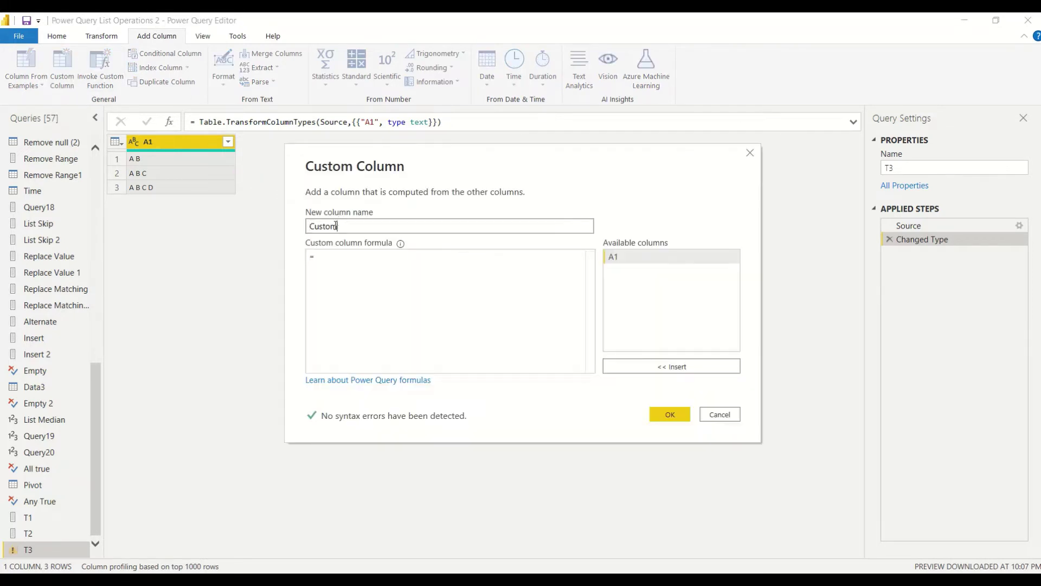
pyautogui.write('T1')
pyautogui.click(373, 259)
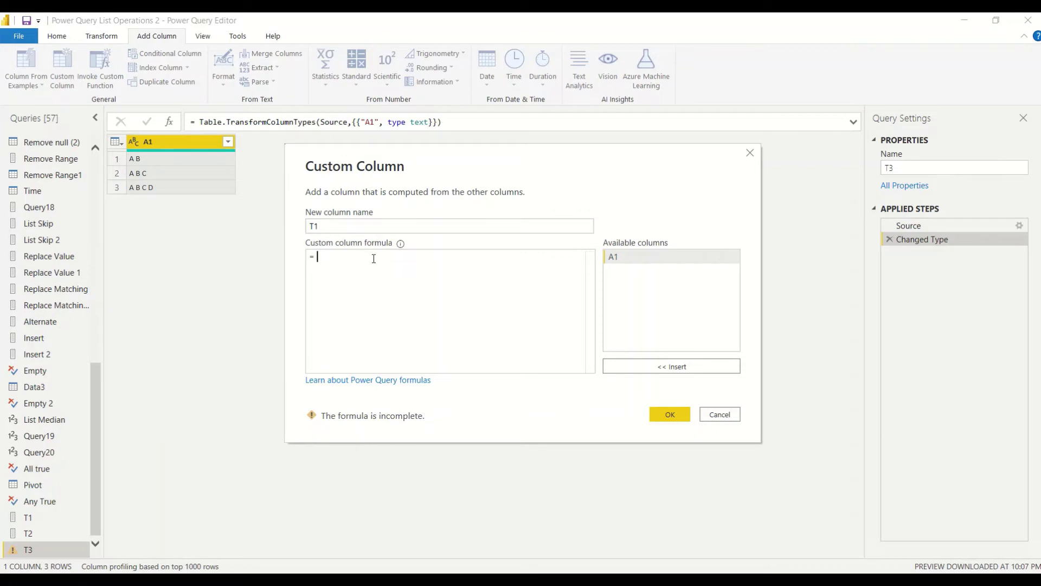
pyautogui.write('Lits')
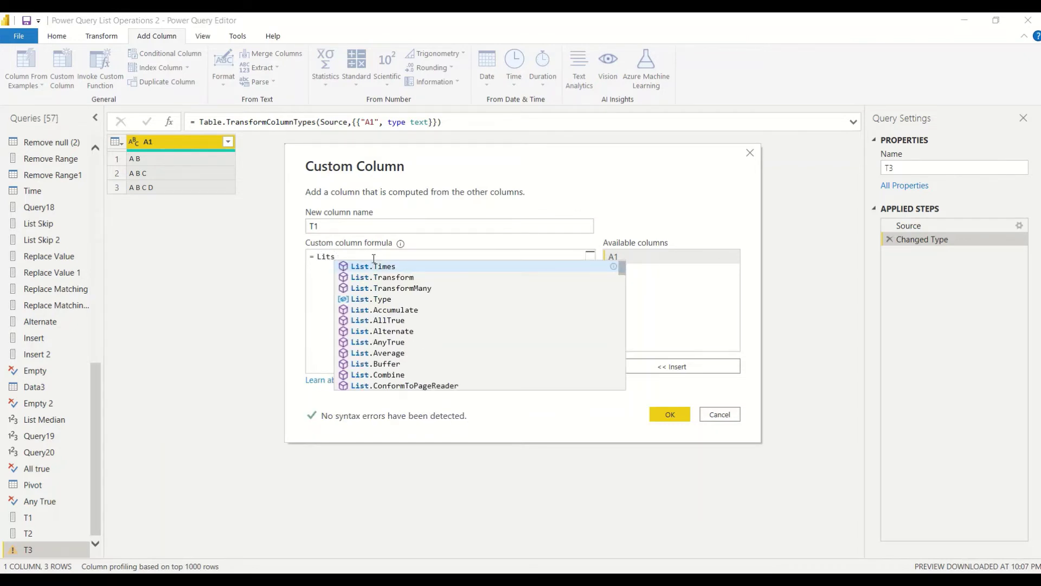
pyautogui.press('BackSpace')
pyautogui.press('BackSpace')
pyautogui.press('BackSpace')
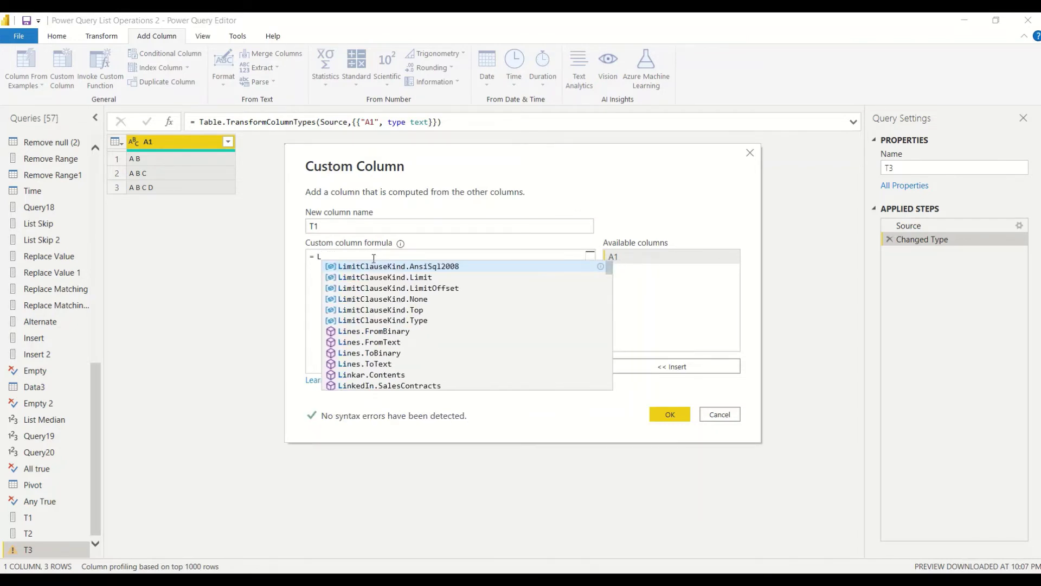
pyautogui.write('ist')
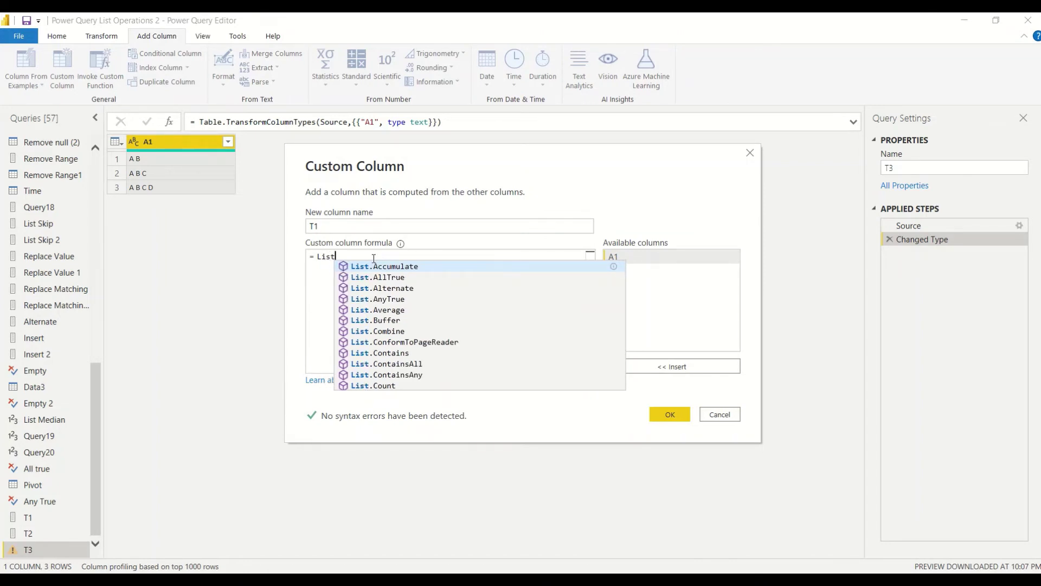
pyautogui.write('.')
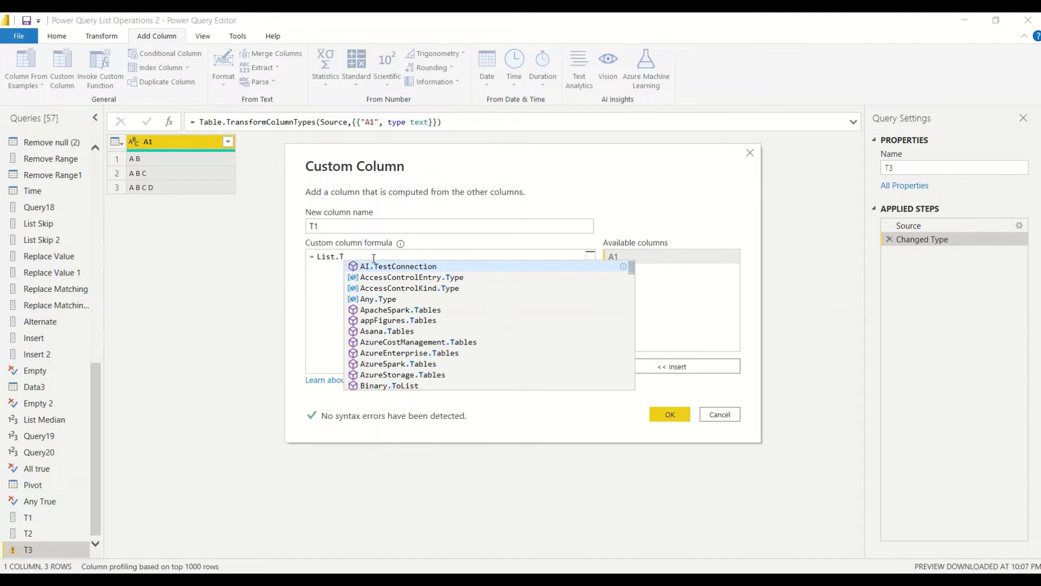
pyautogui.write('Tr')
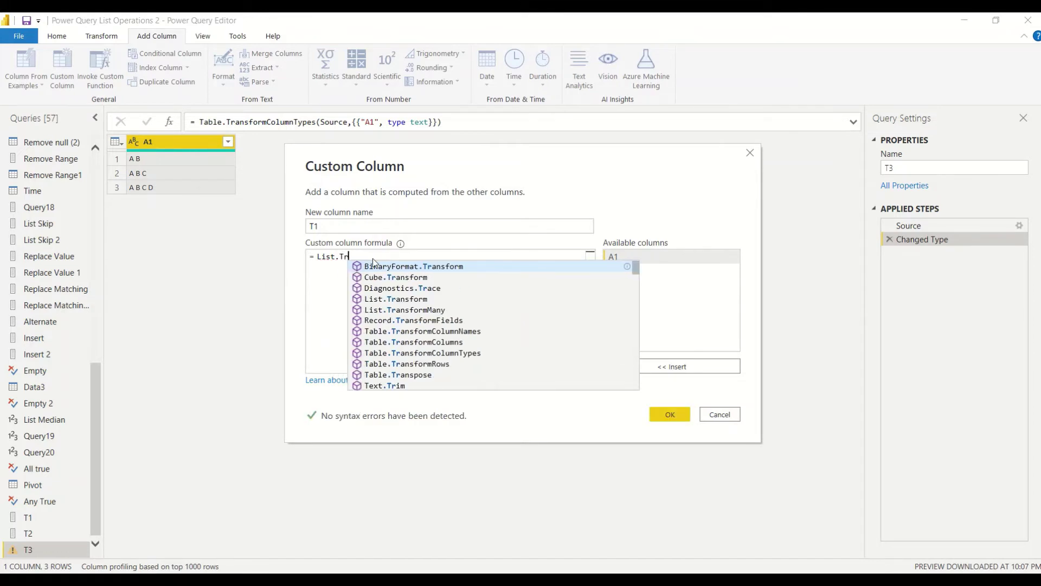
pyautogui.click(407, 299)
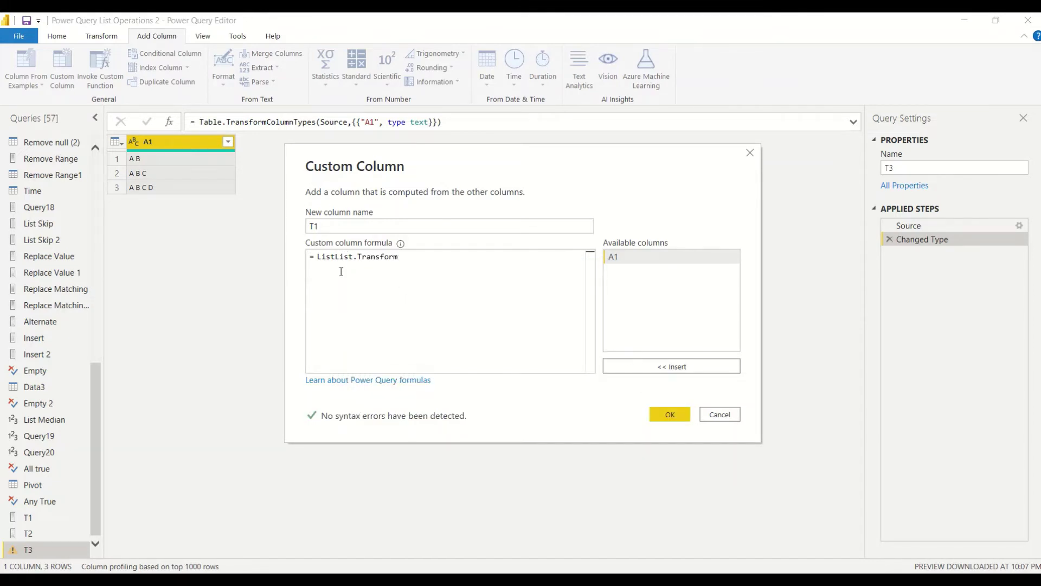
# Complete the formula as List.Transform([A1], each "Pre " & _), fixing the typos.
pyautogui.moveTo(336, 260); pyautogui.dragTo(317, 259)
pyautogui.press('BackSpace')
pyautogui.write('(')
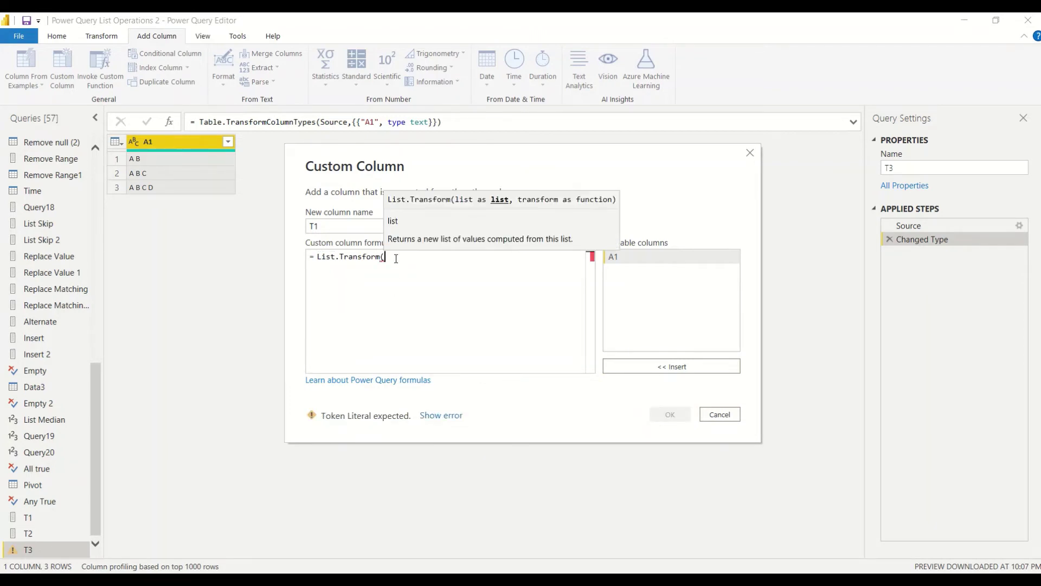
pyautogui.write('[A1')
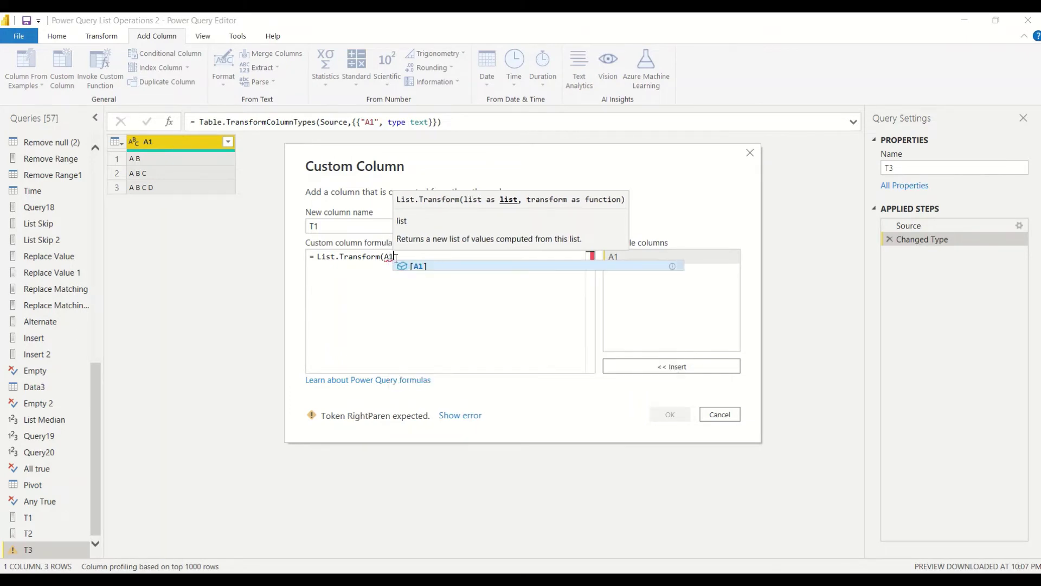
pyautogui.click(418, 266)
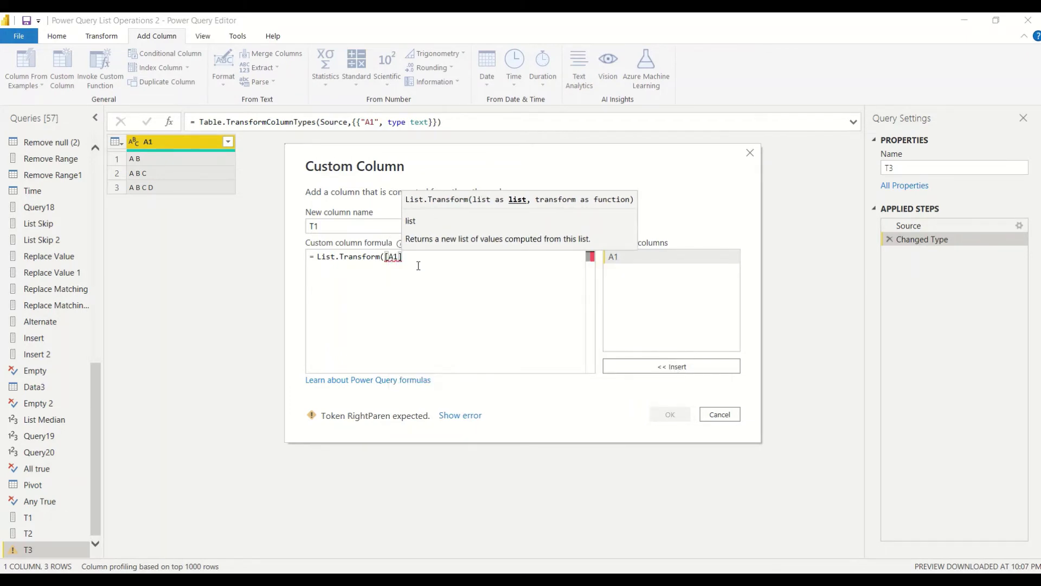
pyautogui.write(',')
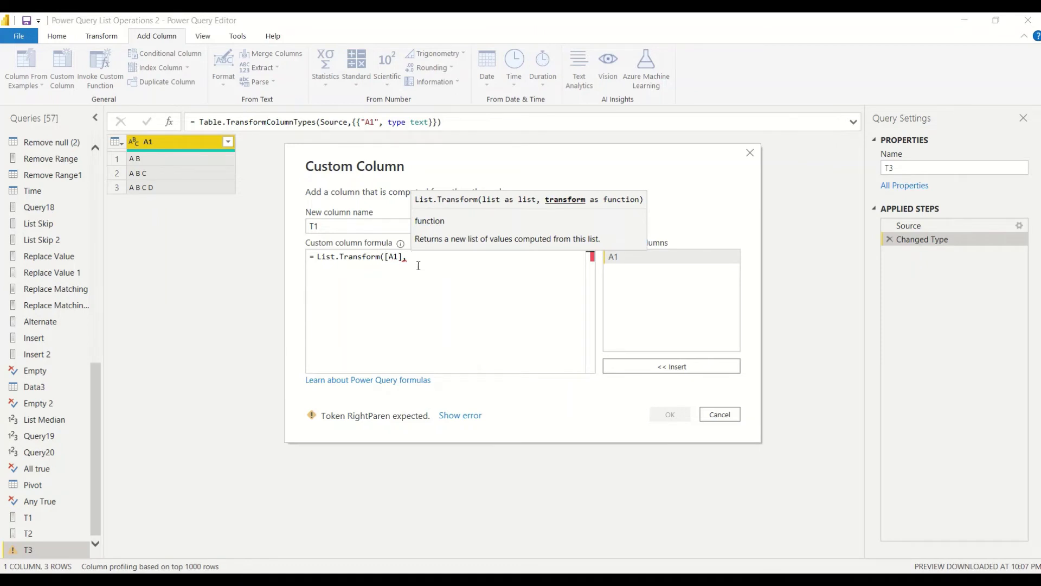
pyautogui.write(' each ')
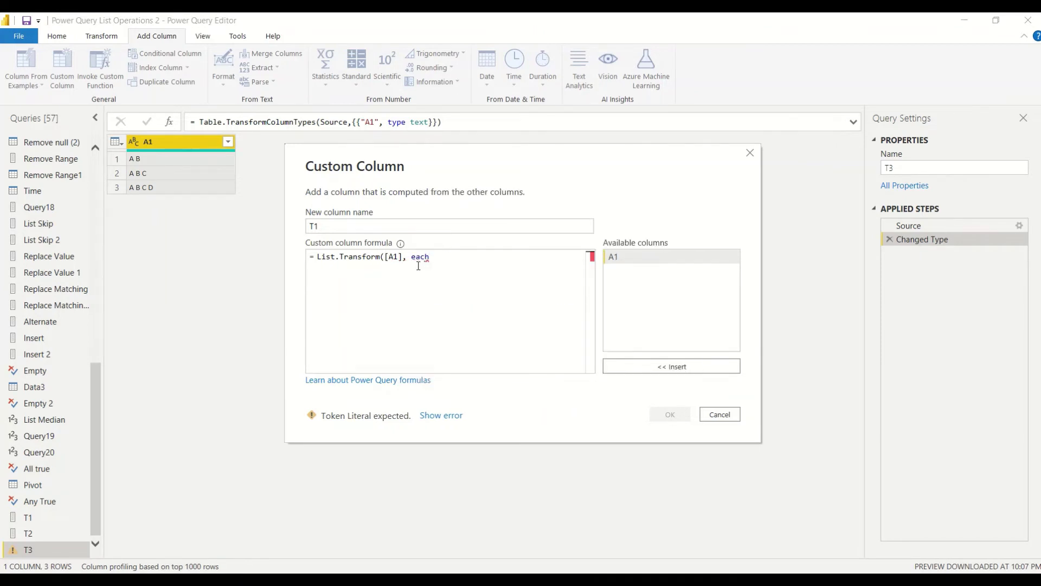
pyautogui.write('_')
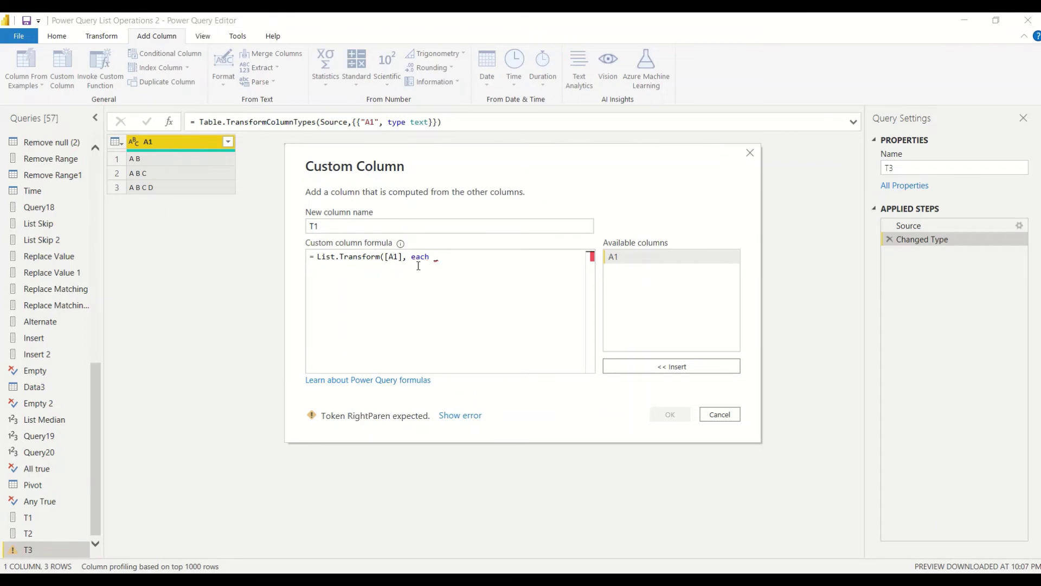
pyautogui.write('"')
pyautogui.write('Pew')
pyautogui.press('BackSpace')
pyautogui.press('BackSpace')
pyautogui.write('re " & ')
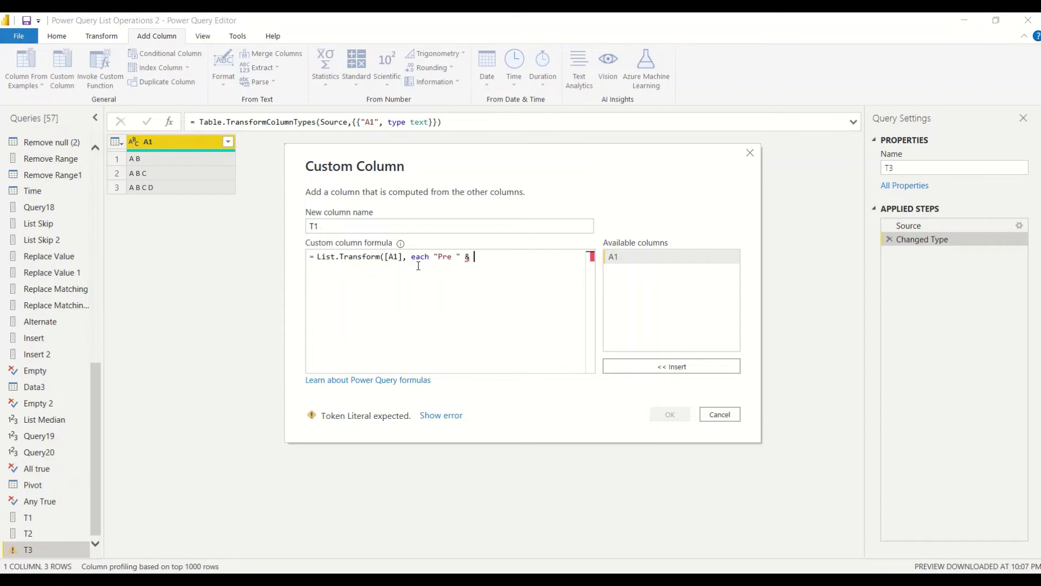
pyautogui.write('_)')
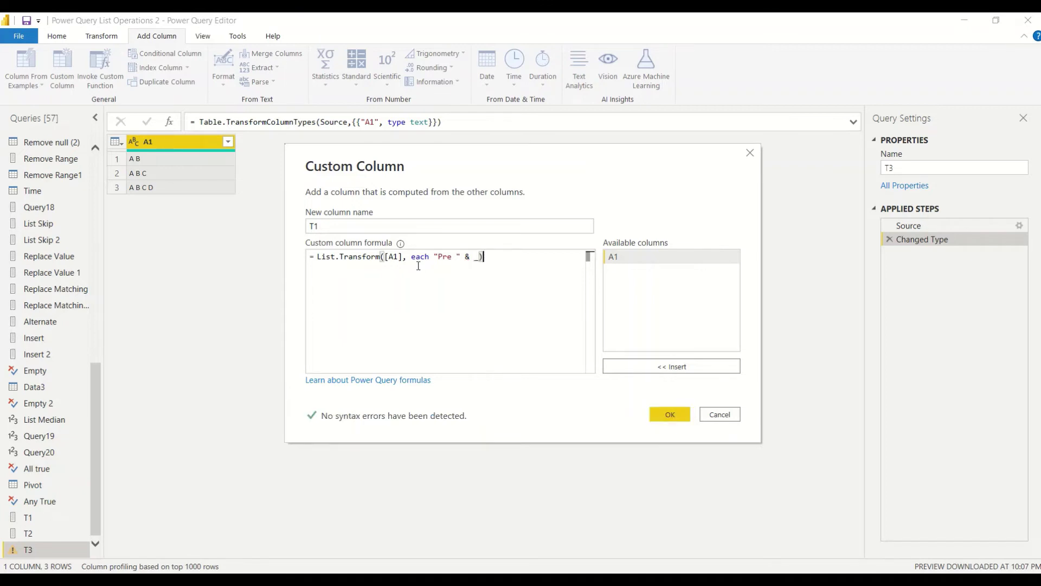
# Add the T1 column and inspect its error: text "A B" cannot convert to a list.
pyautogui.click(671, 415)
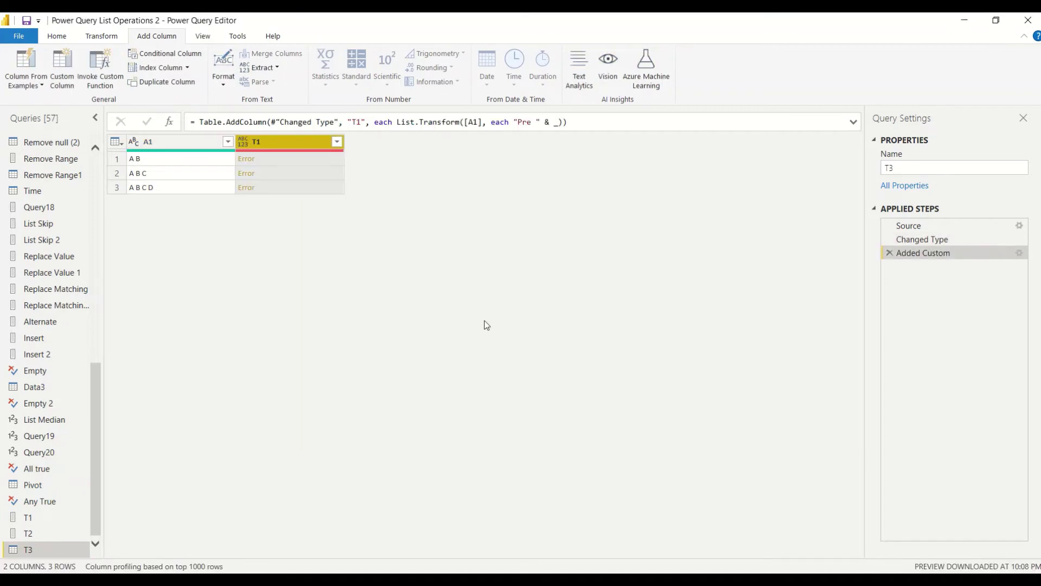
pyautogui.click(293, 160)
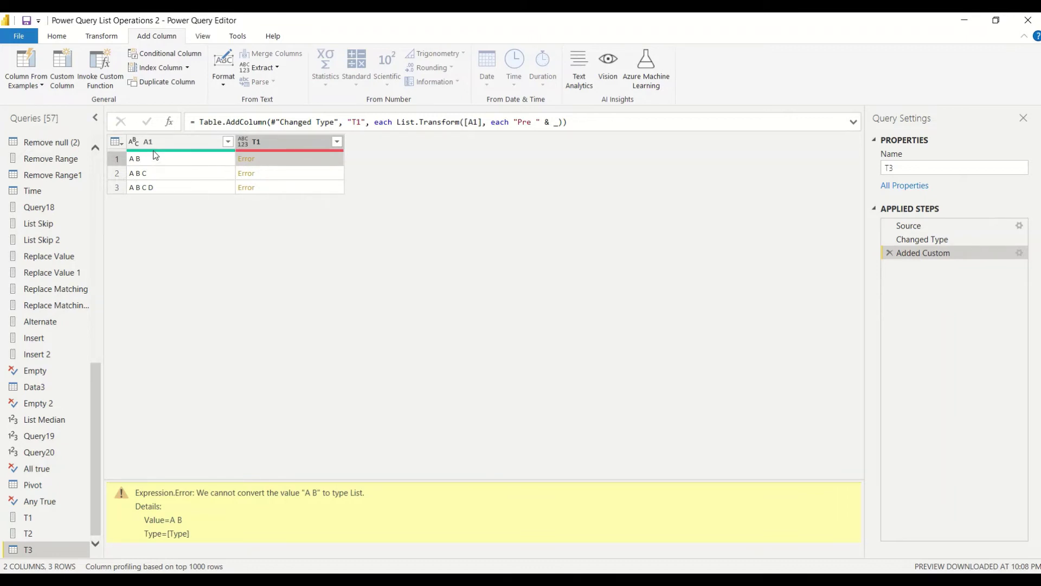
pyautogui.moveTo(155, 156)
pyautogui.click(917, 239)
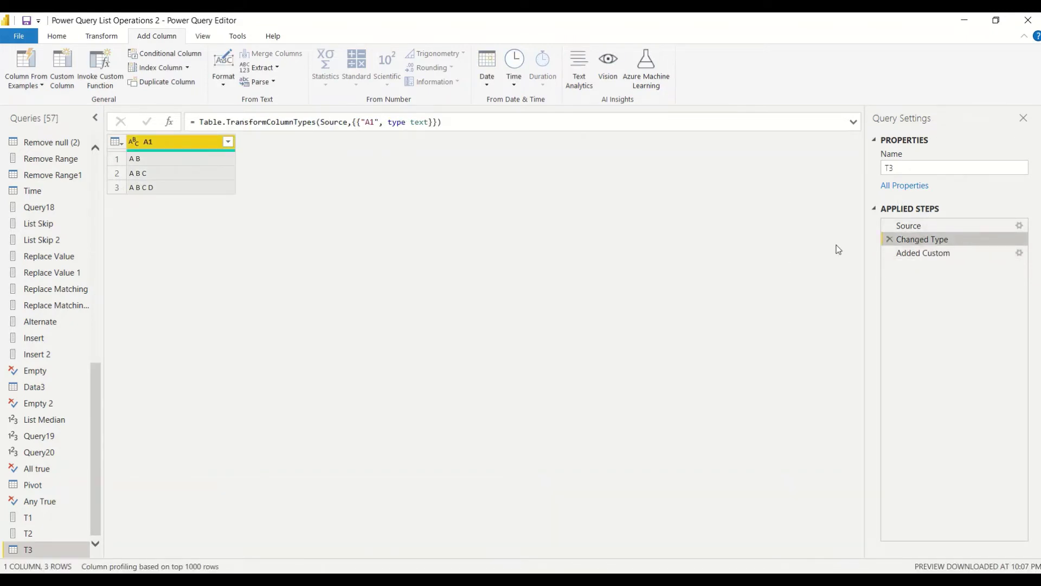
pyautogui.moveTo(892, 255)
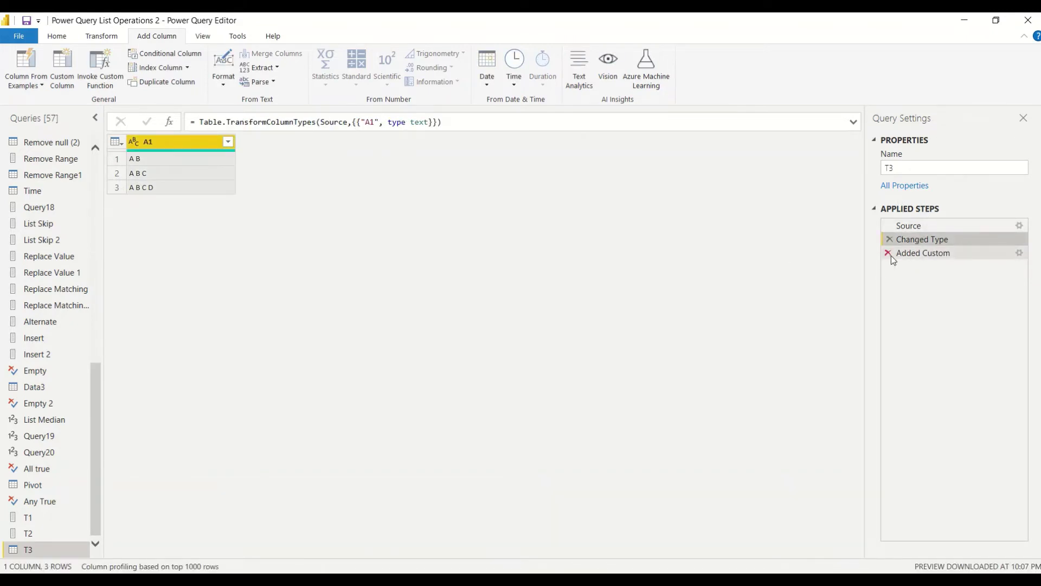
pyautogui.click(931, 256)
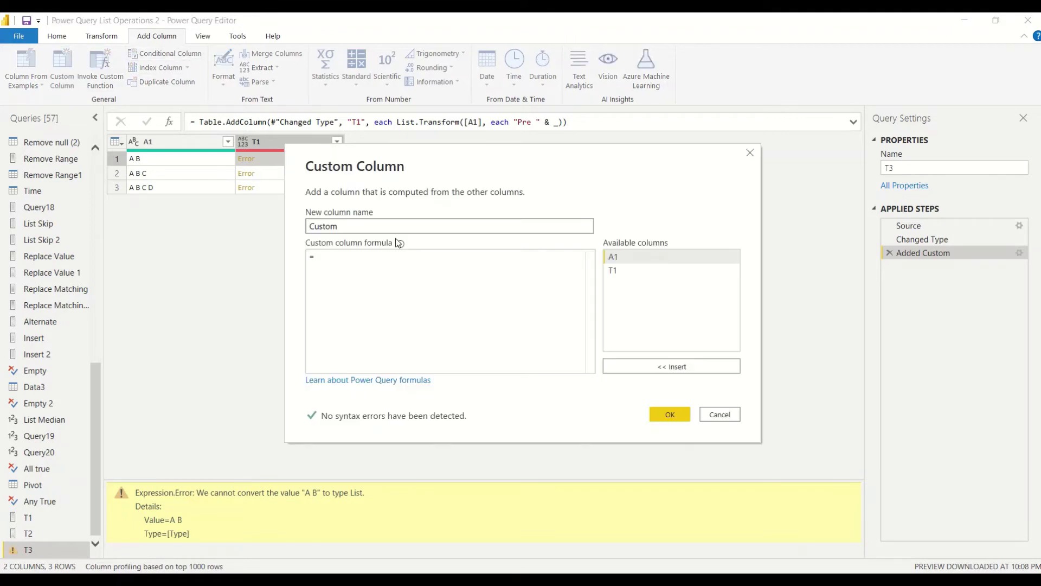
# Wrap [A1] in Text.Split in the Added Custom formula and check the resulting error.
pyautogui.click(729, 416)
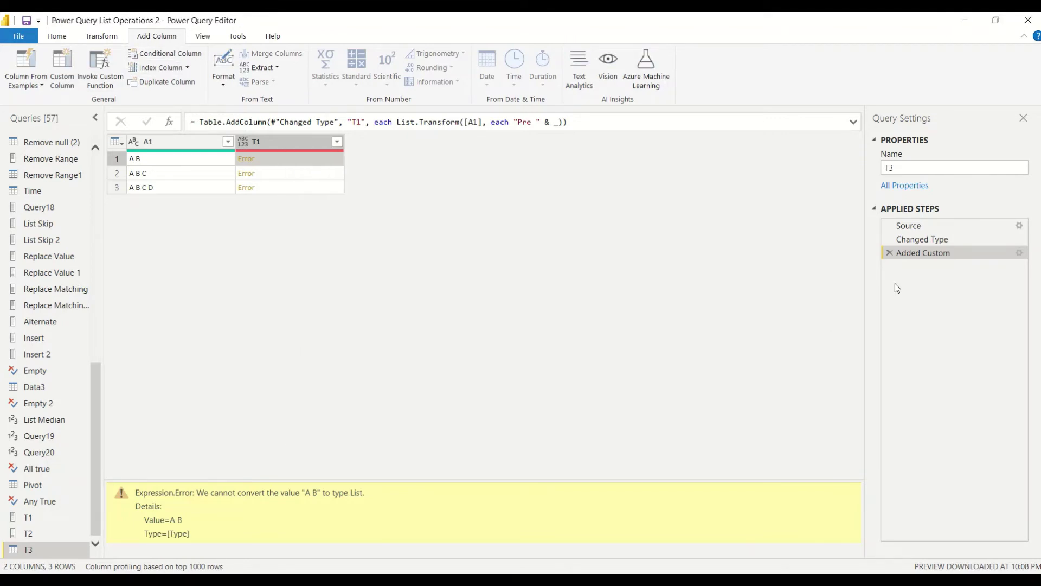
pyautogui.doubleClick(912, 256)
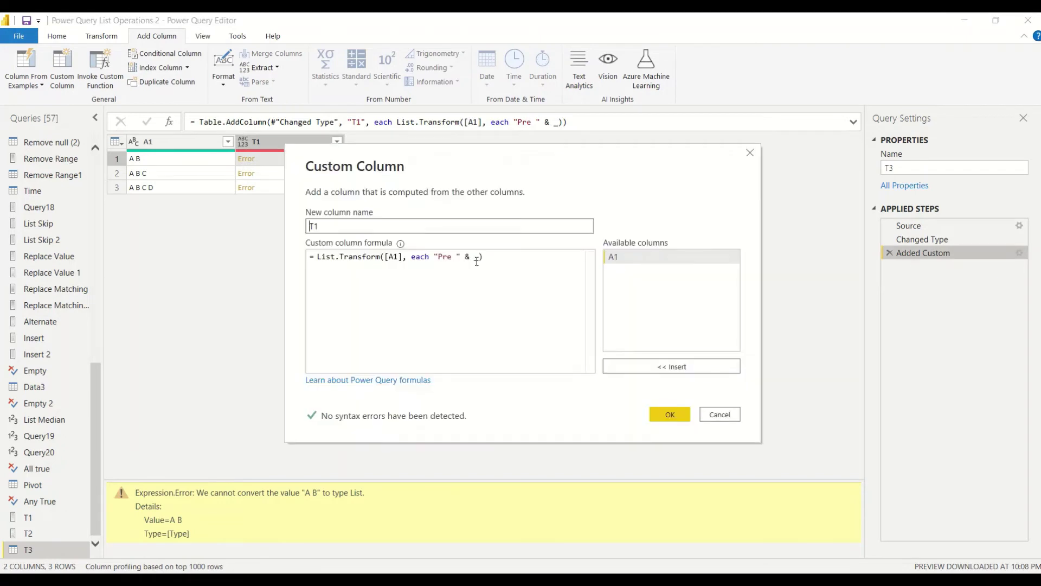
pyautogui.click(386, 256)
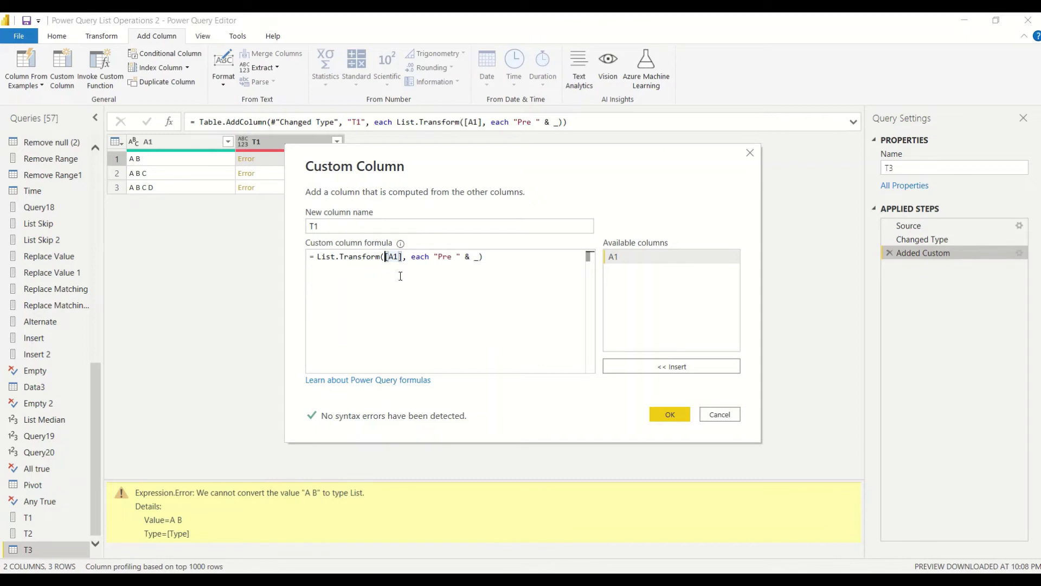
pyautogui.write('Text')
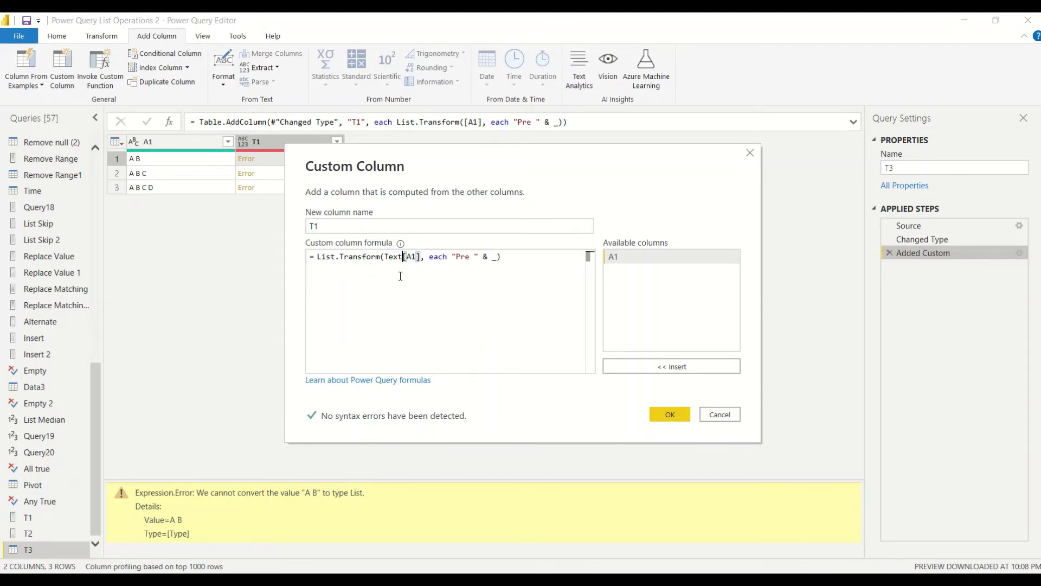
pyautogui.write('.Split')
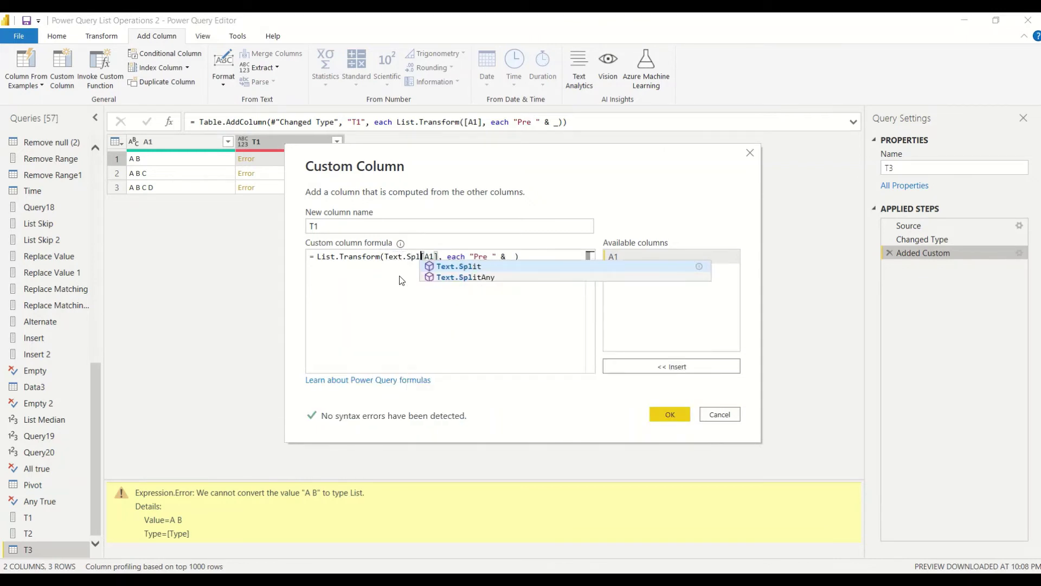
pyautogui.write('([A1]')
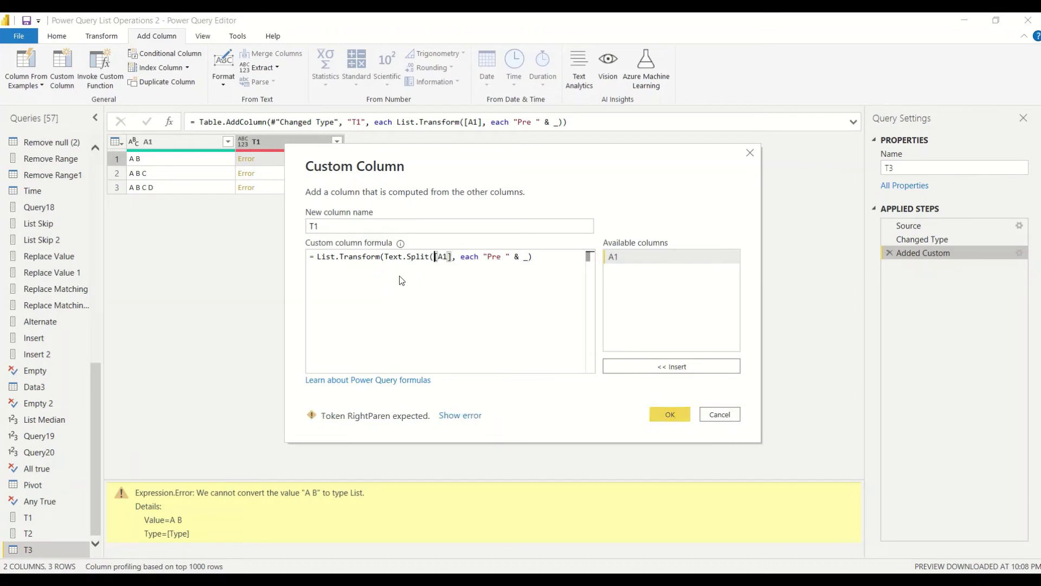
pyautogui.write(')')
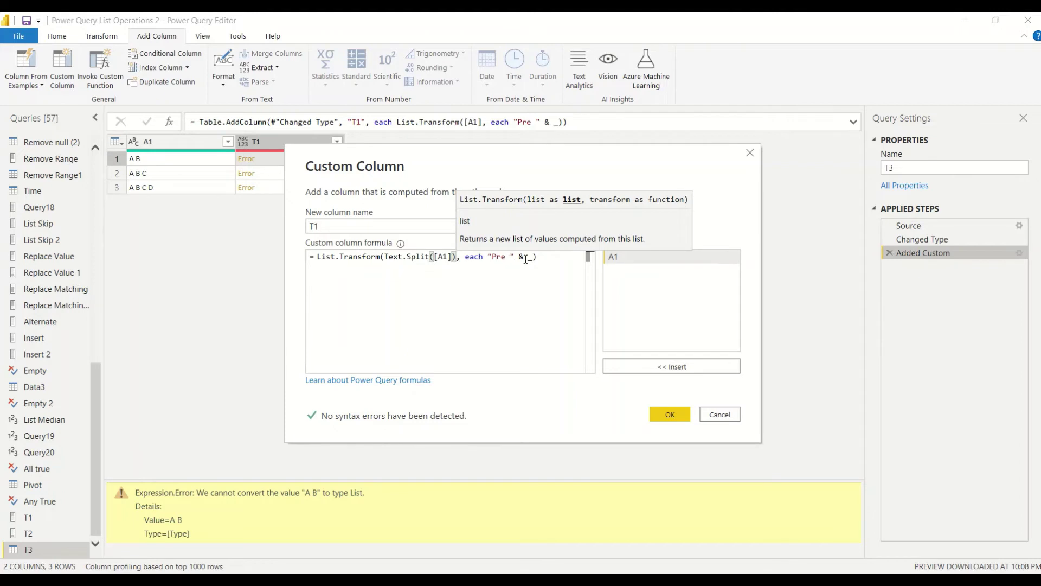
pyautogui.click(671, 414)
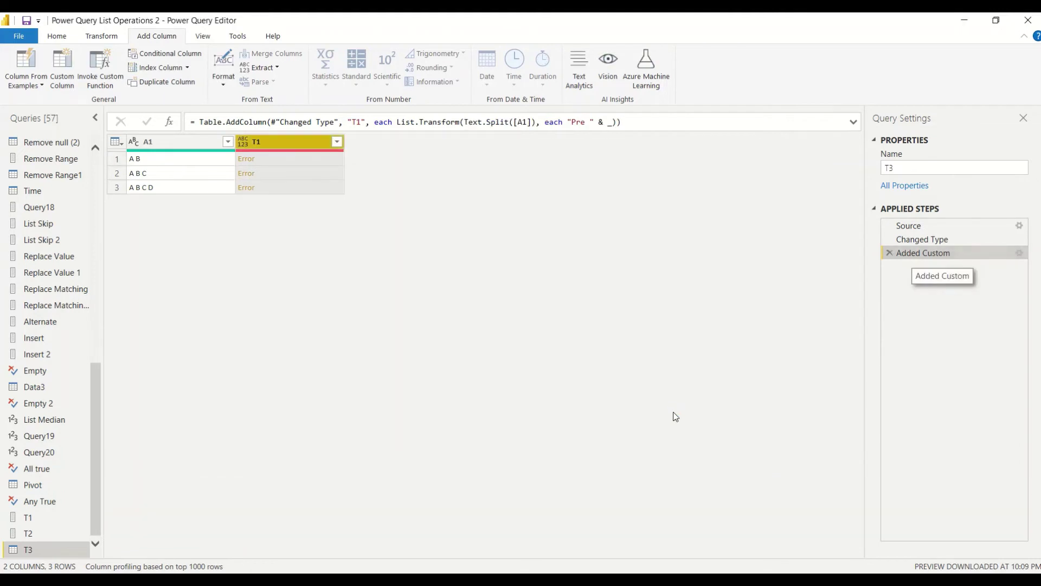
pyautogui.click(305, 160)
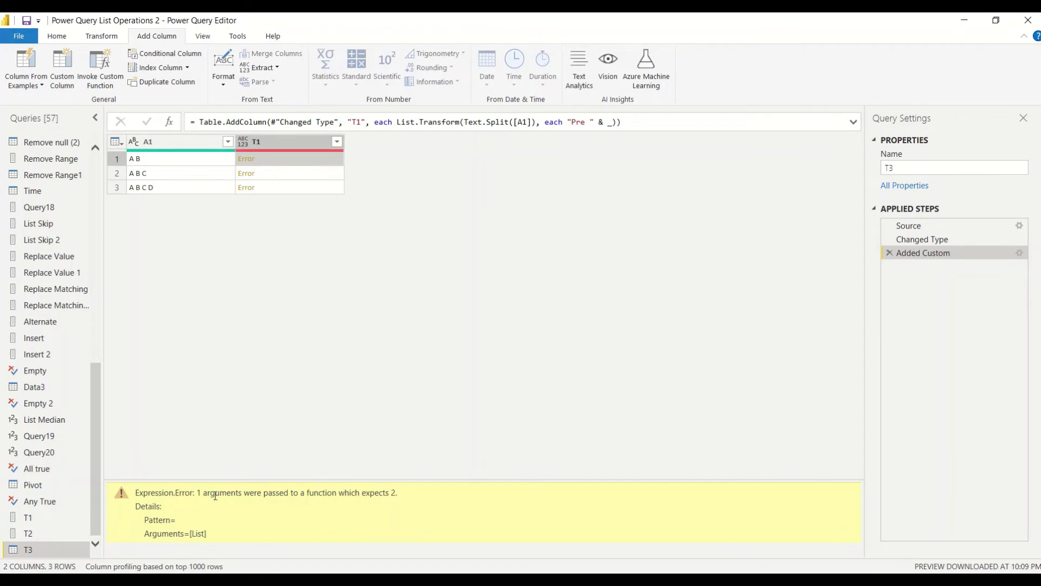
# Add the space separator, making it Text.Split([A1], " "), so every row yields a List.
pyautogui.doubleClick(914, 252)
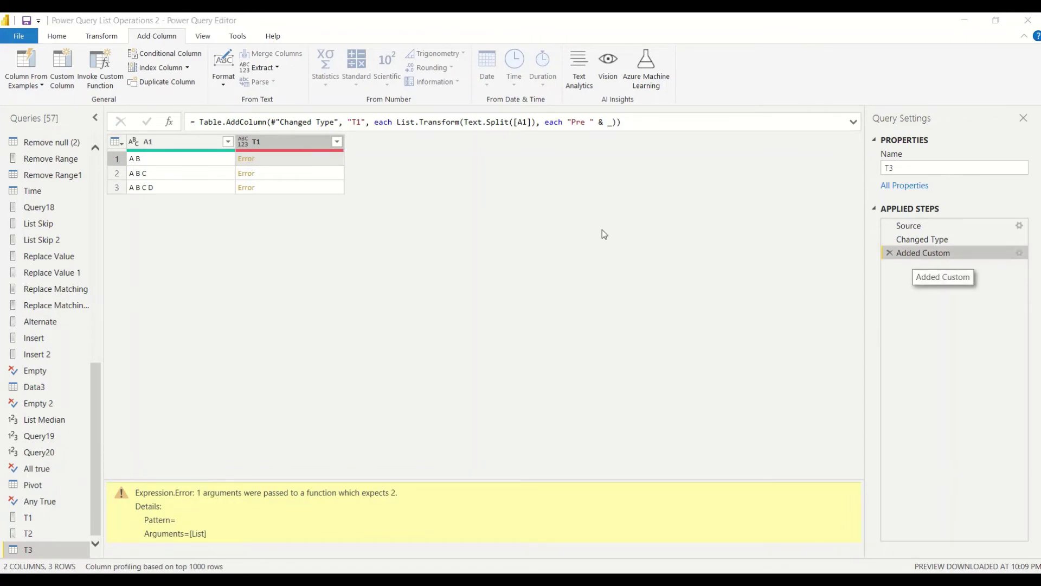
pyautogui.press('Tab')
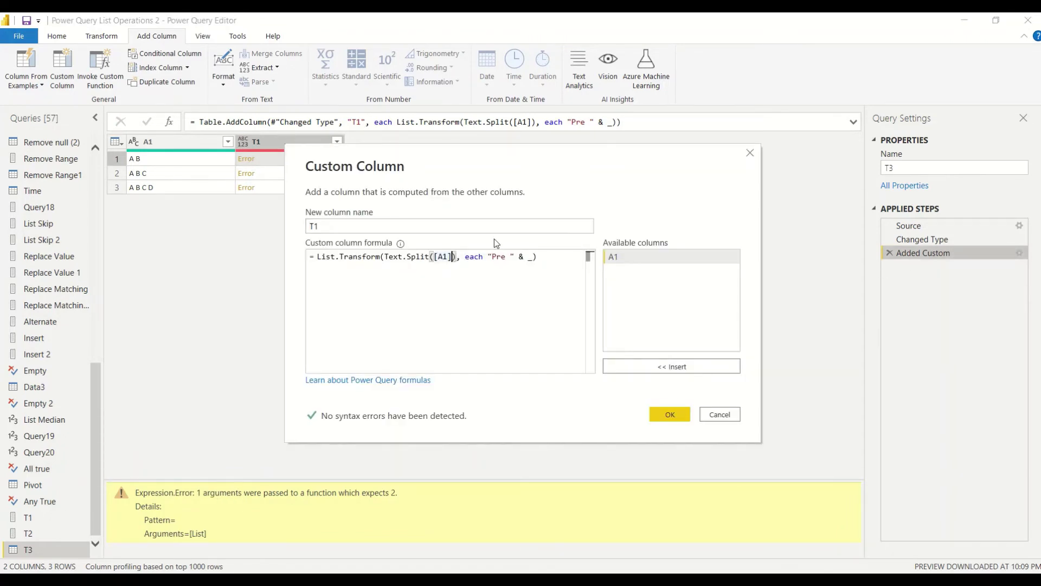
pyautogui.write(', ::')
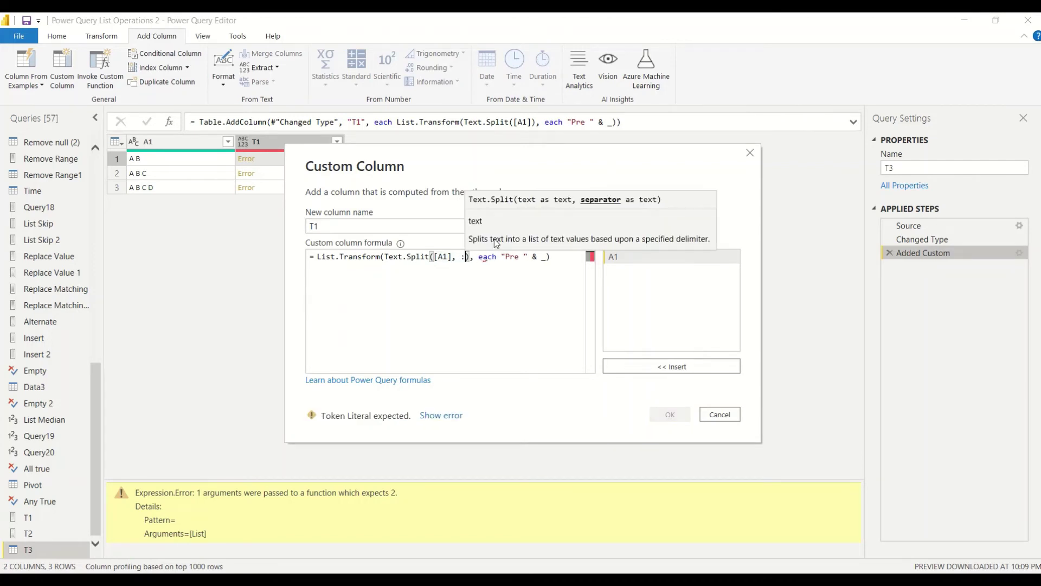
pyautogui.press('BackSpace')
pyautogui.press('BackSpace')
pyautogui.write('"')
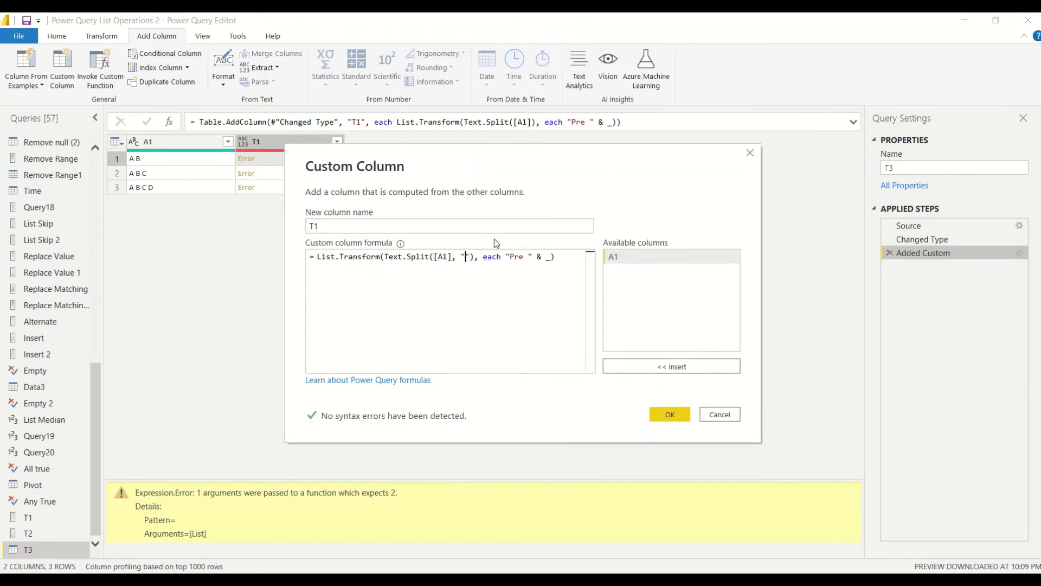
pyautogui.click(670, 415)
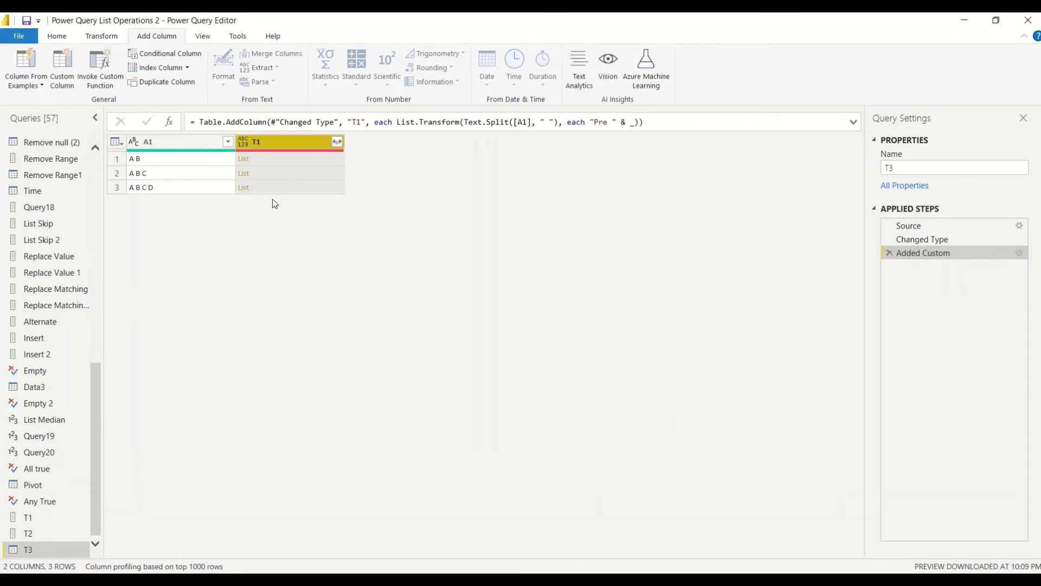
pyautogui.click(263, 163)
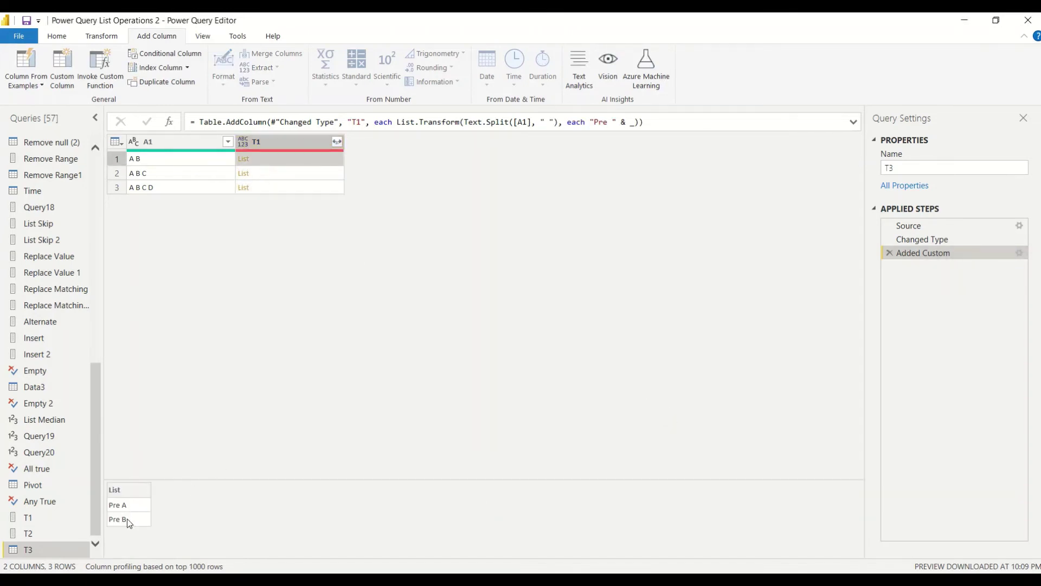
pyautogui.click(293, 174)
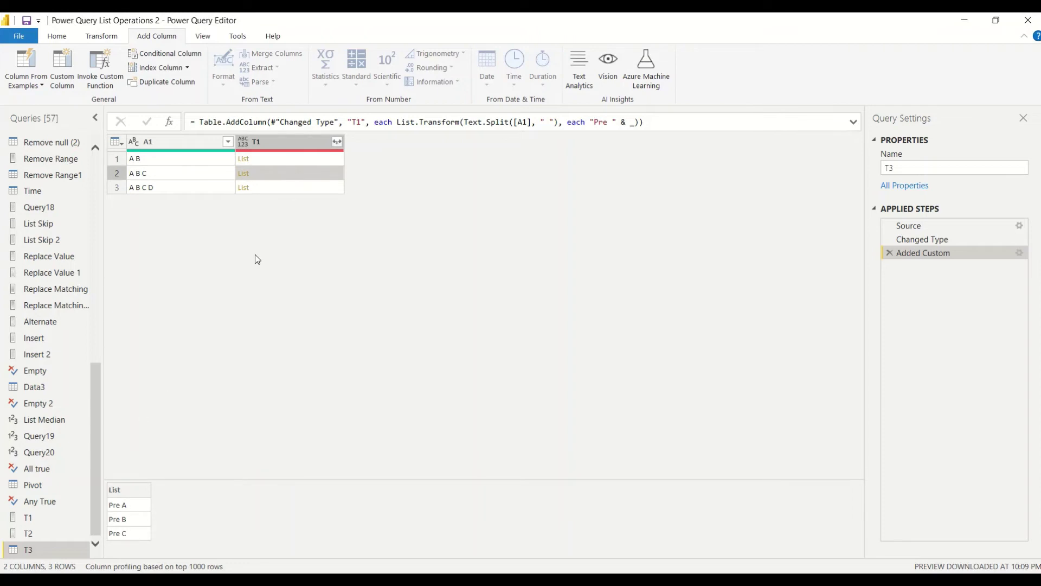
pyautogui.click(268, 186)
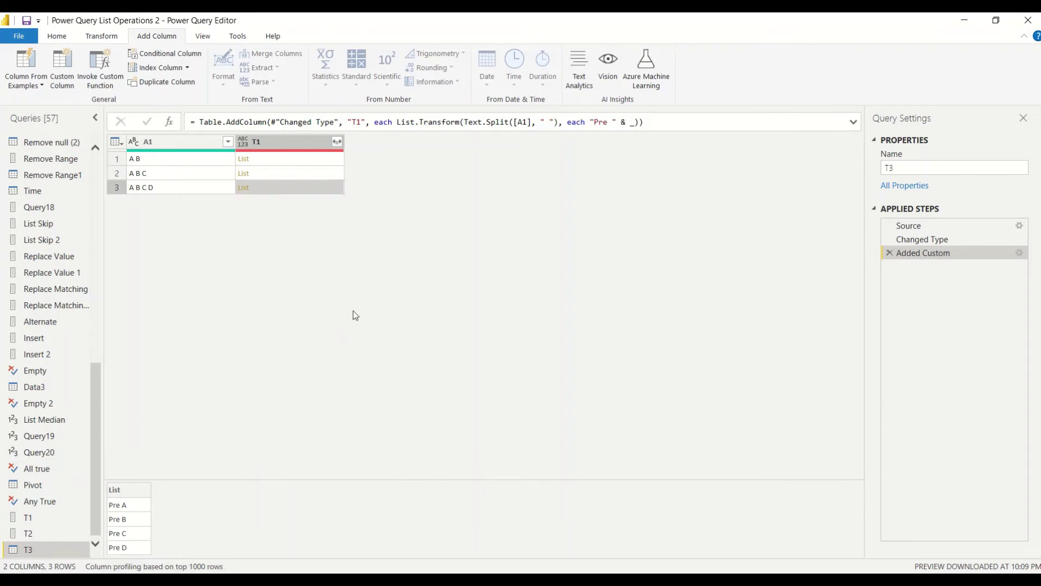
pyautogui.click(337, 141)
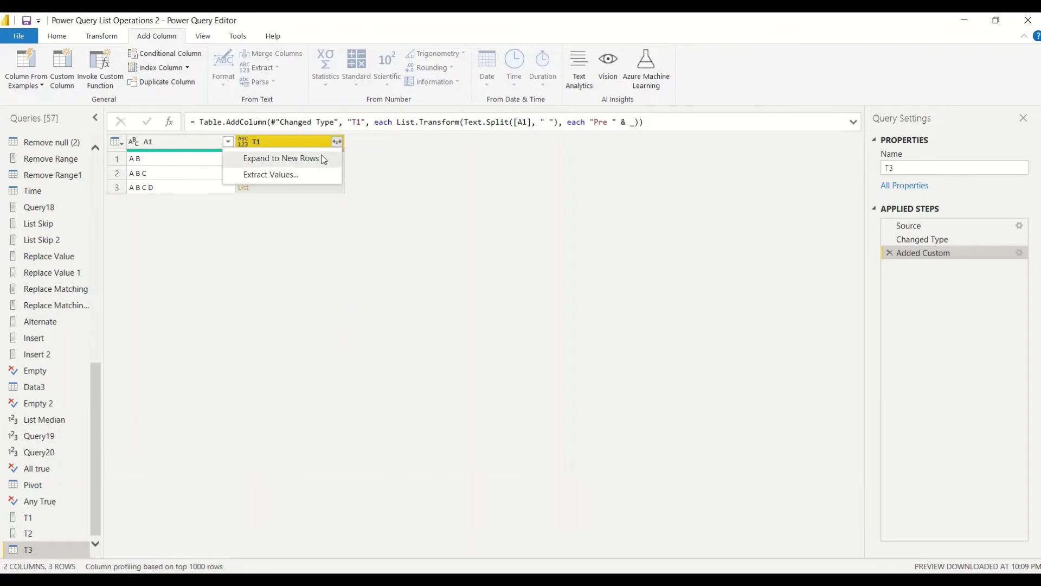
pyautogui.click(311, 165)
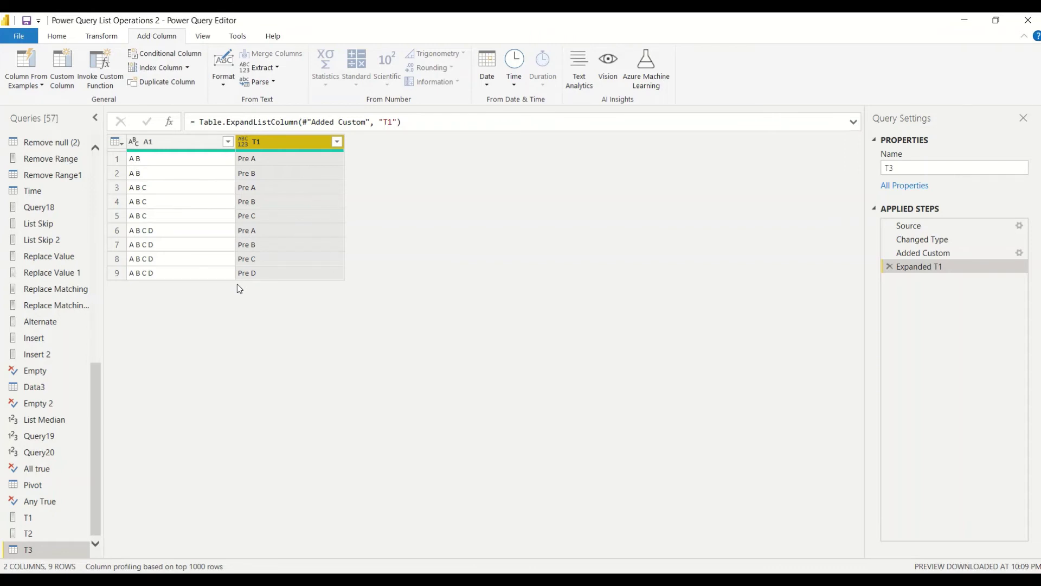
pyautogui.click(889, 267)
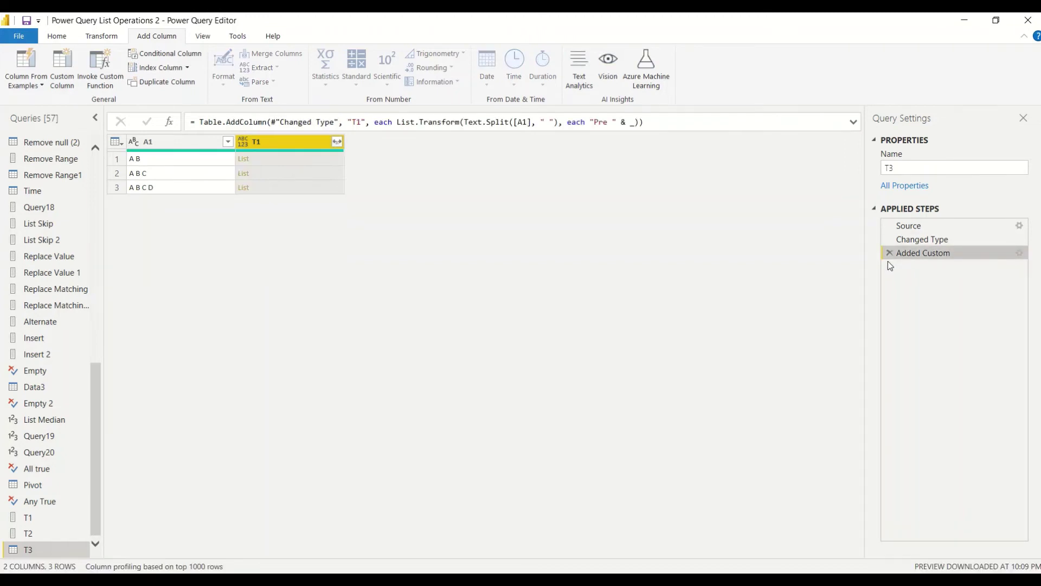
pyautogui.click(340, 143)
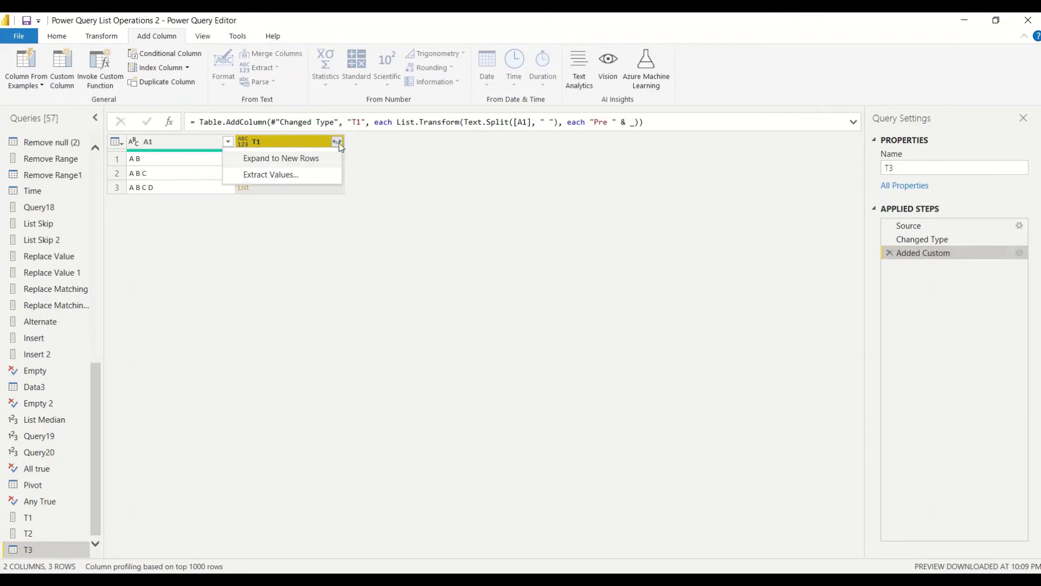
pyautogui.click(310, 174)
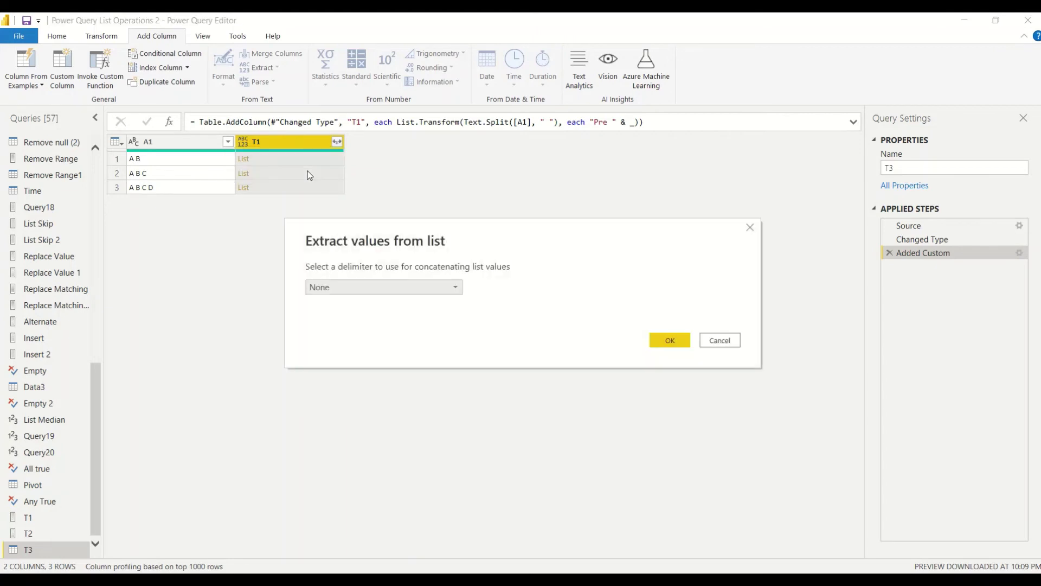
pyautogui.click(395, 287)
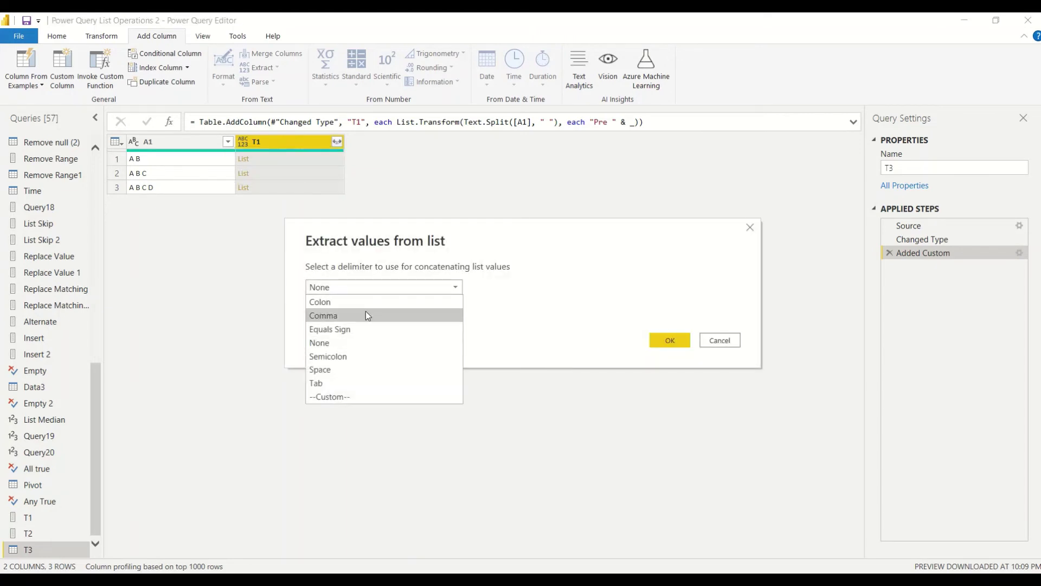
pyautogui.click(359, 358)
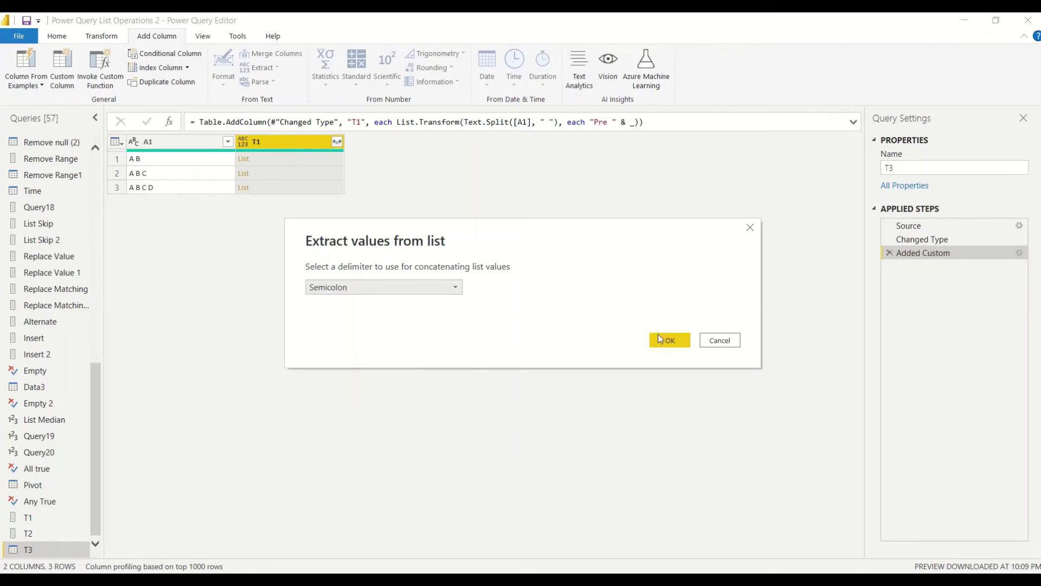
pyautogui.click(670, 340)
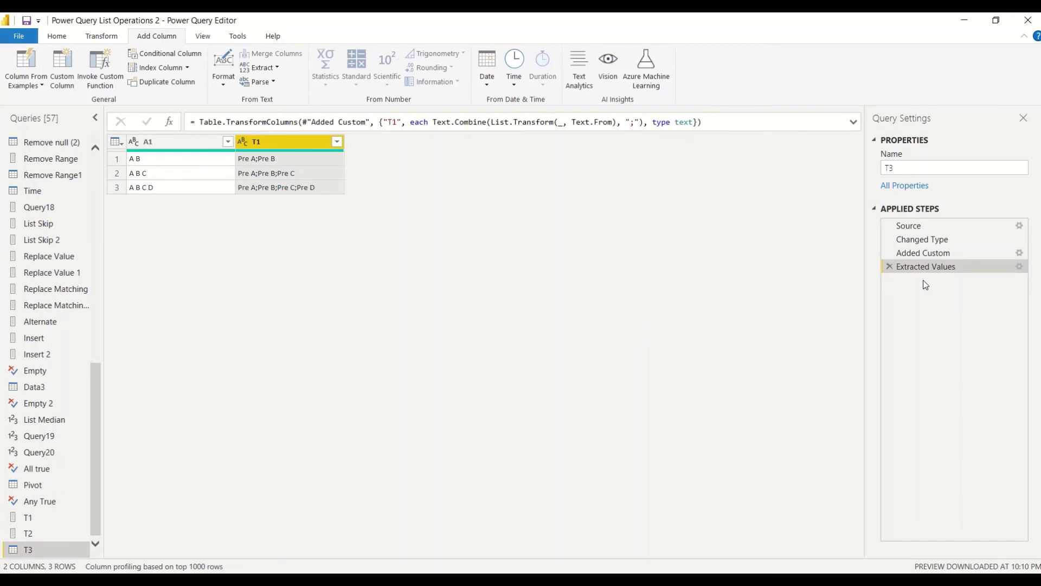
pyautogui.click(893, 267)
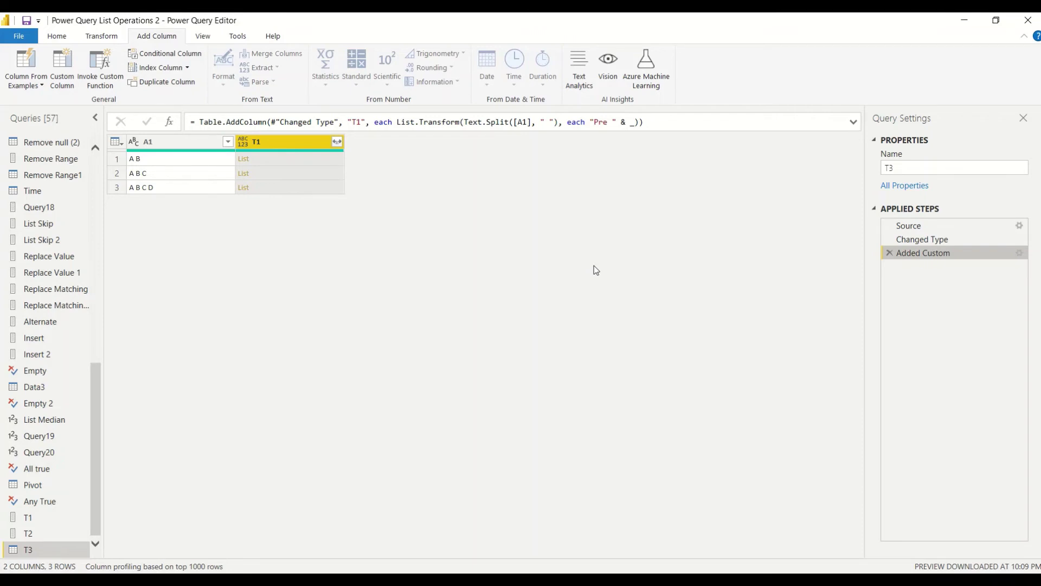
pyautogui.click(99, 38)
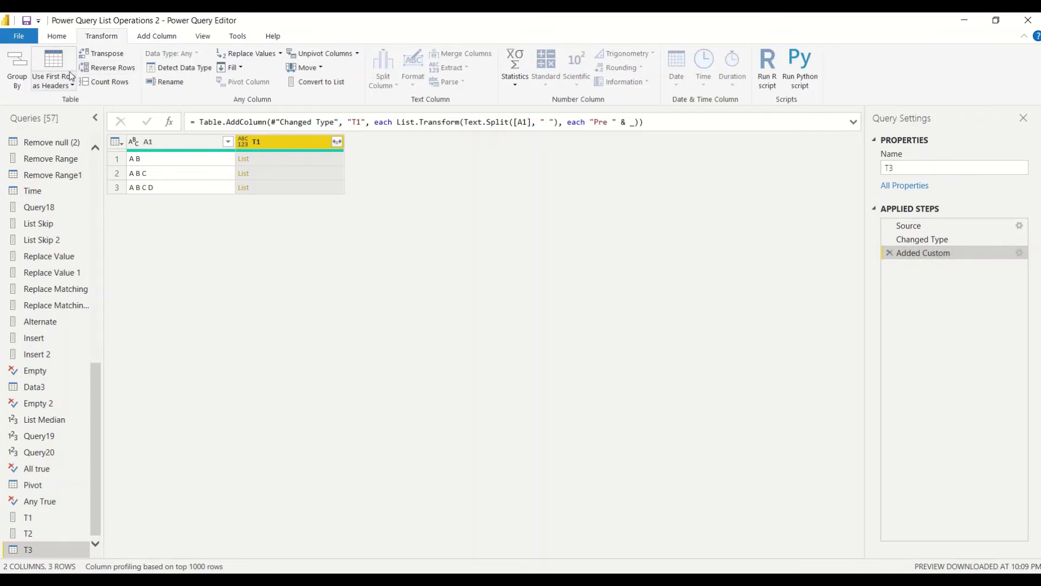
# Enter 2,3,5,1,4 in Column1 of a new table named T4.
pyautogui.click(57, 36)
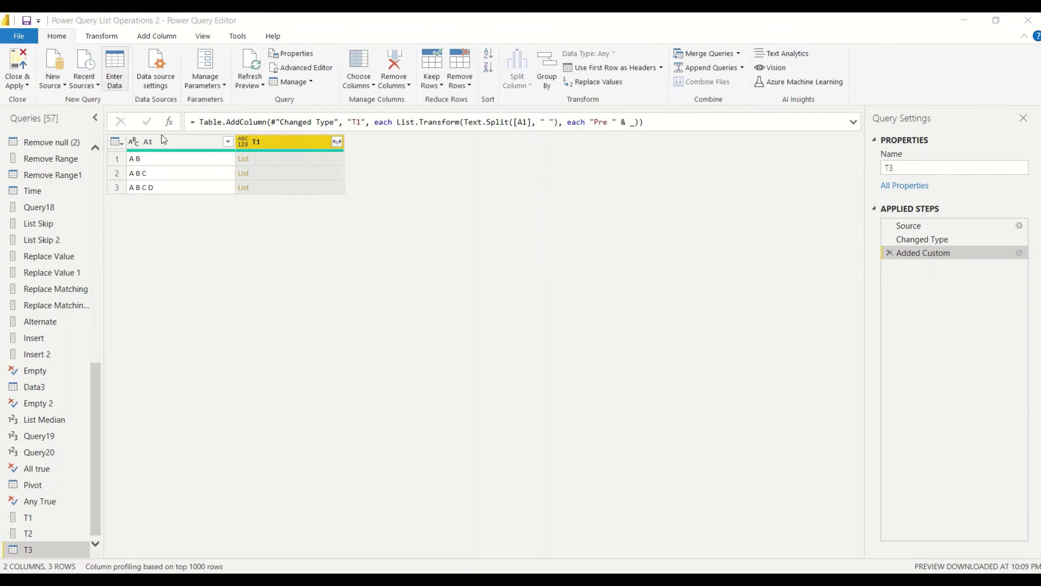
pyautogui.hotkey('alt', 'h')
pyautogui.press('e')
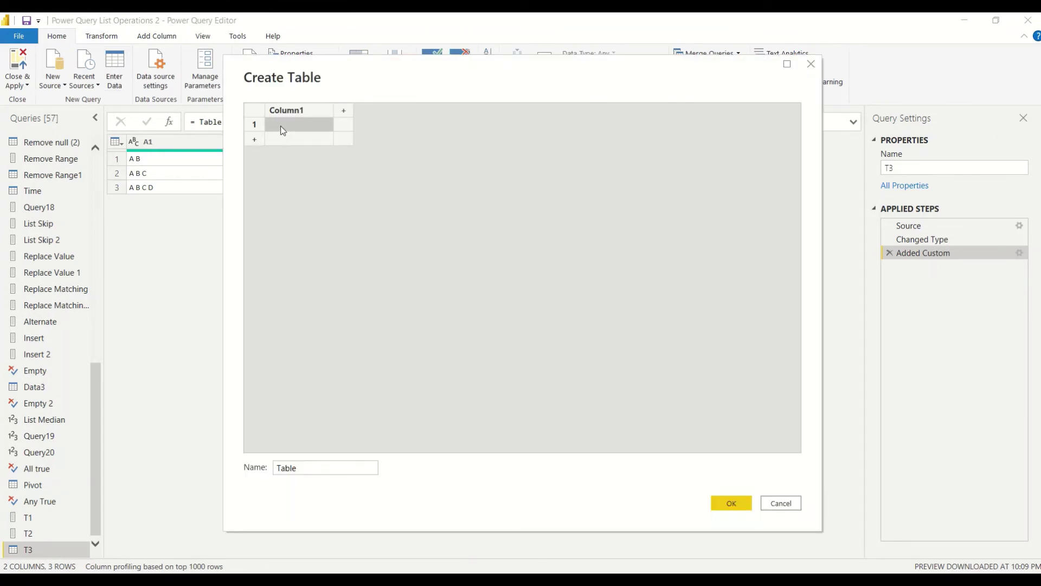
pyautogui.write('2,3,5,1,4')
pyautogui.moveTo(320, 470); pyautogui.dragTo(243, 471)
pyautogui.write('T4')
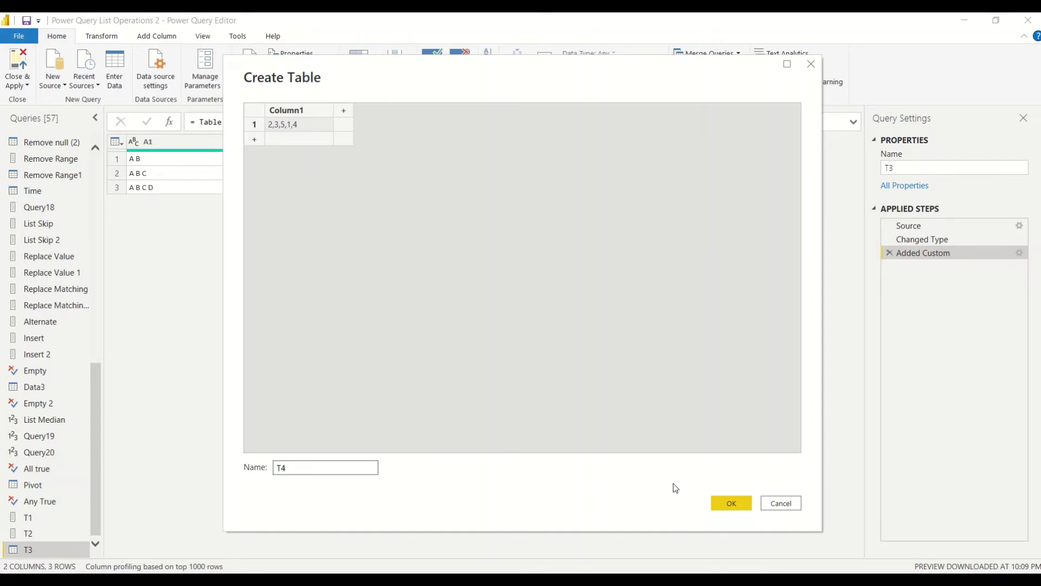
pyautogui.click(727, 502)
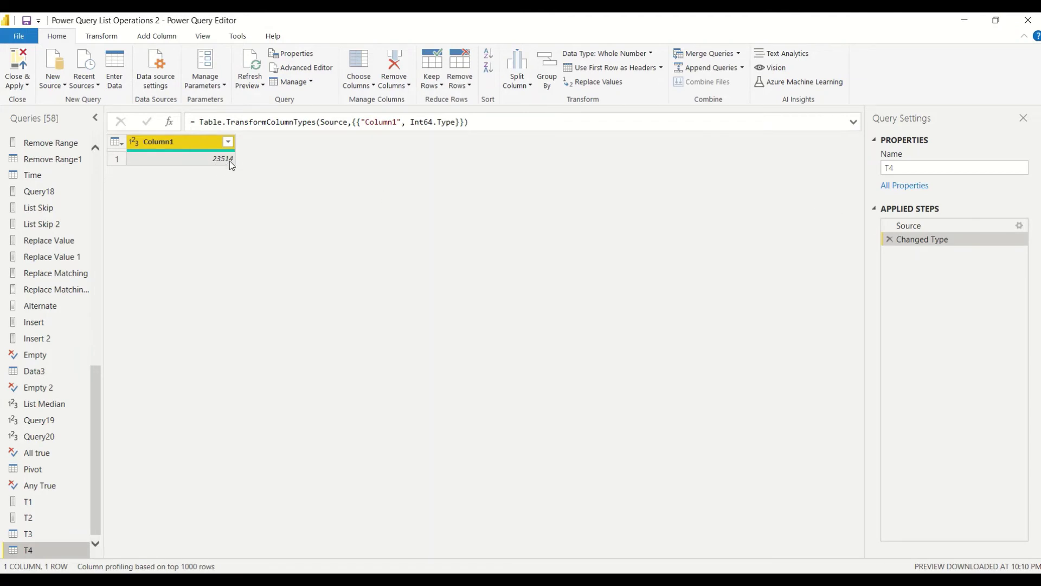
# Check the Source value, then delete T4's Changed Type step so Column1 stays text.
pyautogui.click(895, 229)
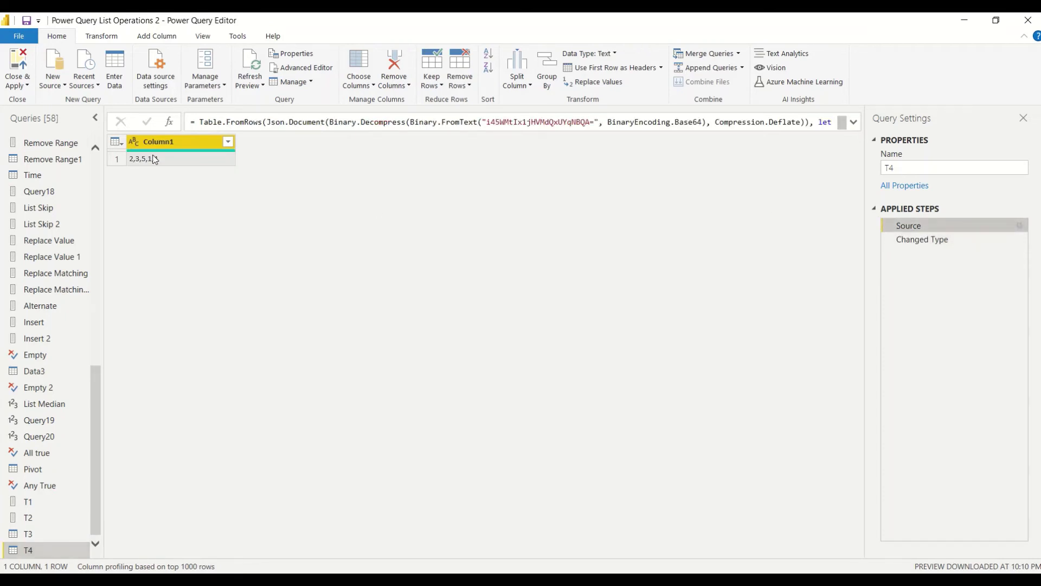
pyautogui.click(908, 244)
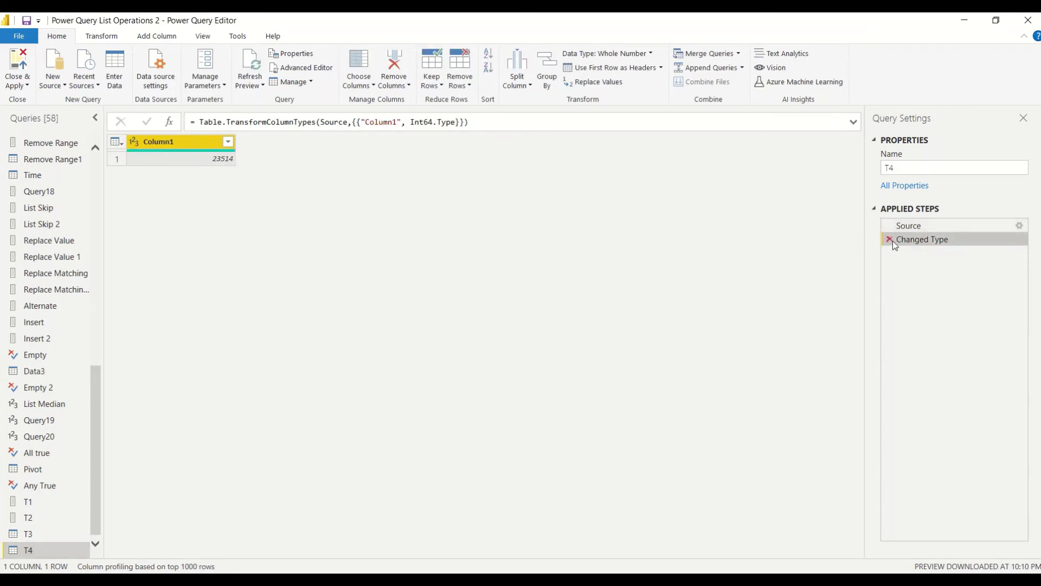
pyautogui.click(889, 240)
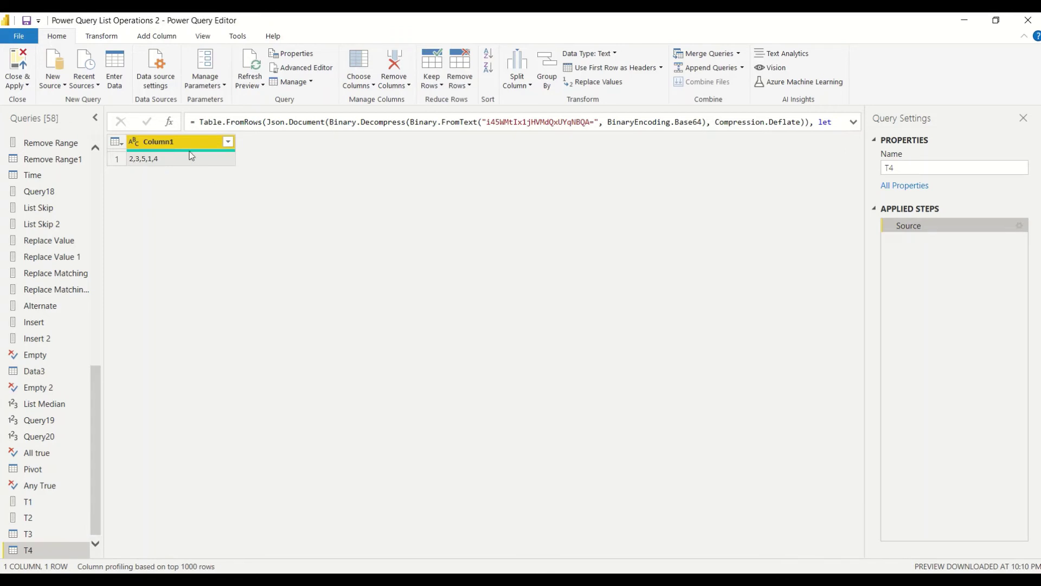
pyautogui.moveTo(191, 152)
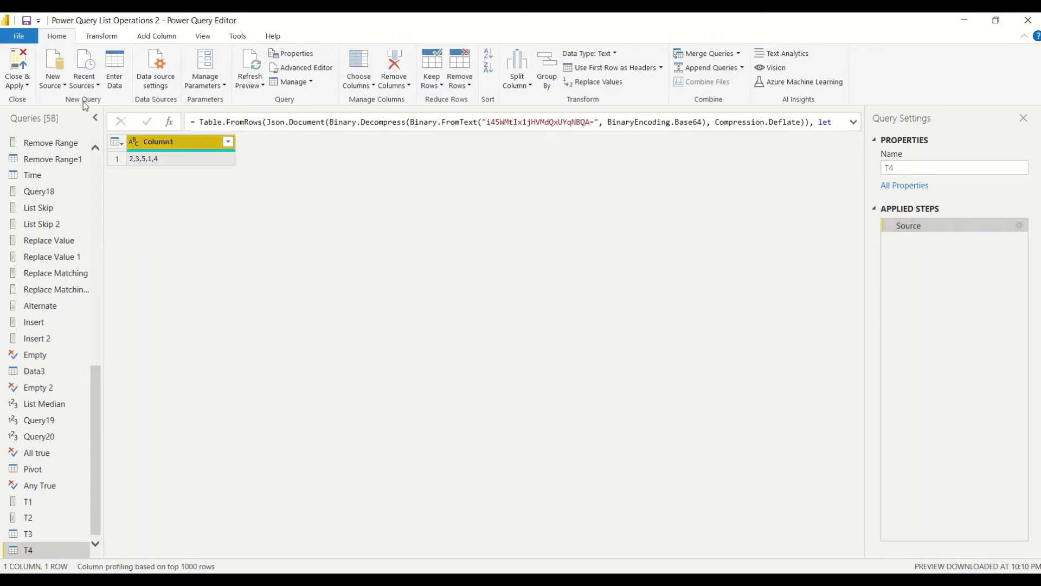
# Add a custom column to T4 named Trans.
pyautogui.click(157, 36)
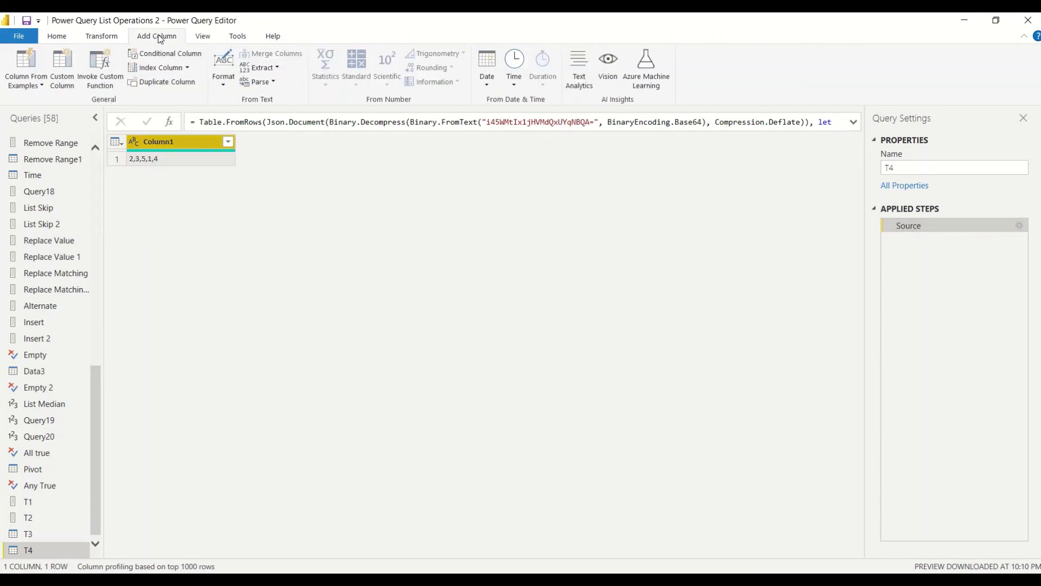
pyautogui.click(61, 70)
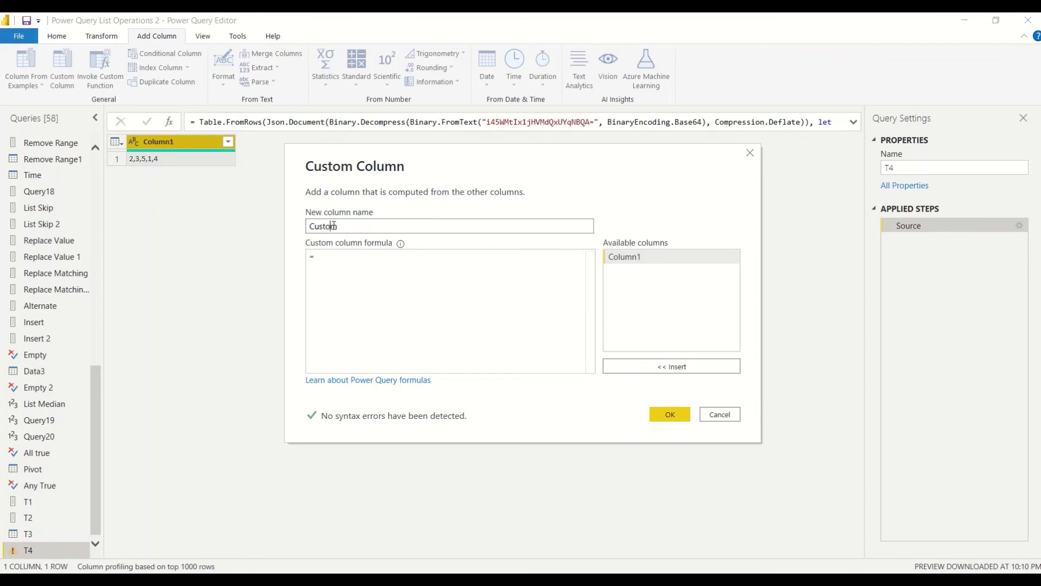
pyautogui.doubleClick(335, 228)
pyautogui.write('Tra')
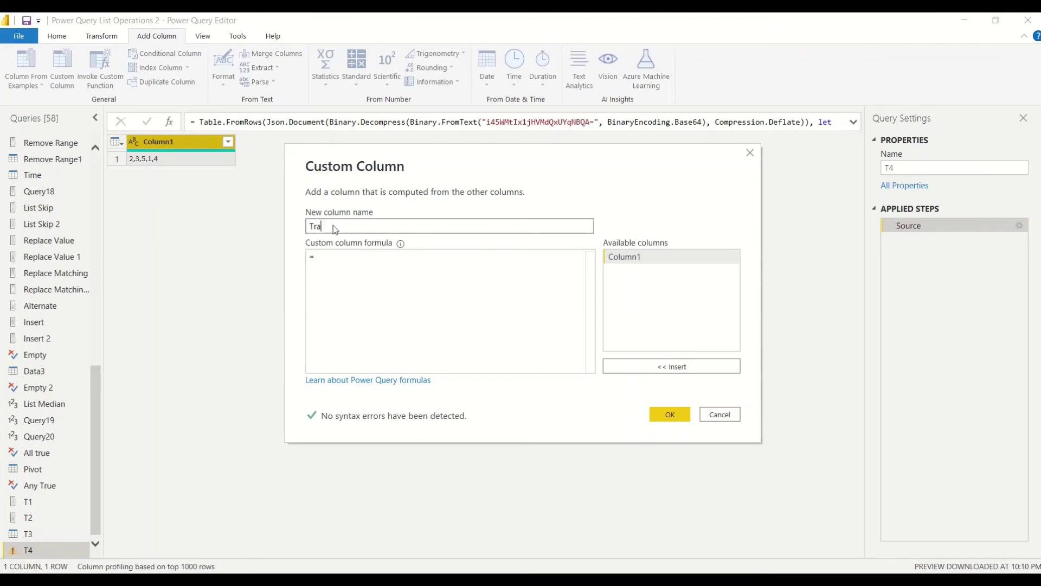
pyautogui.write('ns')
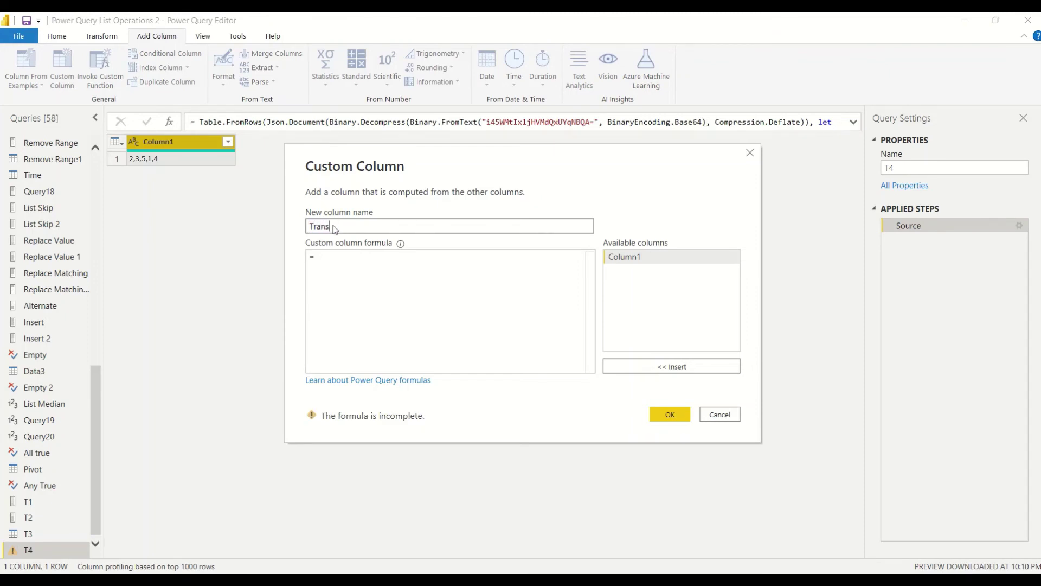
# Set Trans to Text.Split([Column1], ","), then preview the resulting list.
pyautogui.click(344, 267)
pyautogui.write('Te')
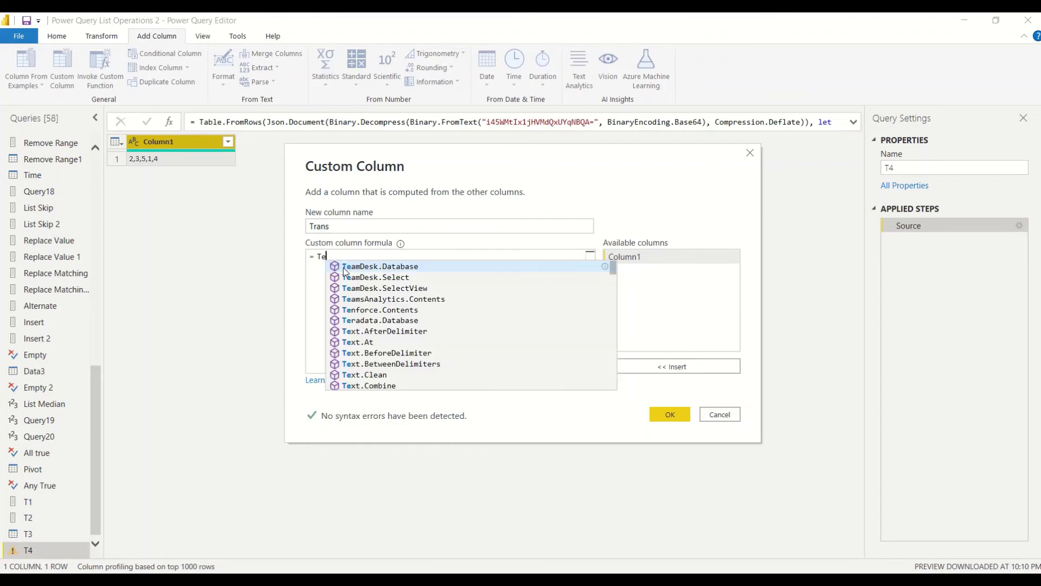
pyautogui.write('xt')
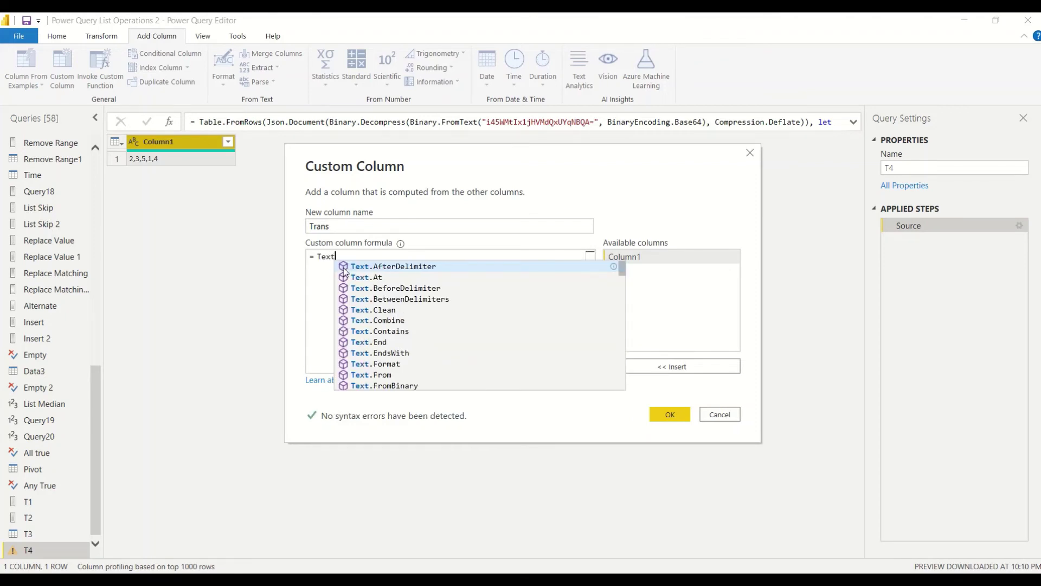
pyautogui.press('BackSpace')
pyautogui.press('BackSpace')
pyautogui.write('e')
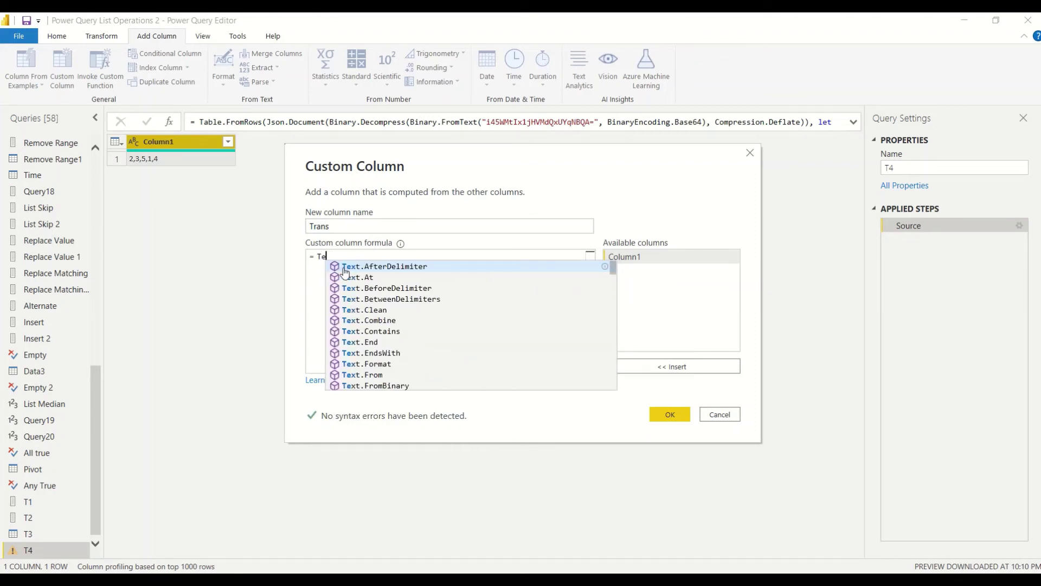
pyautogui.write('xt.Spli')
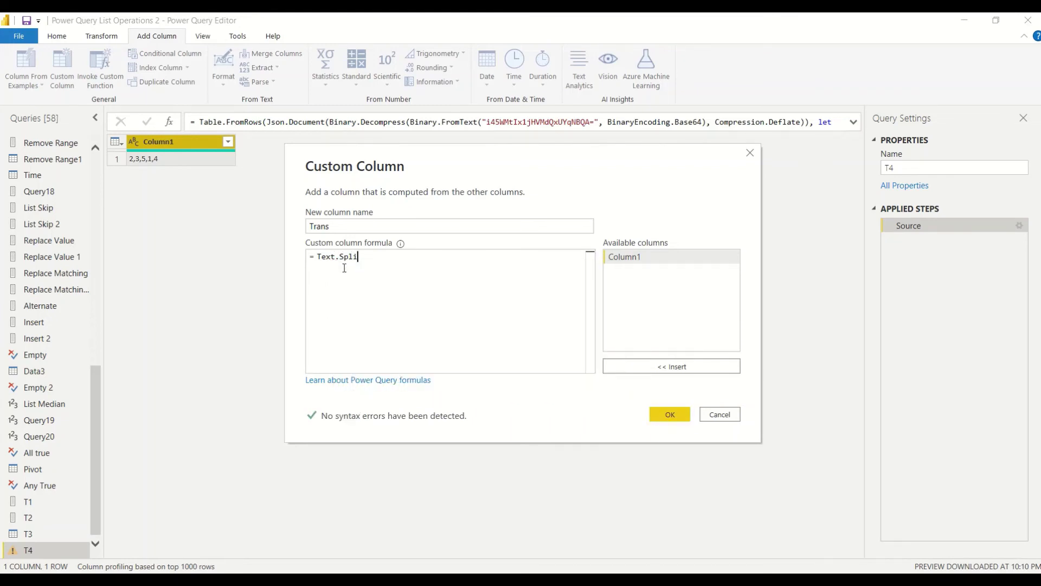
pyautogui.press('Tab')
pyautogui.press('Left')
pyautogui.press('Left')
pyautogui.press('Left')
pyautogui.press('Left')
pyautogui.press('Left')
pyautogui.press('Left')
pyautogui.press('Left')
pyautogui.press('Right')
pyautogui.press('BackSpace')
pyautogui.press('BackSpace')
pyautogui.press('BackSpace')
pyautogui.press('BackSpace')
pyautogui.press('Right')
pyautogui.press('Right')
pyautogui.press('Right')
pyautogui.press('Right')
pyautogui.press('Right')
pyautogui.press('Right')
pyautogui.write('(')
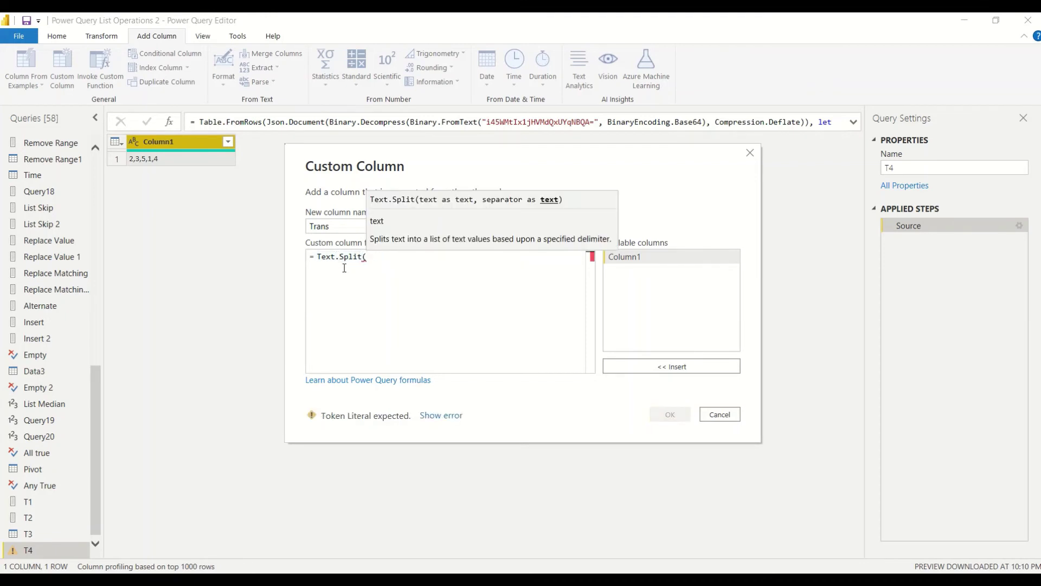
pyautogui.write('[')
pyautogui.click(408, 268)
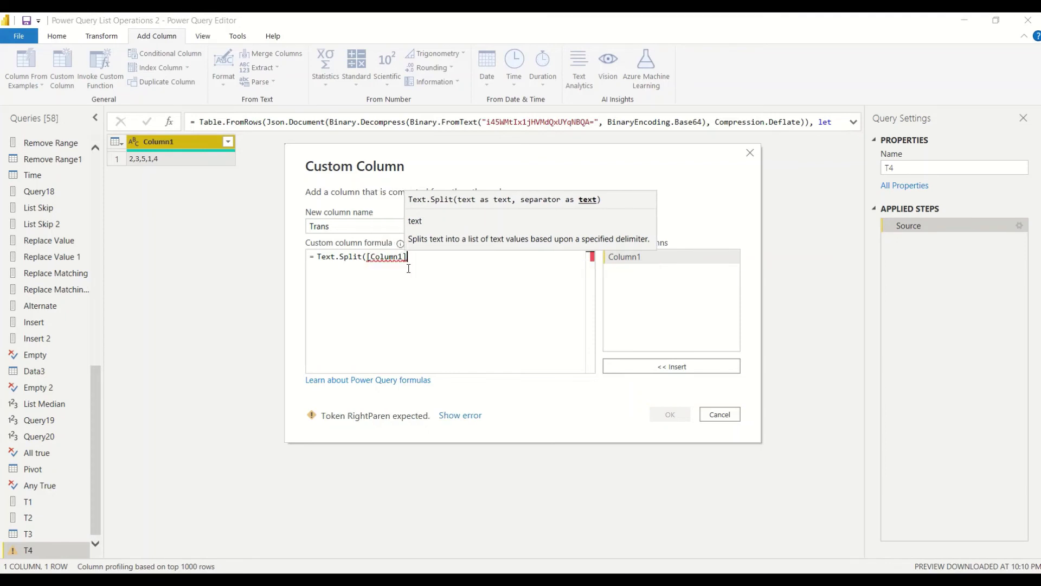
pyautogui.write(',')
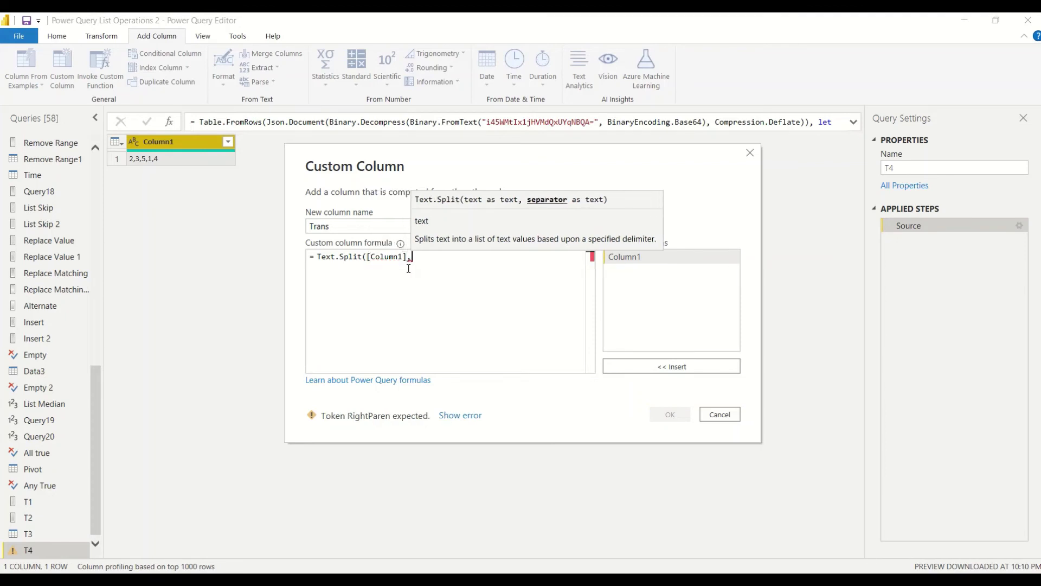
pyautogui.write('","')
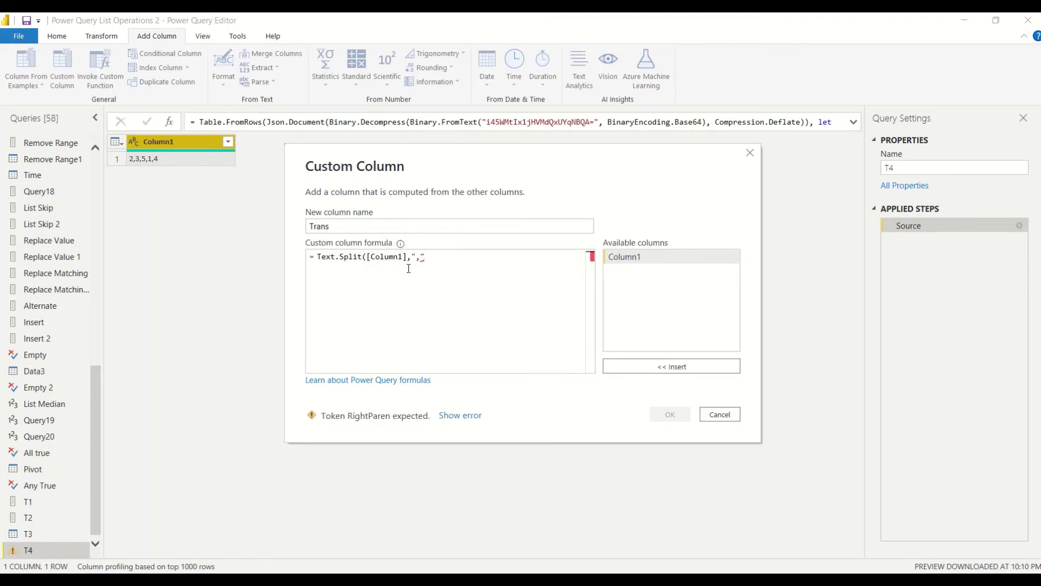
pyautogui.write(')')
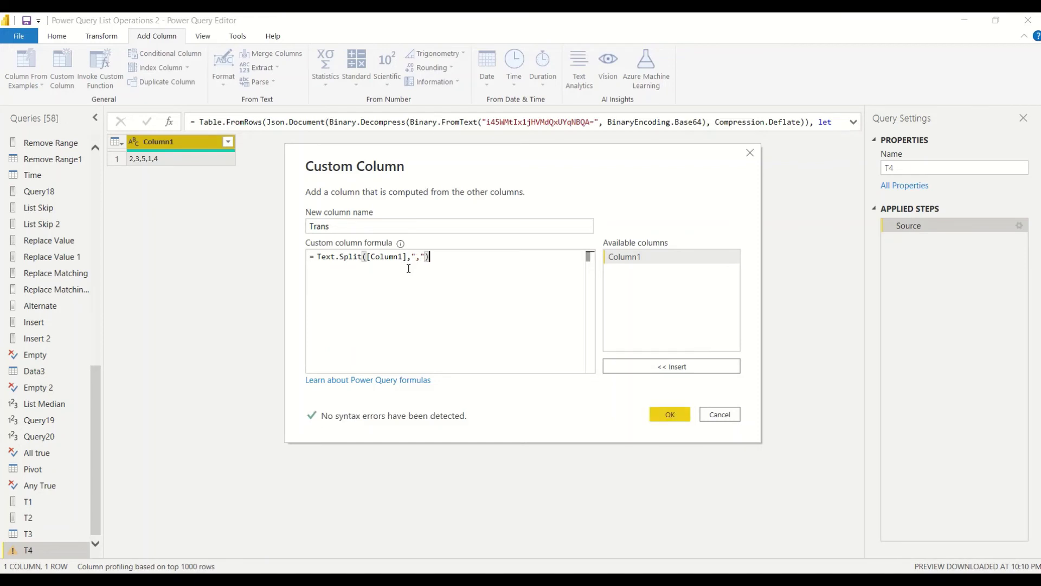
pyautogui.click(659, 412)
pyautogui.click(298, 158)
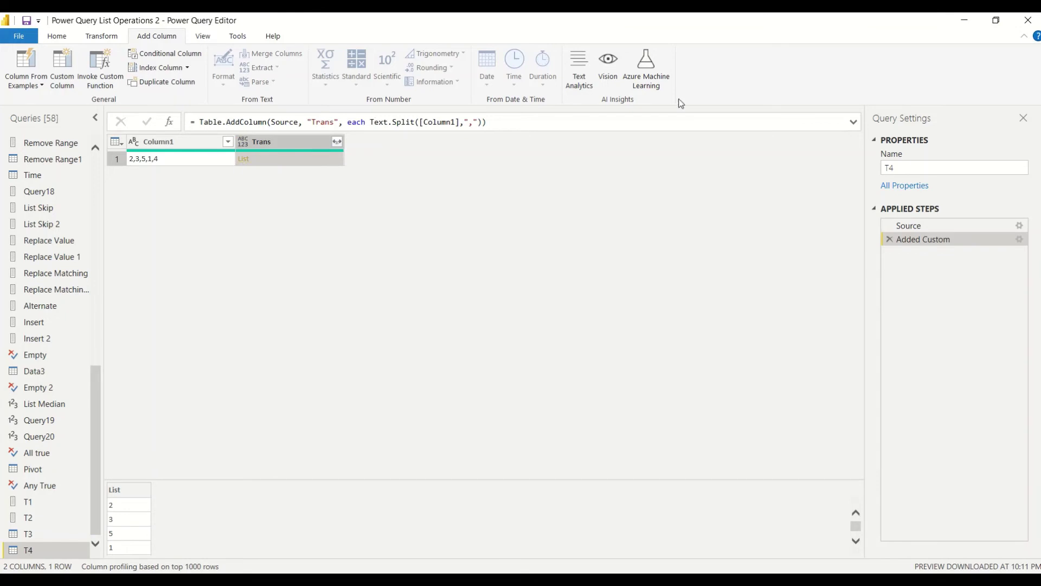
# Edit T4's entered data to 2,3,5,1,10,4 by inserting 10.
pyautogui.doubleClick(918, 224)
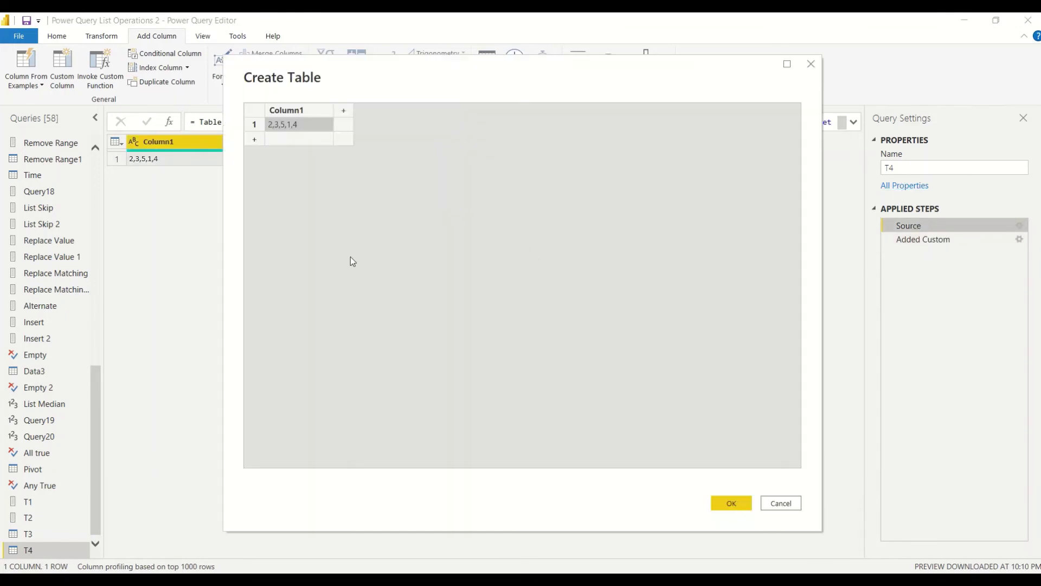
pyautogui.click(292, 130)
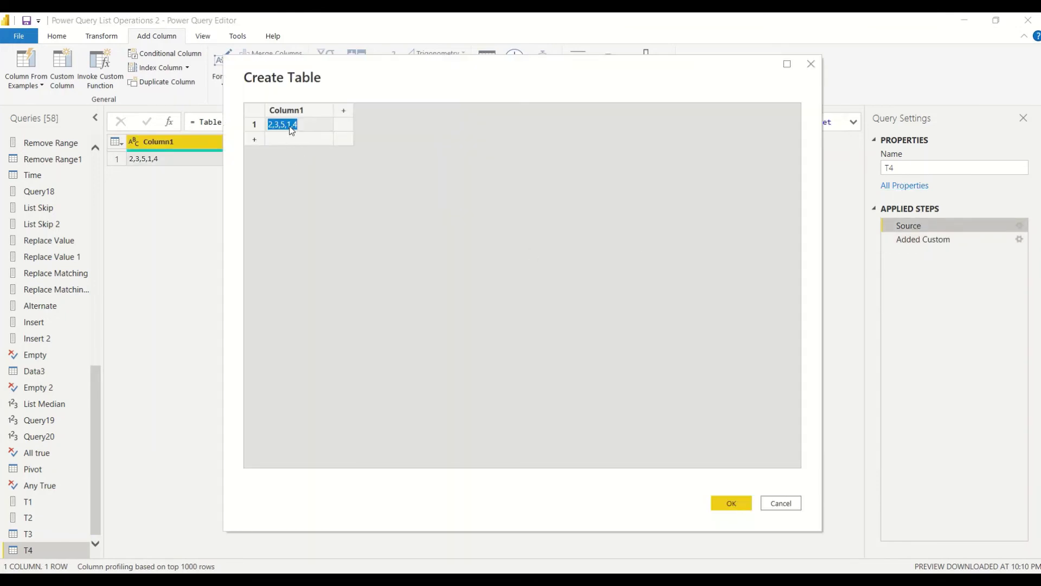
pyautogui.click(292, 130)
pyautogui.write('10,')
pyautogui.click(727, 503)
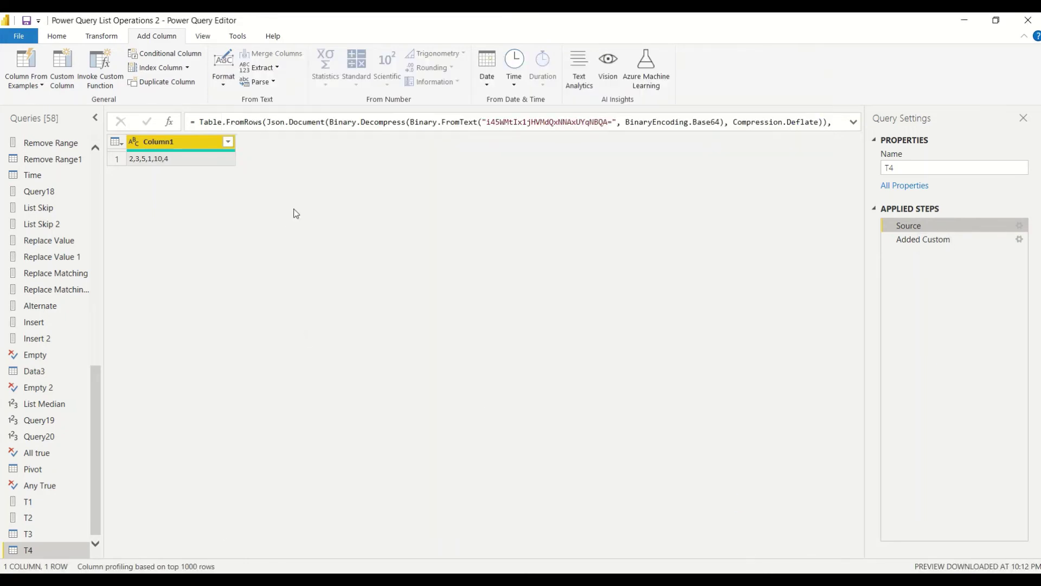
# Preview the Trans list and enlarge the pane to show all six values.
pyautogui.click(913, 241)
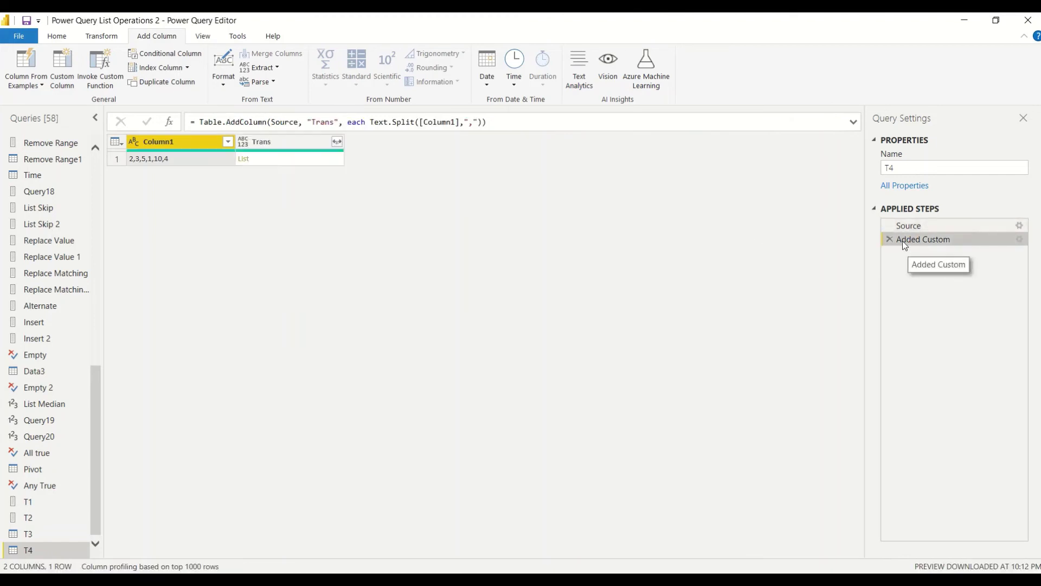
pyautogui.click(291, 161)
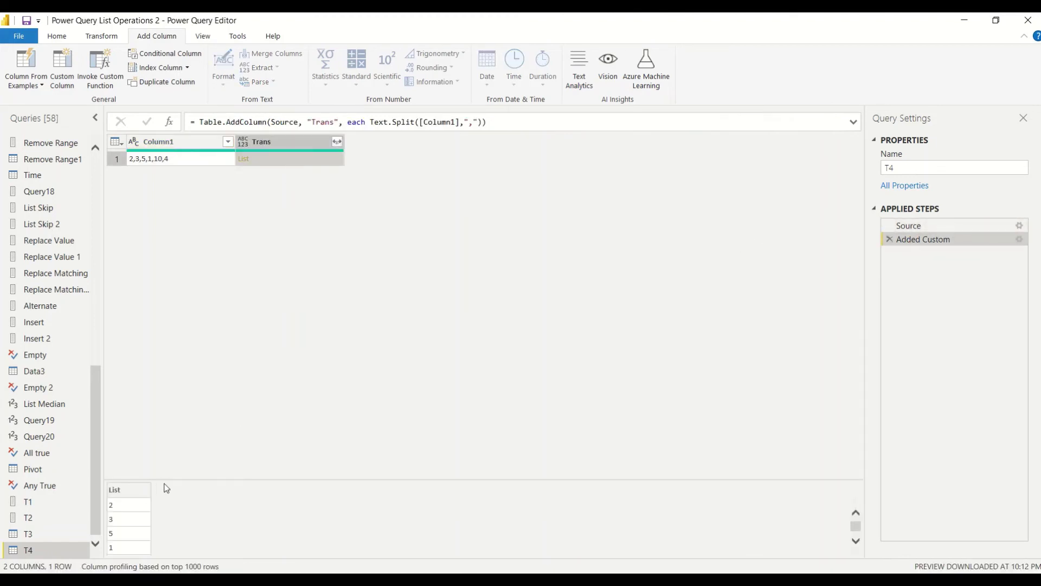
pyautogui.moveTo(165, 479); pyautogui.dragTo(166, 453)
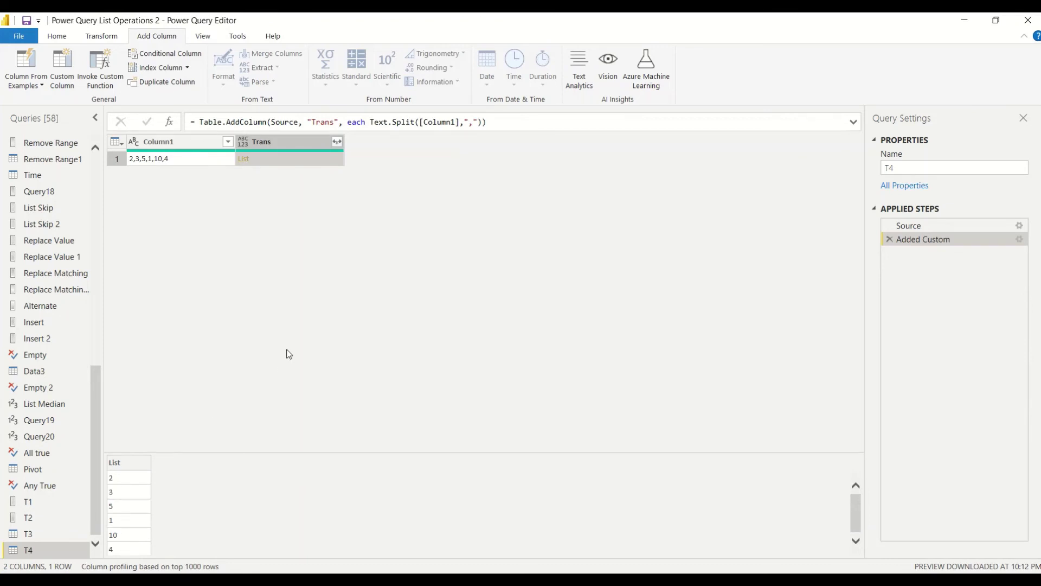
# Wrap Trans's Text.Split in List.Sort and preview the text-sorted list 1, 10, 2, 3, 4, 5.
pyautogui.doubleClick(930, 245)
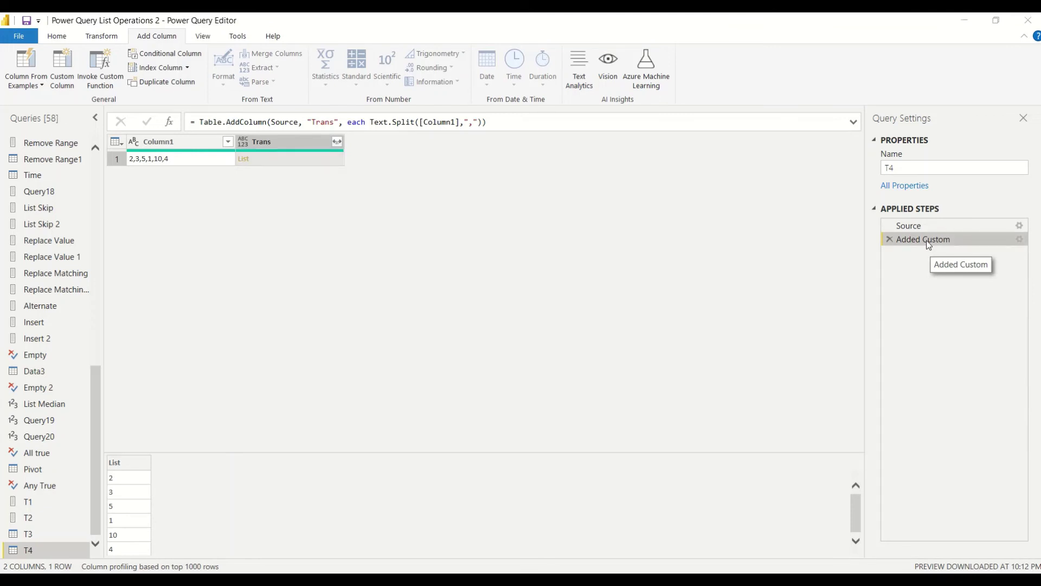
pyautogui.click(319, 256)
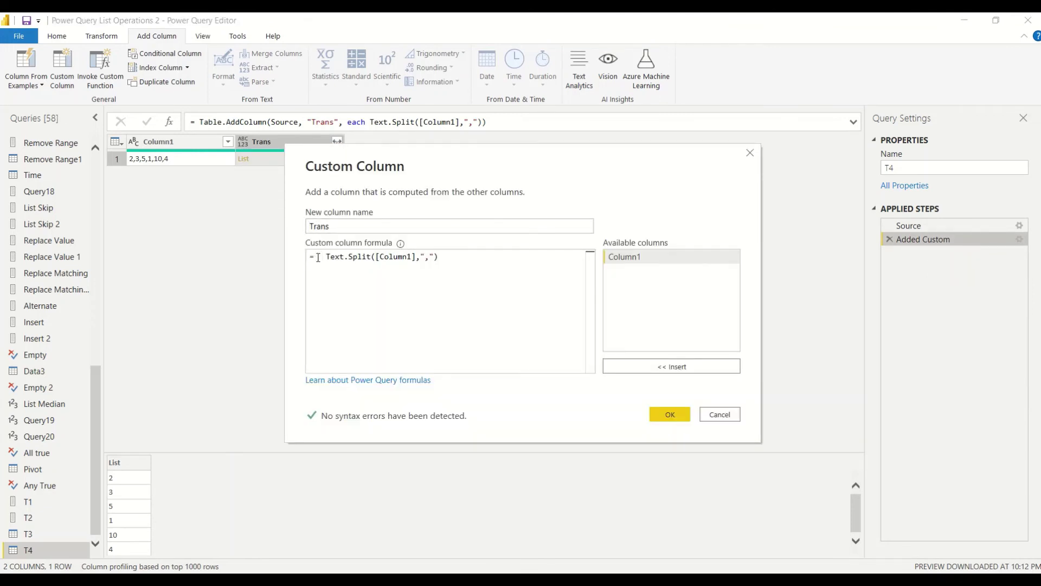
pyautogui.write('Lis')
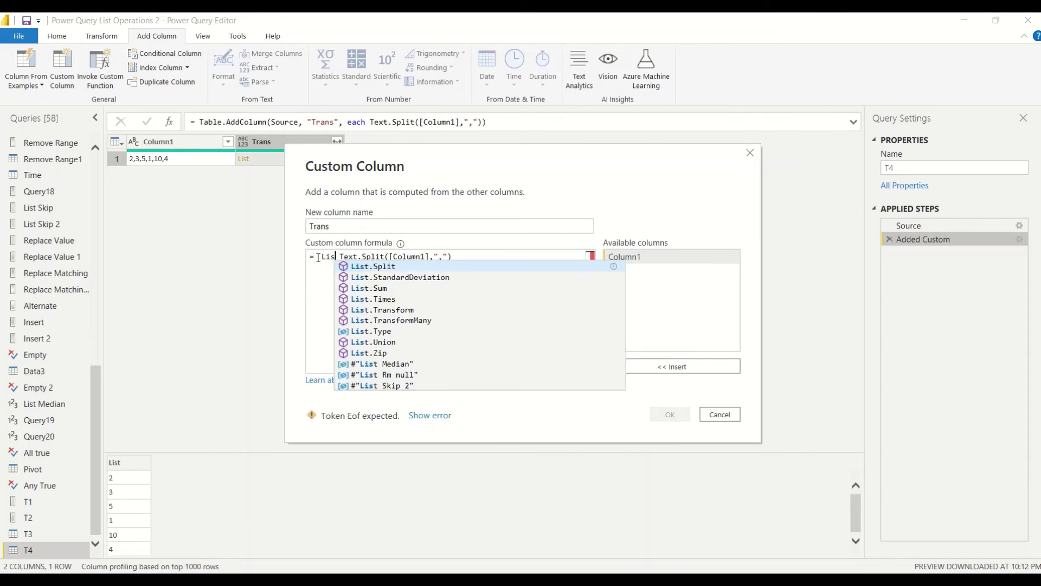
pyautogui.write('t.')
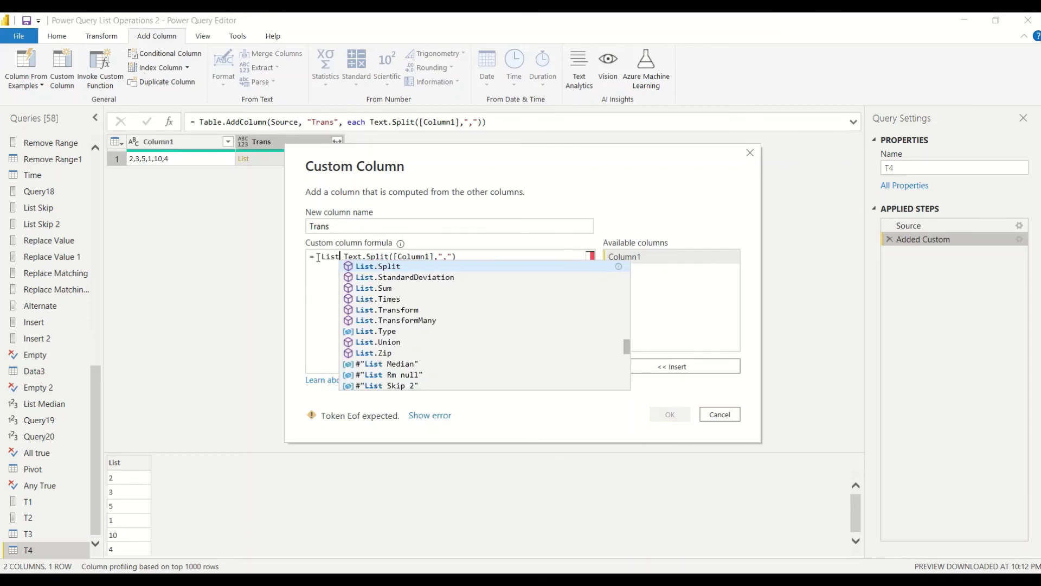
pyautogui.write('Sort')
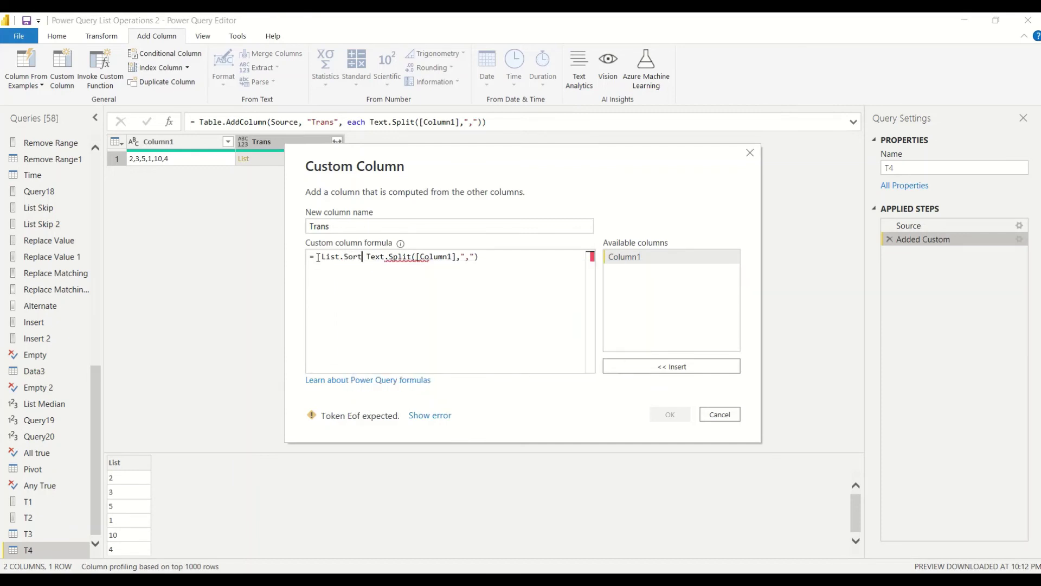
pyautogui.write('(')
pyautogui.click(500, 258)
pyautogui.write(')')
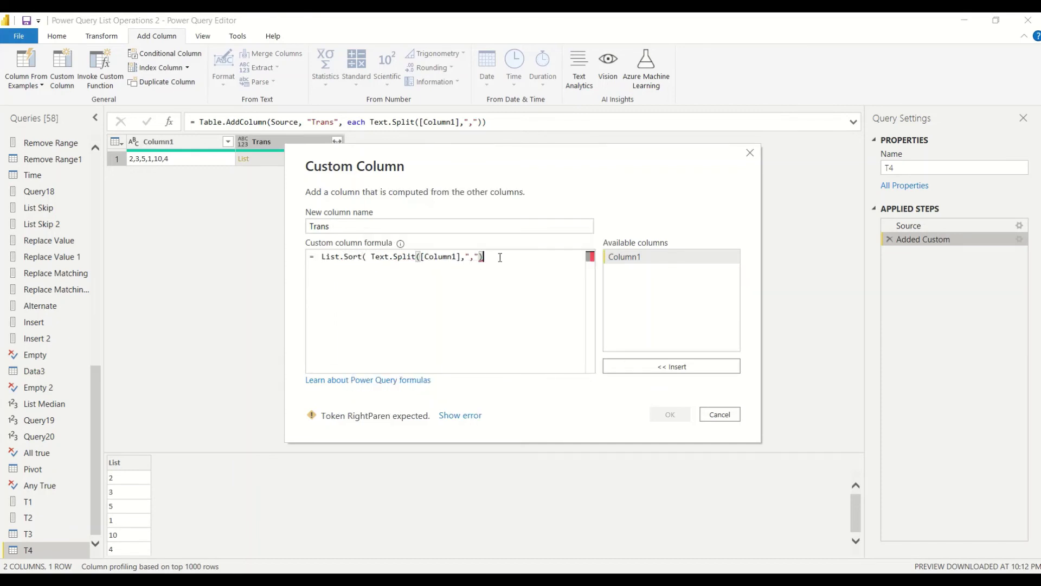
pyautogui.write(')')
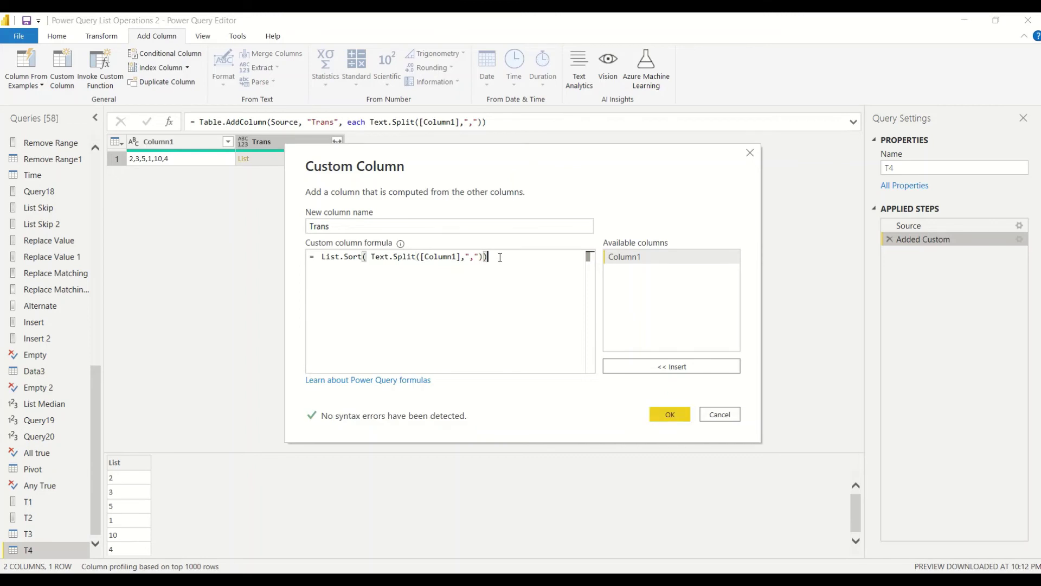
pyautogui.click(669, 414)
pyautogui.click(281, 162)
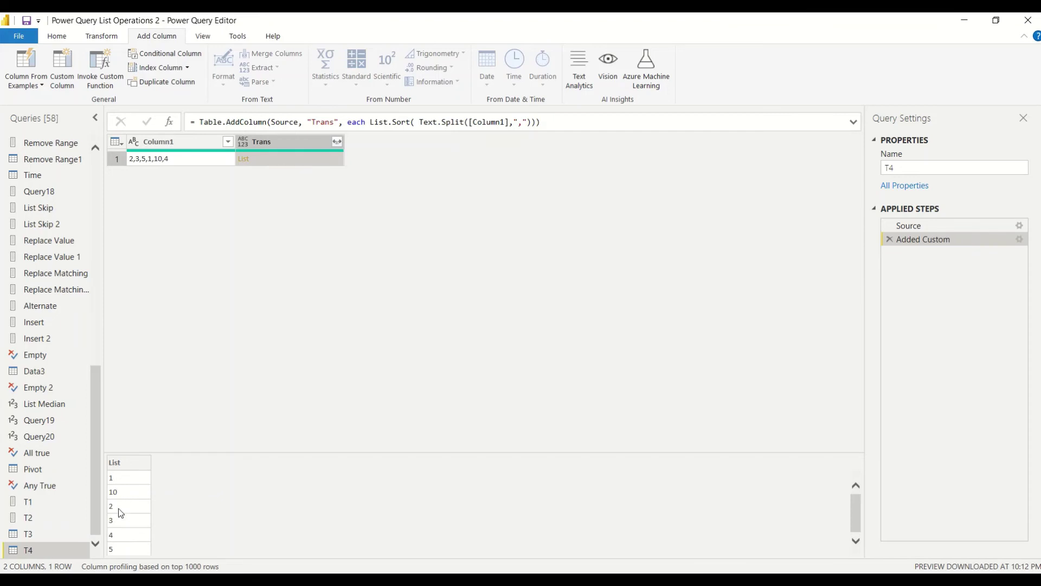
# Wrap Text.Split in List.Transform with each Number.FromText(_) inside the Added Custom formula.
pyautogui.click(925, 240)
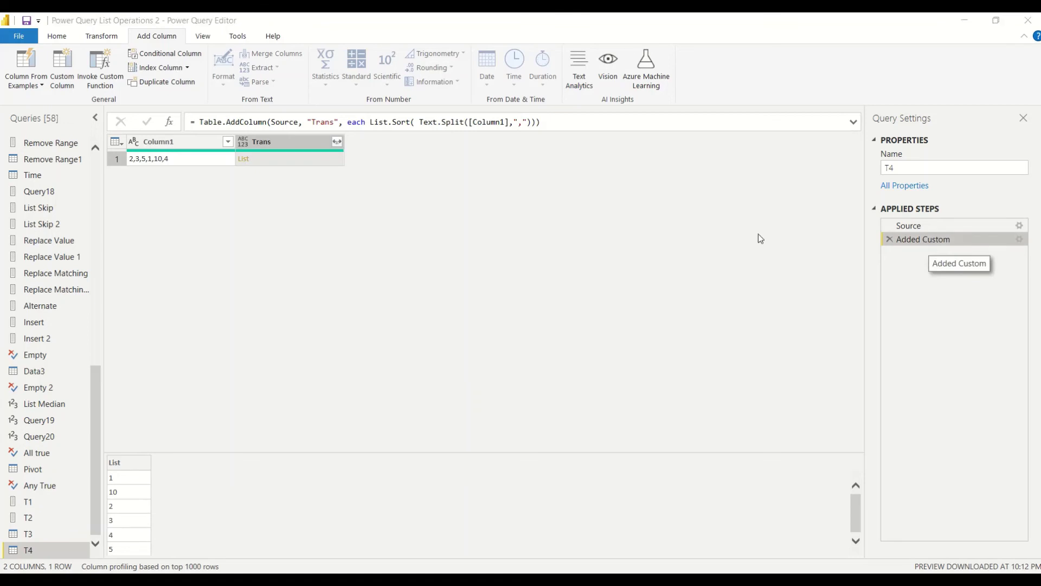
pyautogui.click(319, 258)
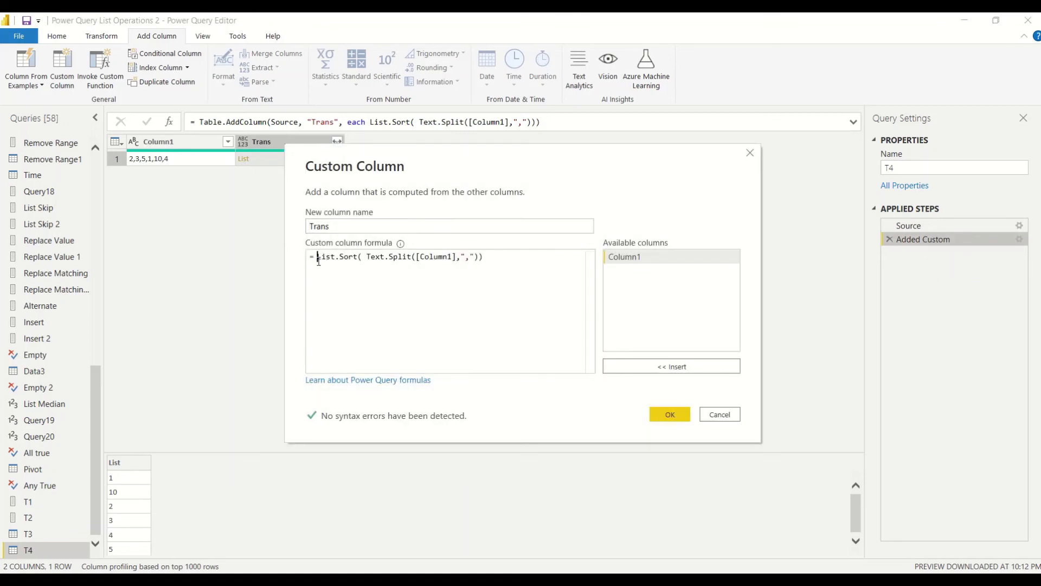
pyautogui.press('Left')
pyautogui.write('List')
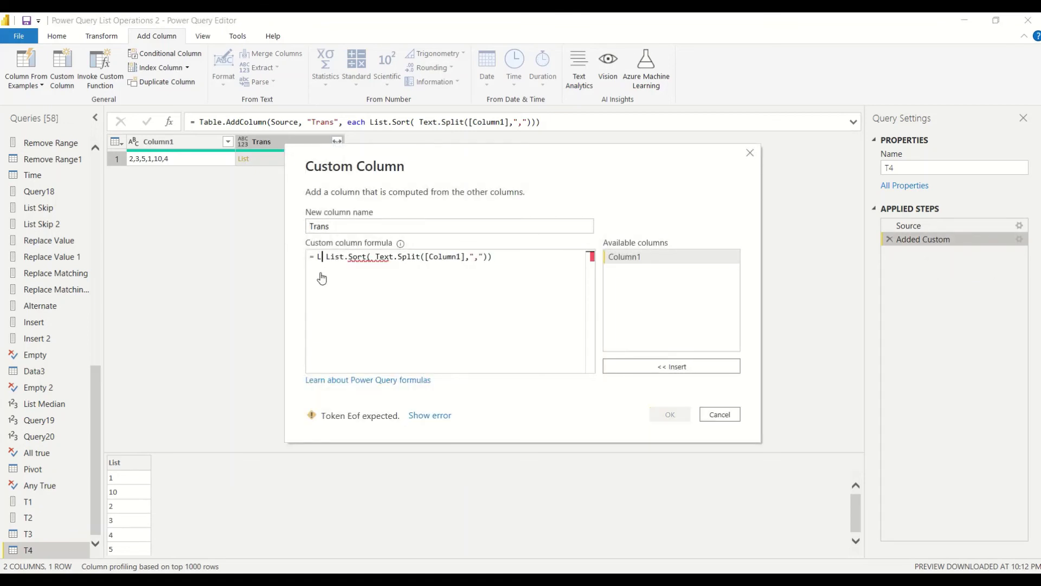
pyautogui.write('.')
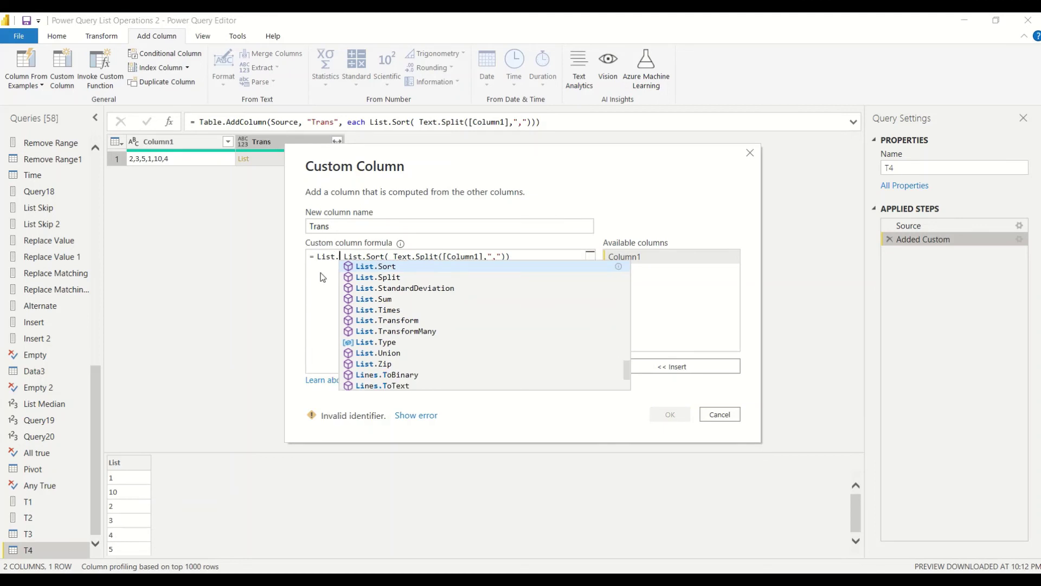
pyautogui.press('Down')
pyautogui.press('Down')
pyautogui.press('Down')
pyautogui.press('Down')
pyautogui.press('Down')
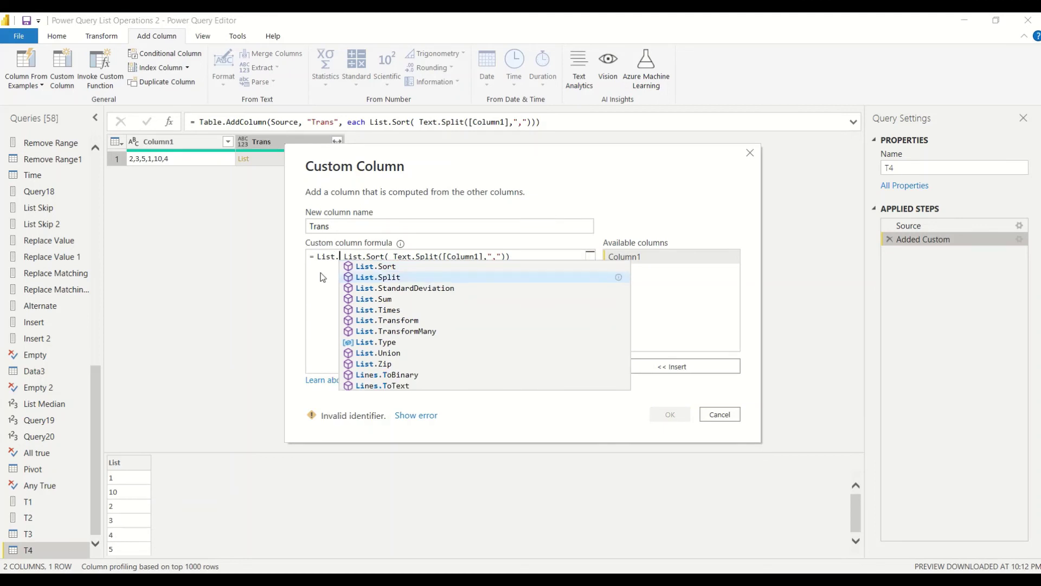
pyautogui.press('Tab')
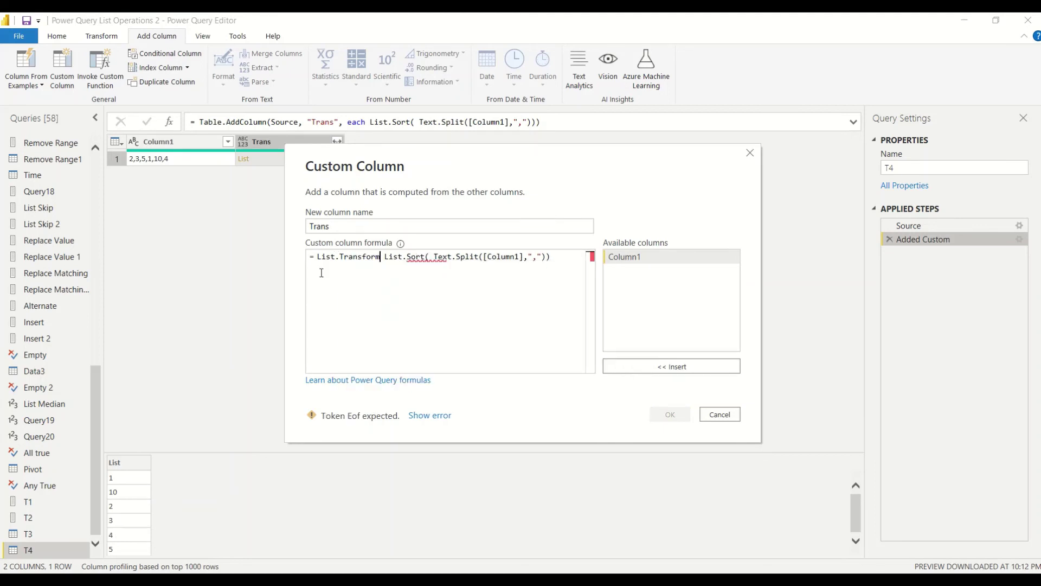
pyautogui.write('(')
pyautogui.click(565, 262)
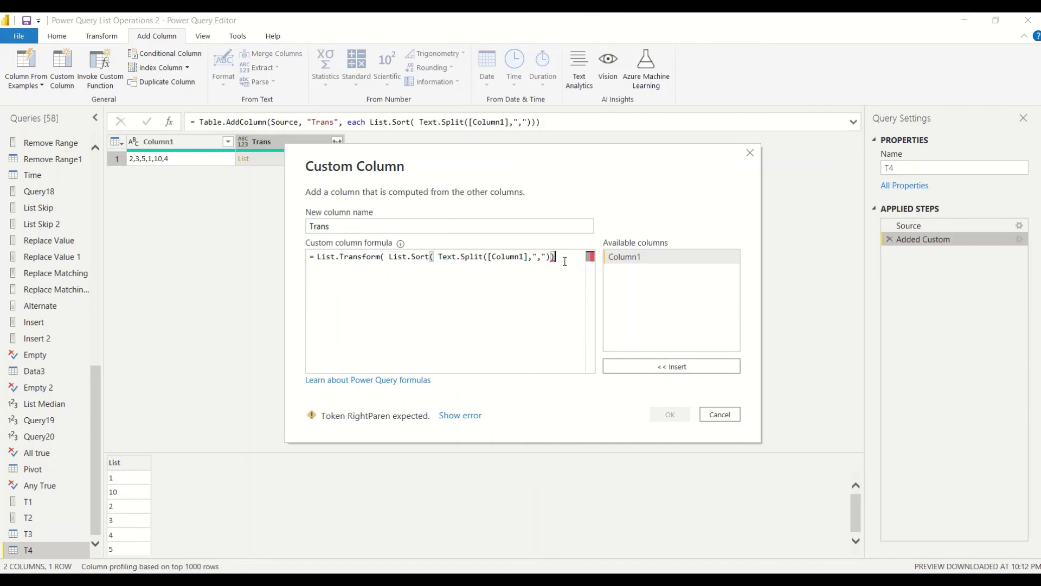
pyautogui.write(', eac')
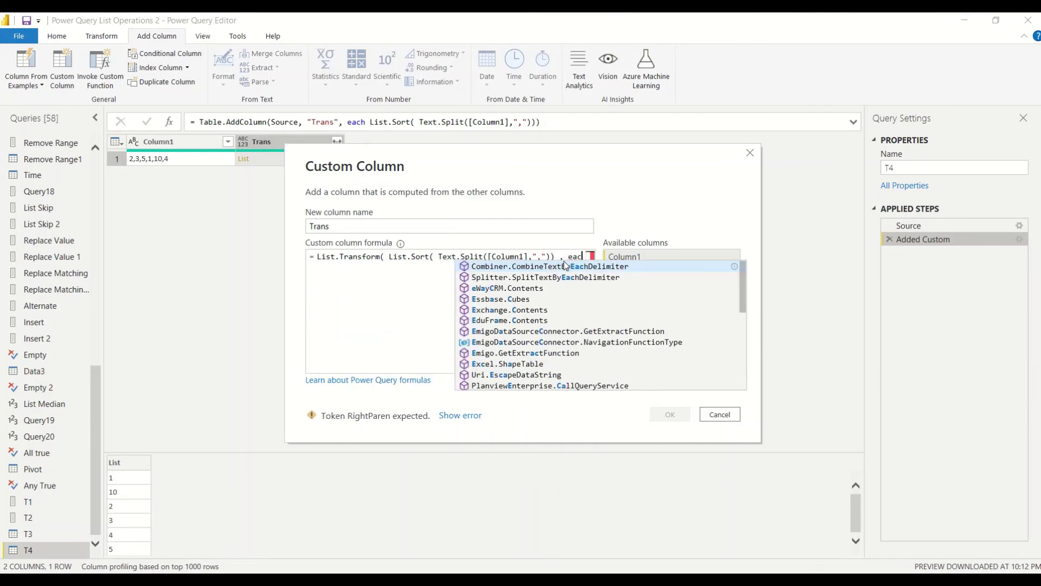
pyautogui.write('h')
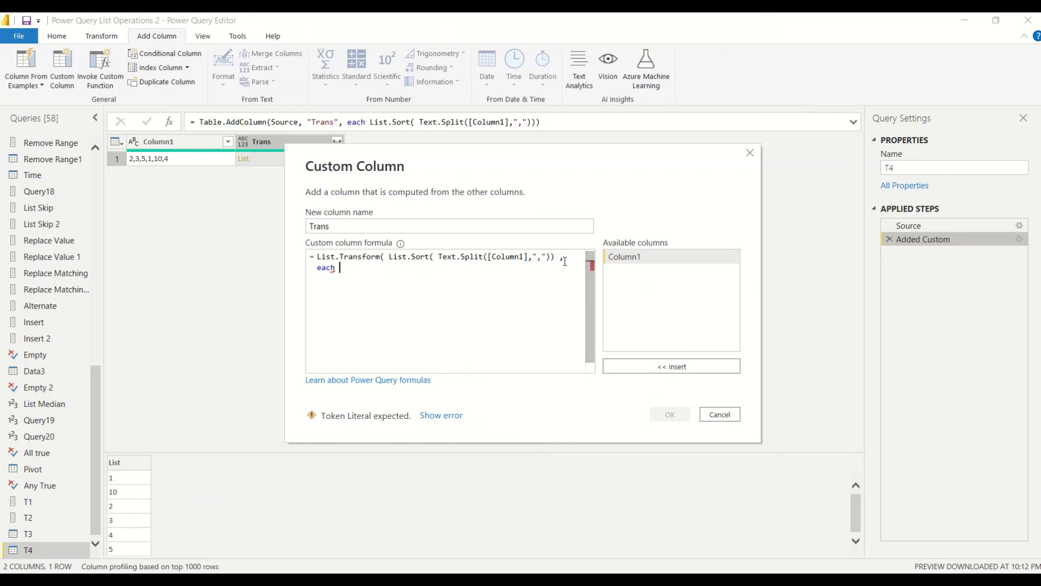
pyautogui.write(' Numbe')
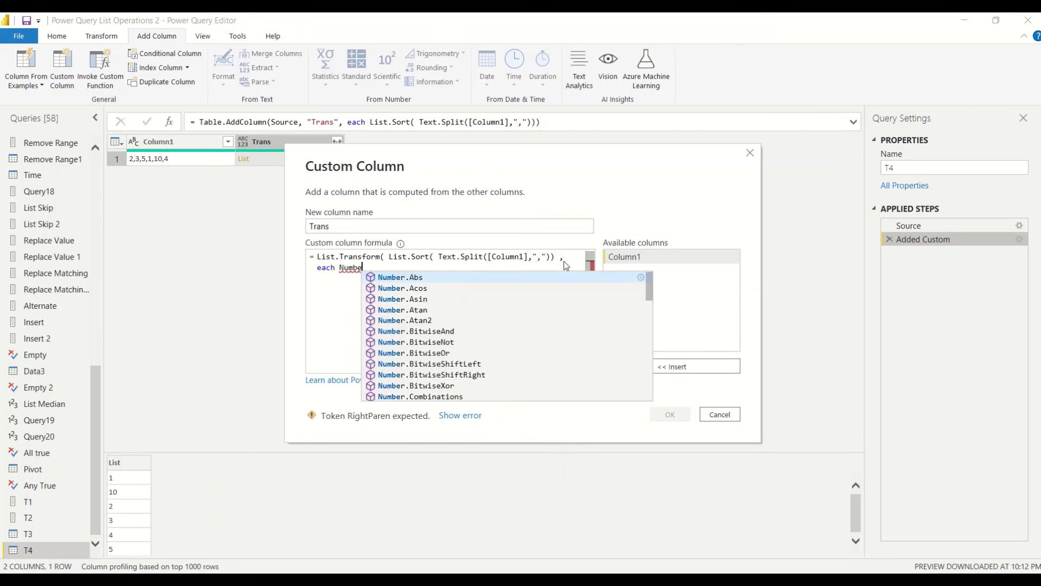
pyautogui.write('r.from')
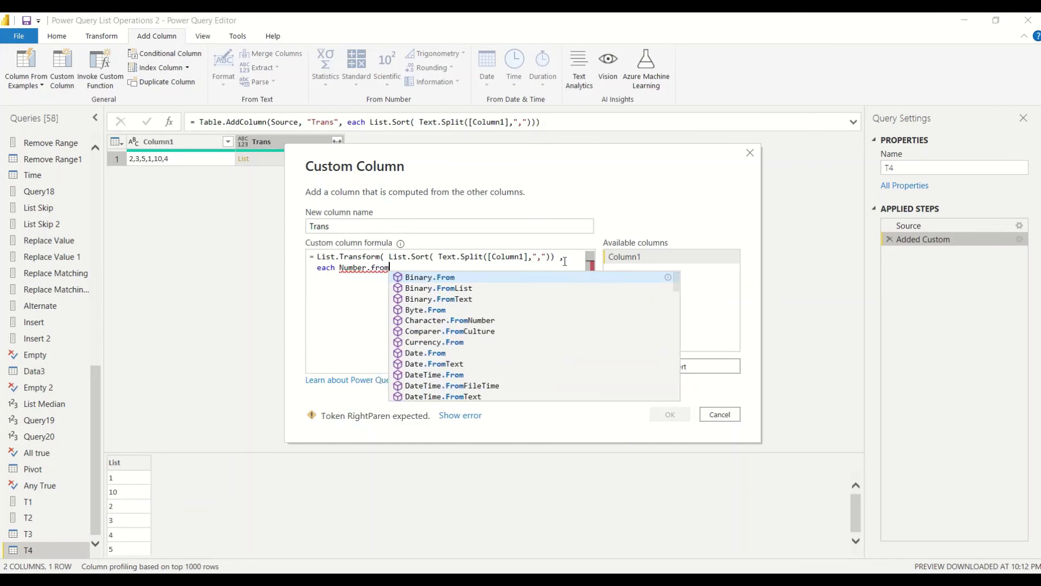
pyautogui.press('BackSpace')
pyautogui.press('BackSpace')
pyautogui.write('FromText')
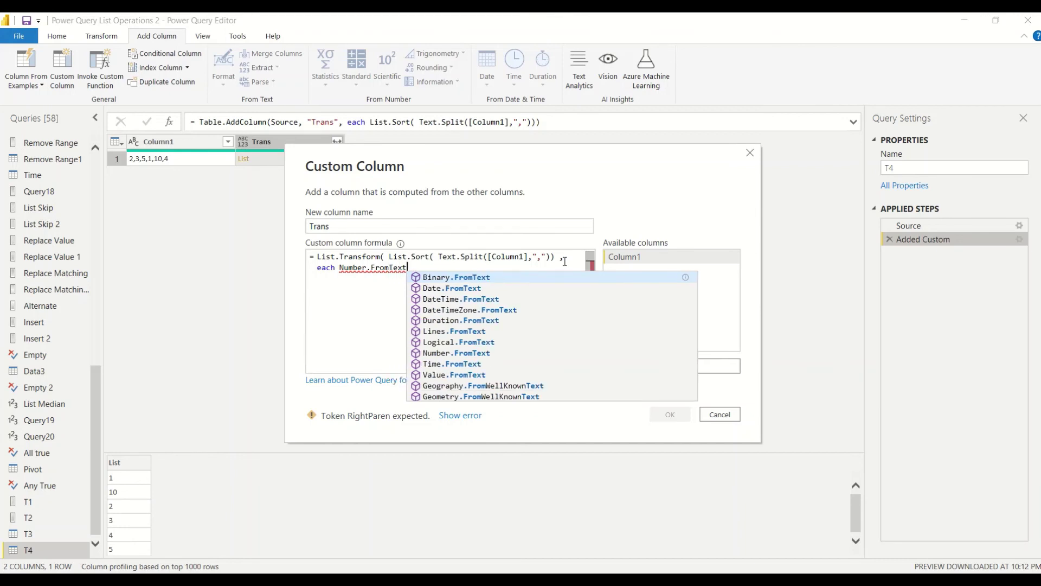
pyautogui.write('(')
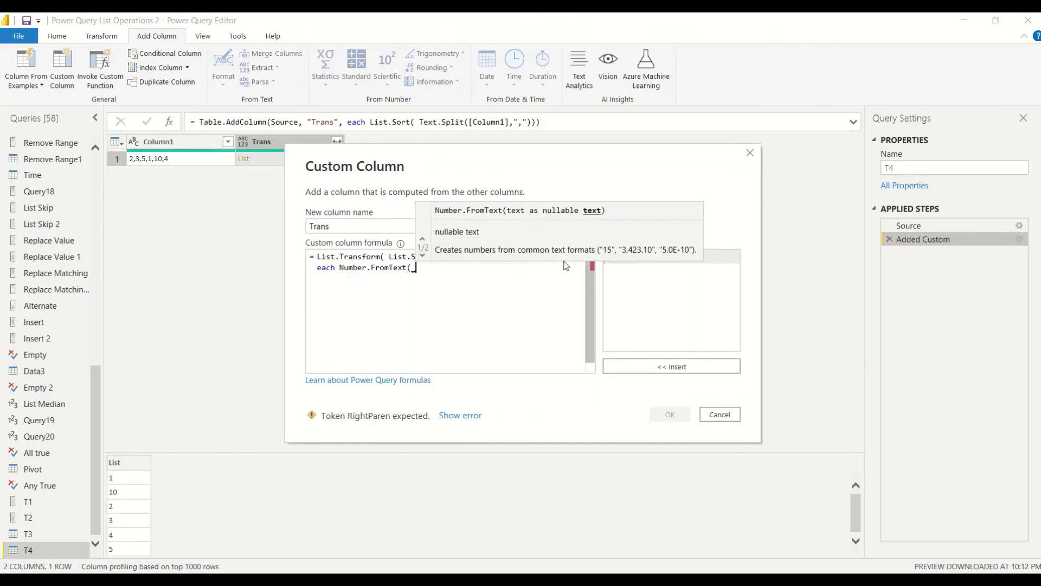
pyautogui.press('Down')
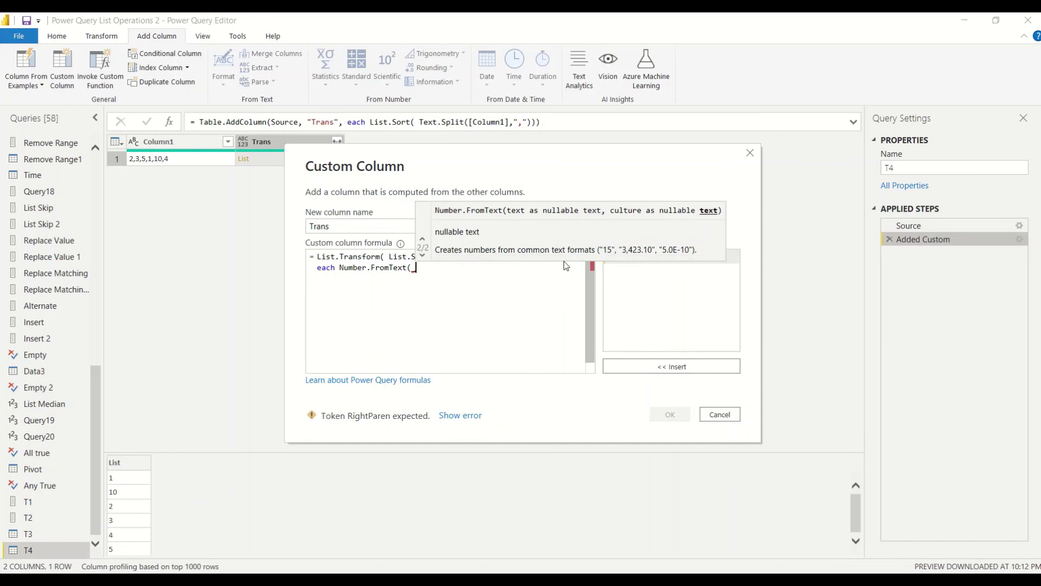
pyautogui.write('_))')
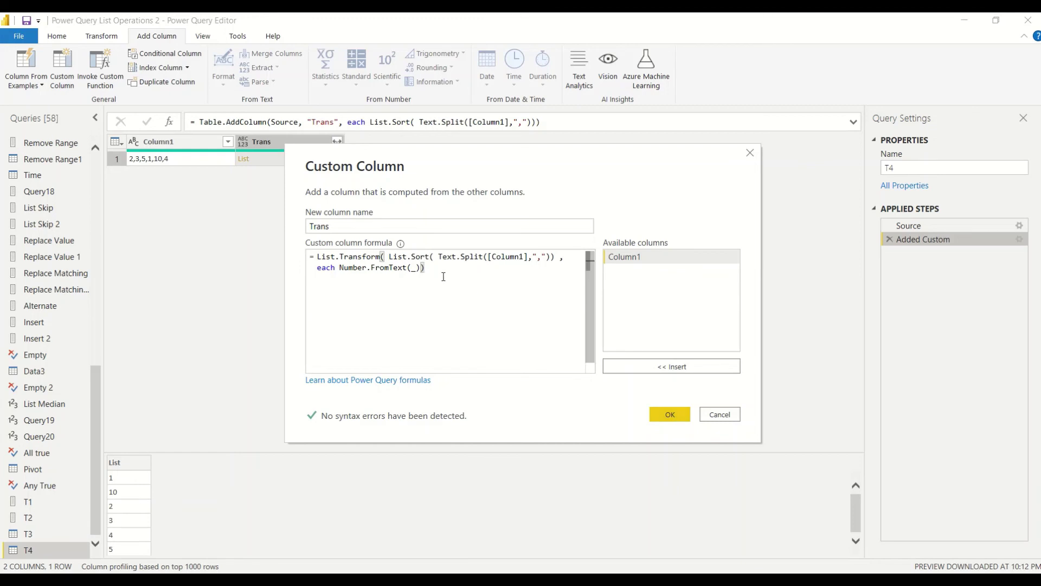
# Keep List.Sort as the outer wrapper, fix the parentheses, and apply the revised formula.
pyautogui.moveTo(439, 258); pyautogui.dragTo(391, 256)
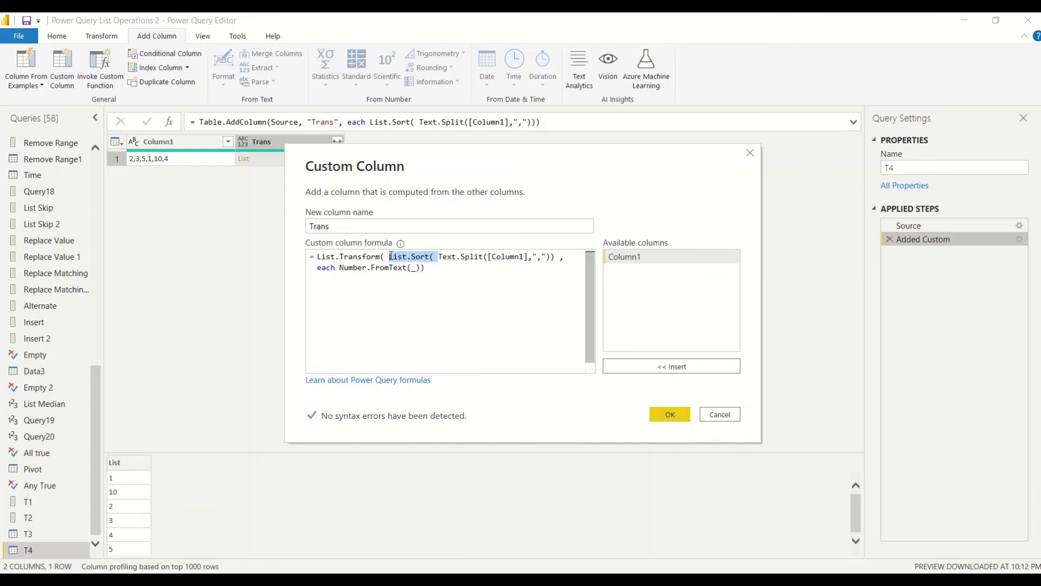
pyautogui.press('BackSpace')
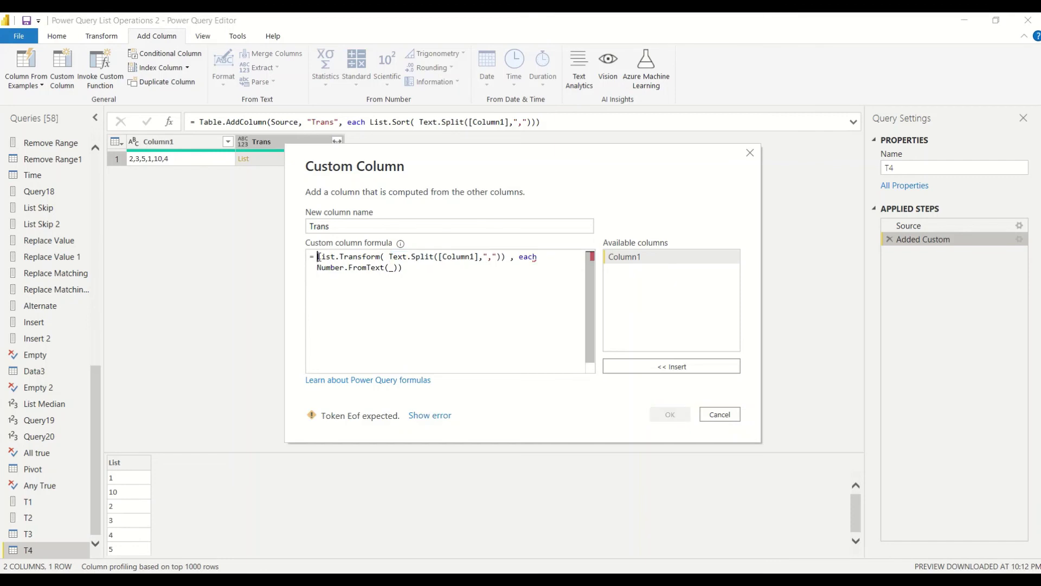
pyautogui.hotkey('ctrl', 'z')
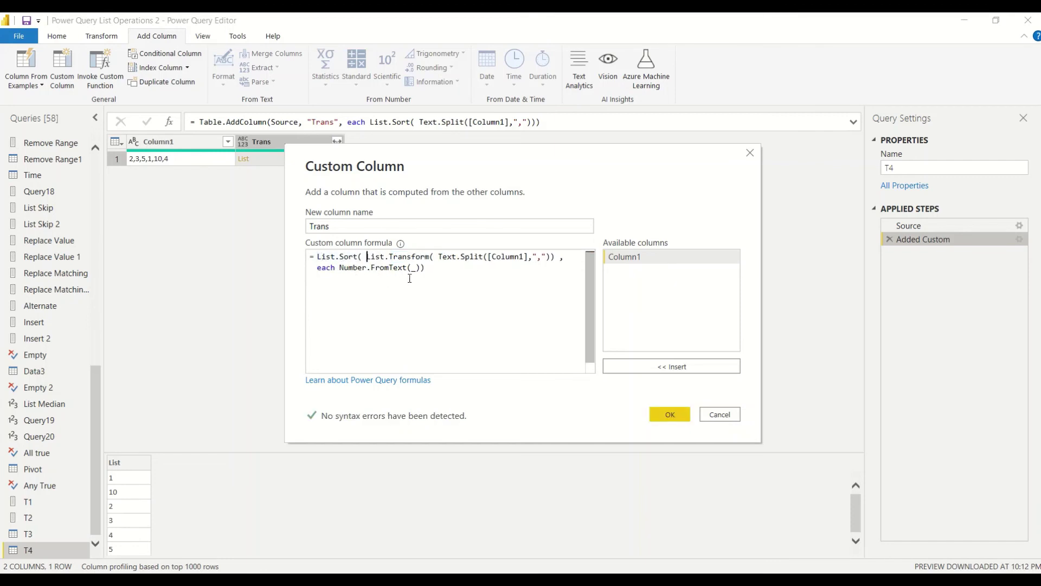
pyautogui.click(554, 256)
pyautogui.press('BackSpace')
pyautogui.click(442, 269)
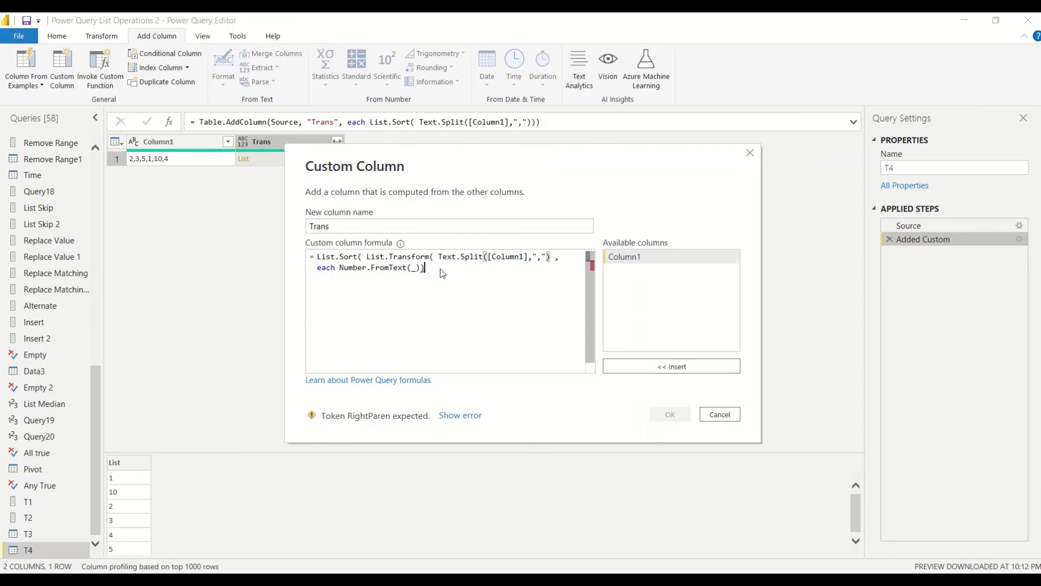
pyautogui.write(')')
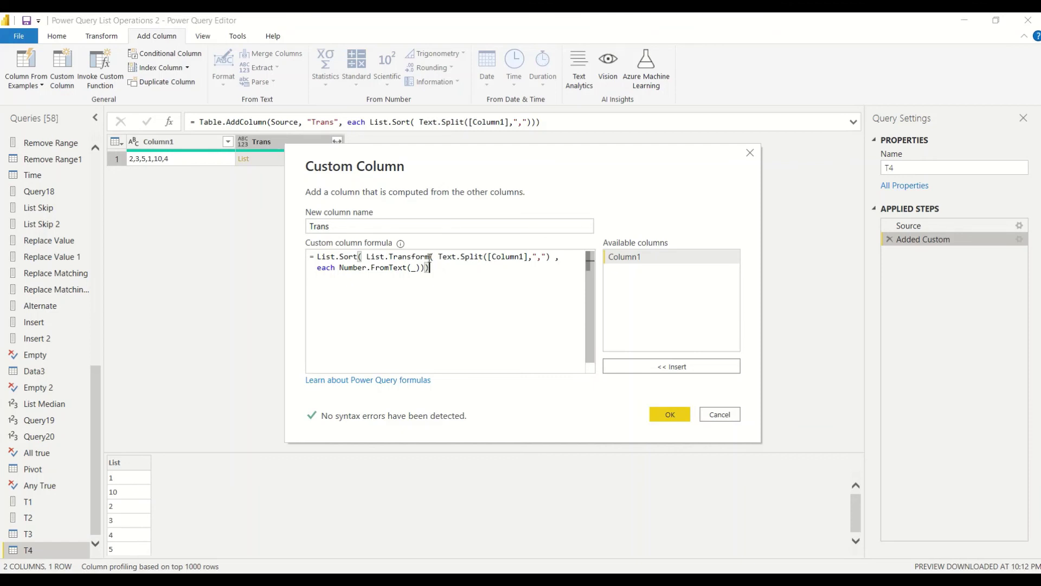
pyautogui.moveTo(429, 256)
pyautogui.click(670, 414)
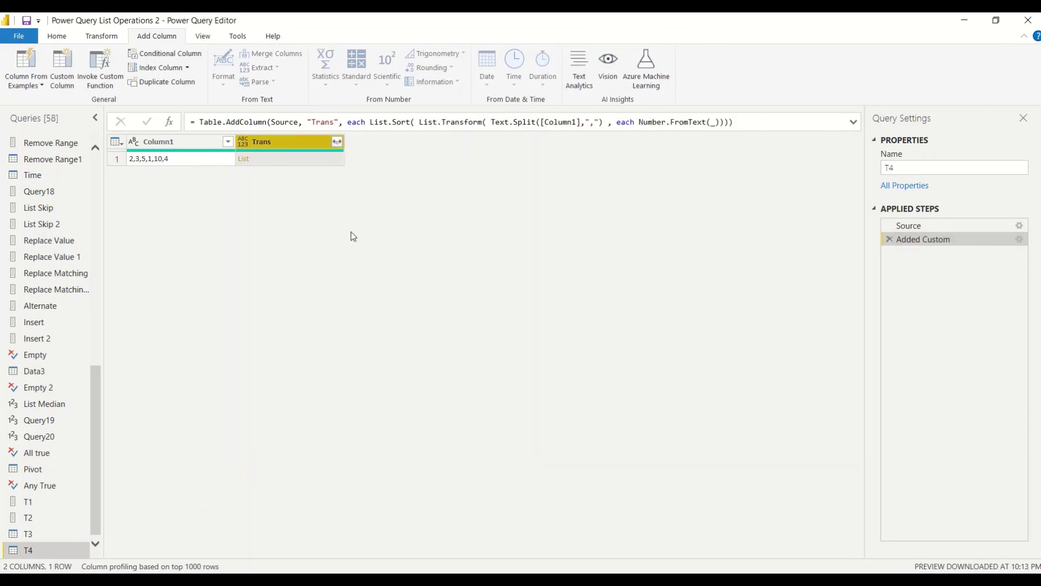
pyautogui.click(279, 164)
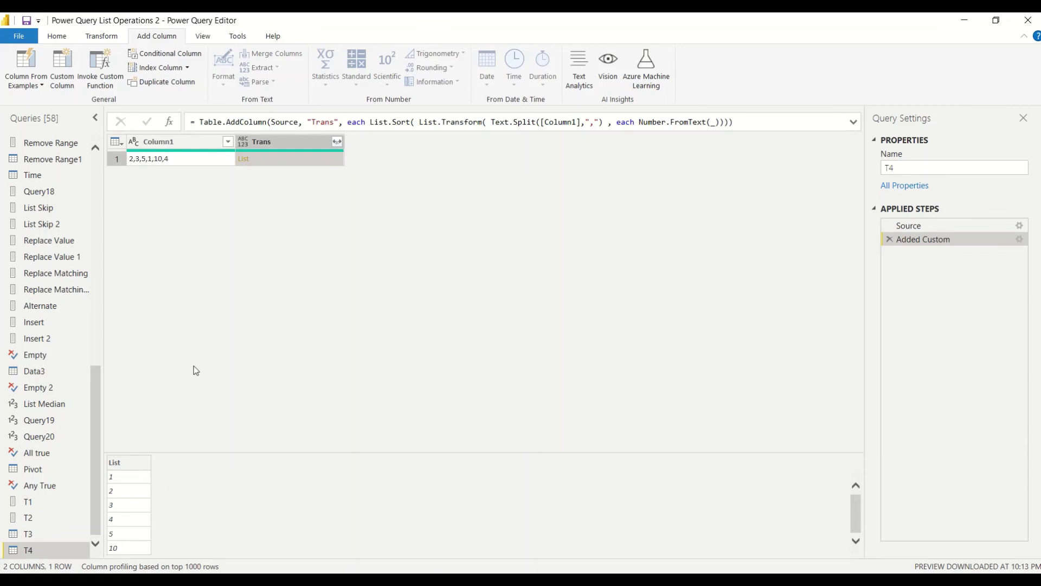
pyautogui.click(69, 85)
pyautogui.click(720, 415)
# Wrap the sorted list in Text.Combine with a "," delimiter, then inspect the resulting Error cell.
pyautogui.doubleClick(920, 243)
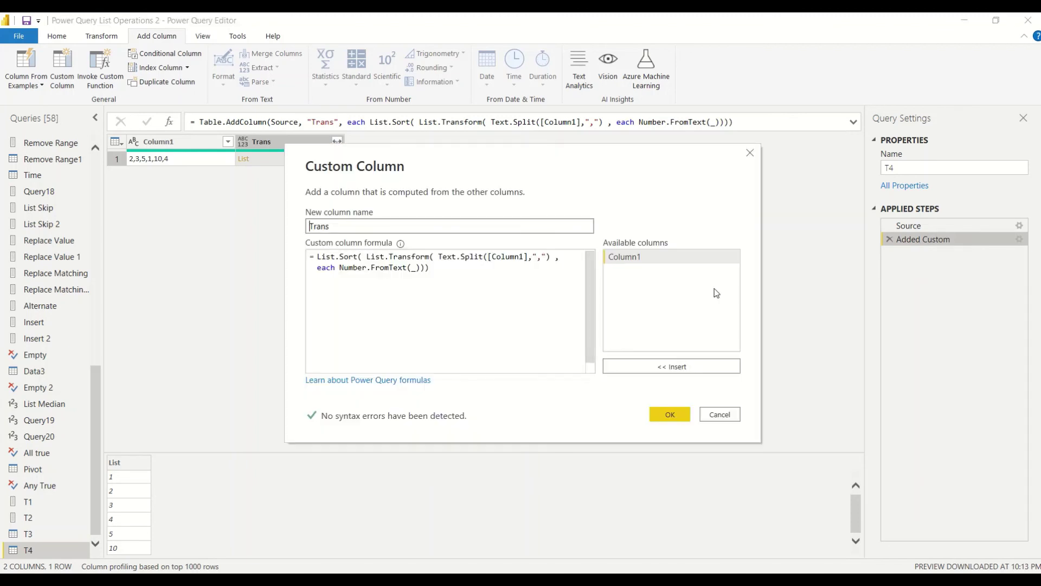
pyautogui.click(320, 257)
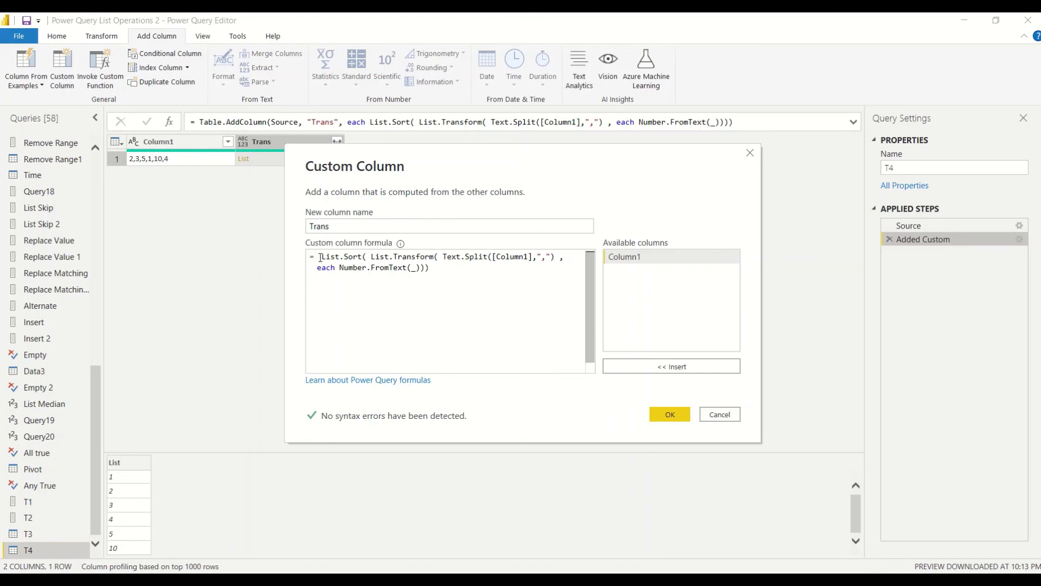
pyautogui.write('Text.Combine')
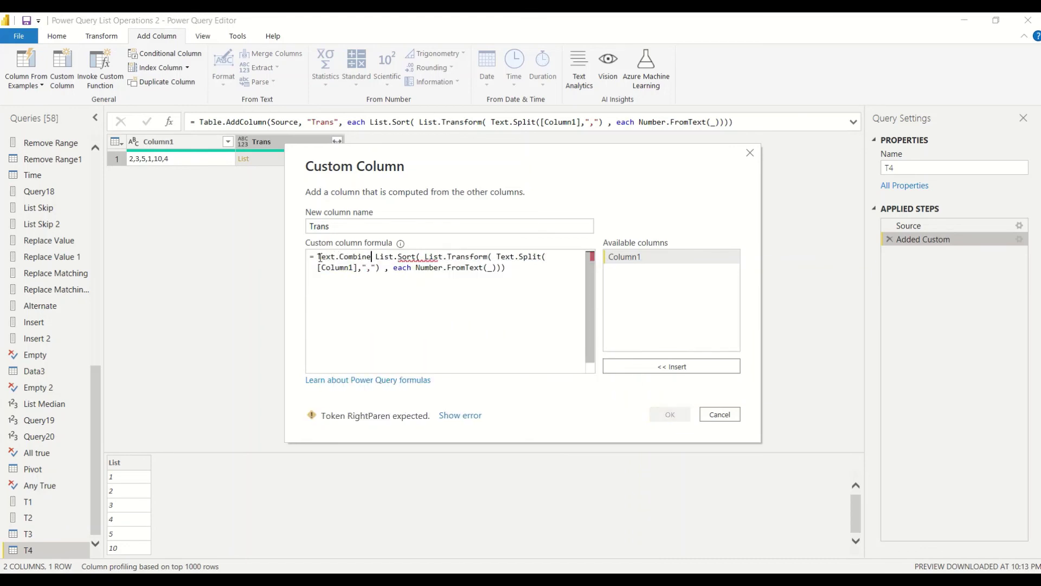
pyautogui.write('(')
pyautogui.click(548, 270)
pyautogui.write(')')
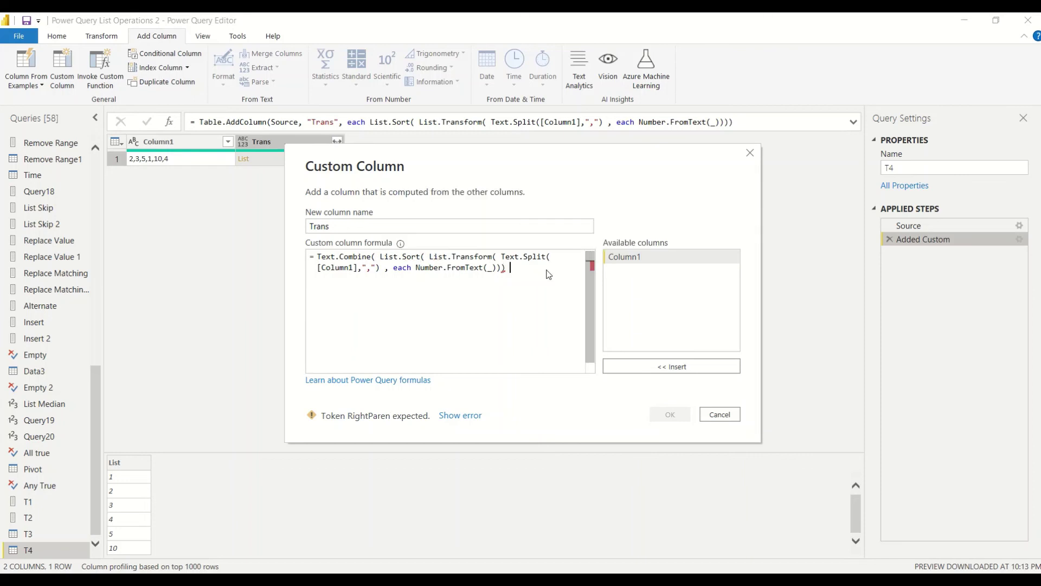
pyautogui.write(' , ",")')
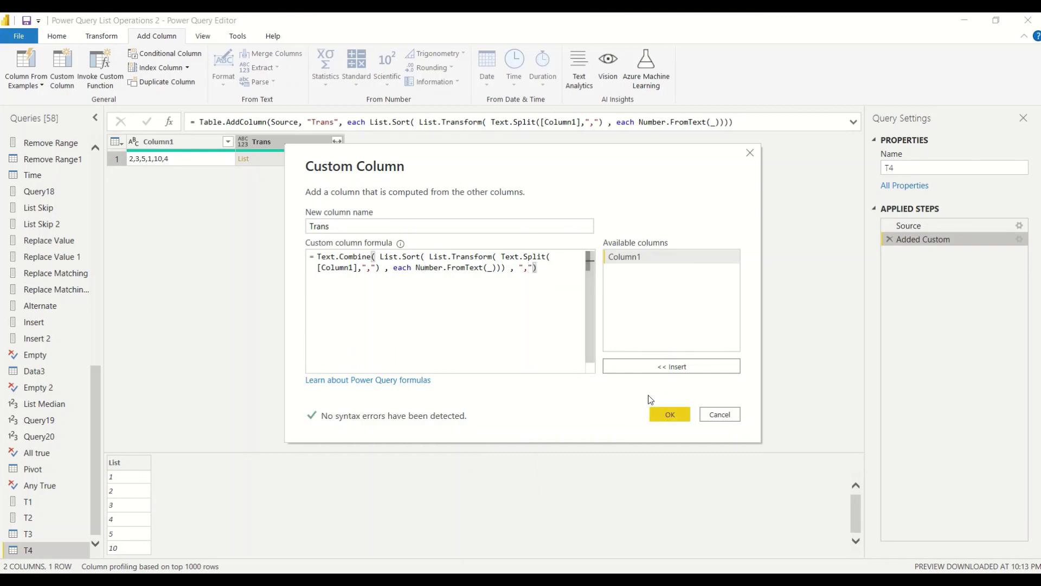
pyautogui.click(669, 415)
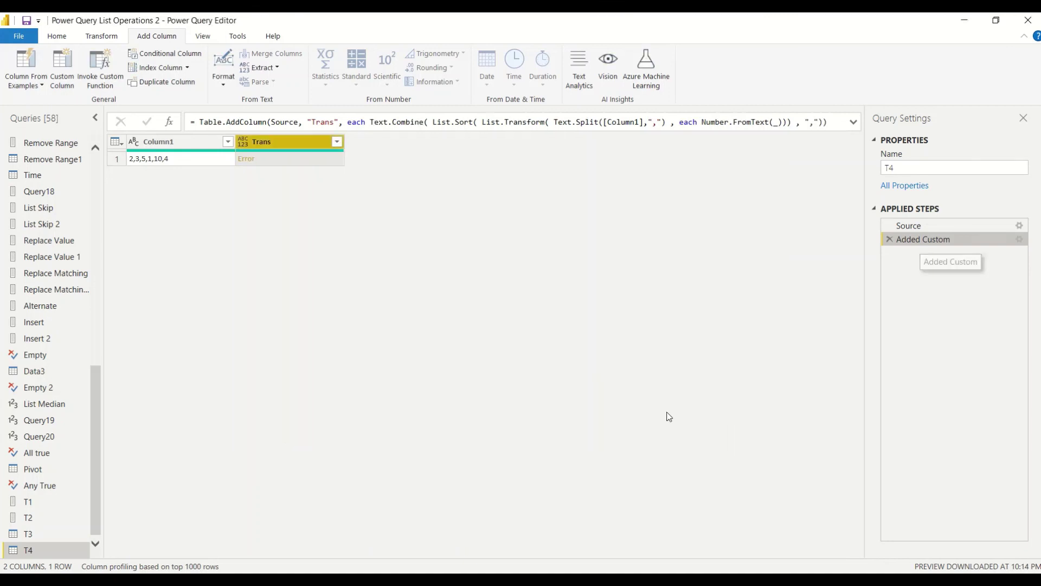
pyautogui.click(281, 163)
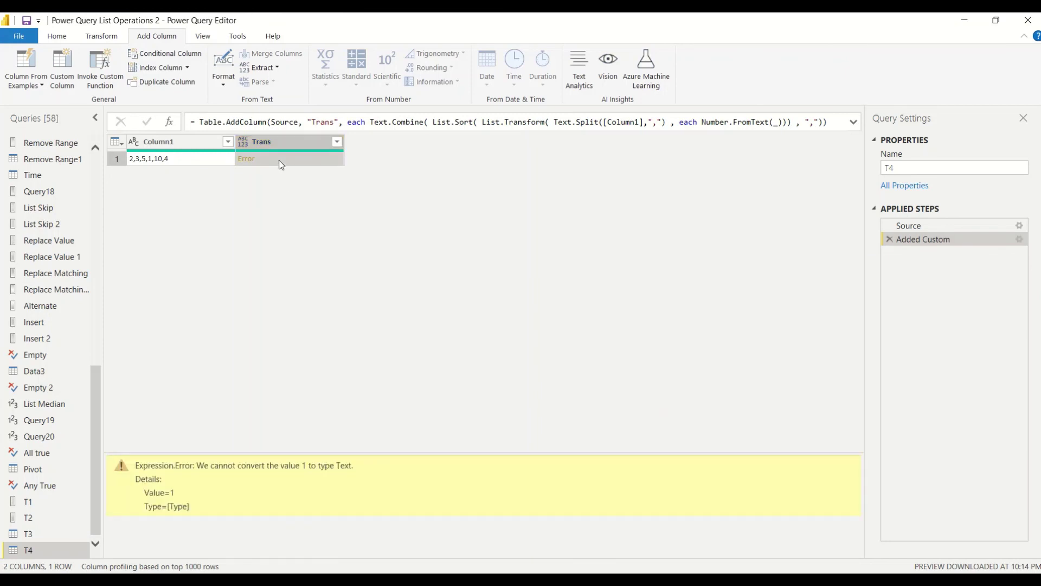
# Put List.Transform(..., each Number.ToTex(_)) around List.Sort, add the "," delimiter, and apply.
pyautogui.doubleClick(930, 240)
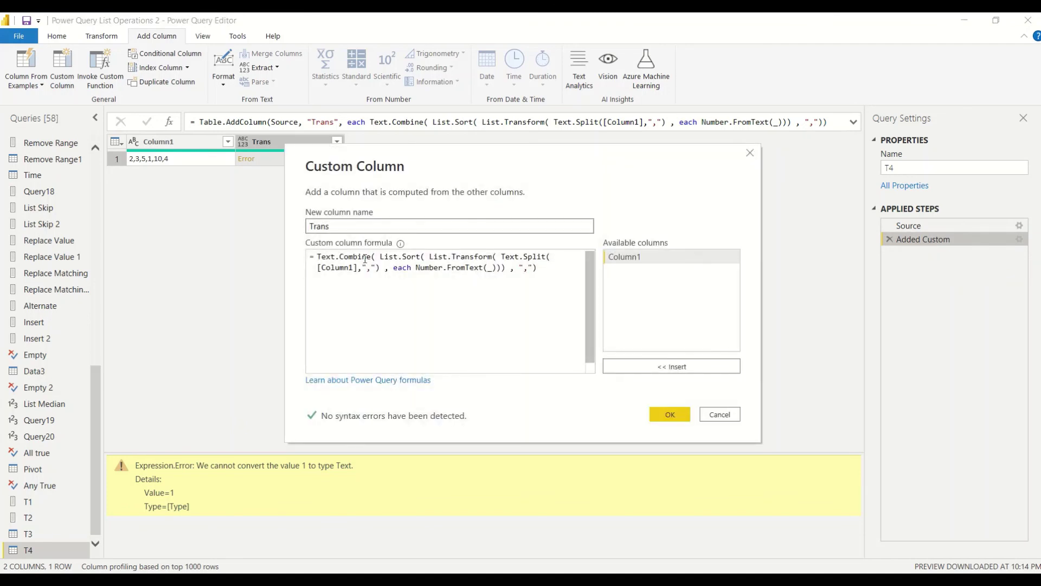
pyautogui.moveTo(428, 257); pyautogui.dragTo(499, 256)
pyautogui.hotkey('ctrl', 'c')
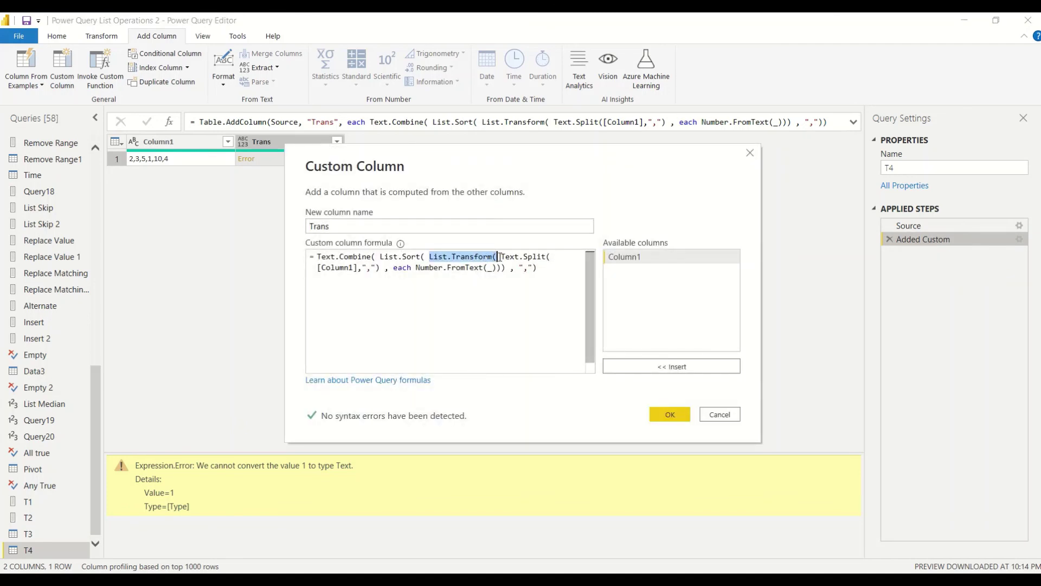
pyautogui.click(376, 256)
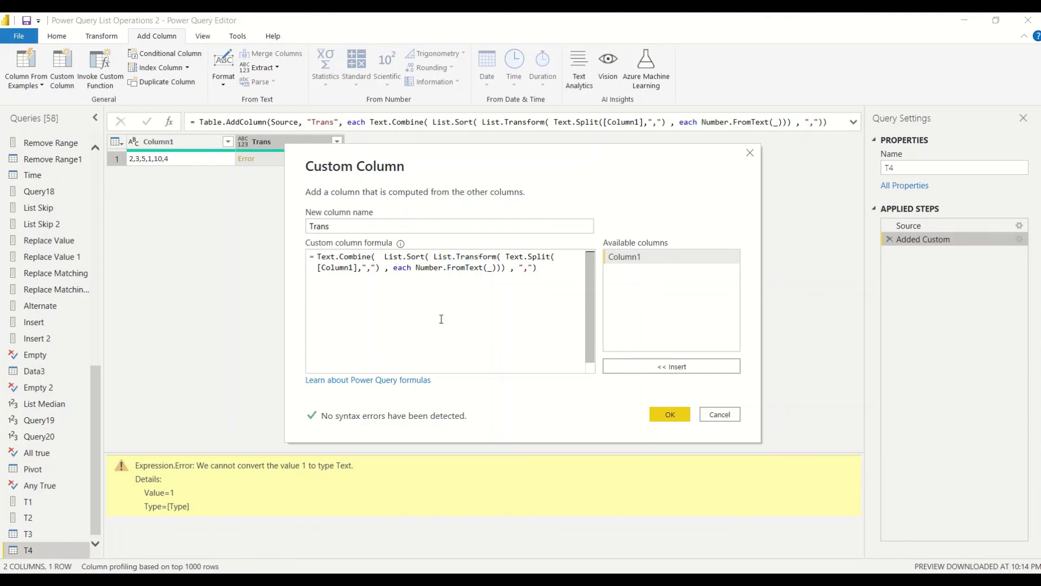
pyautogui.hotkey('ctrl', 'v')
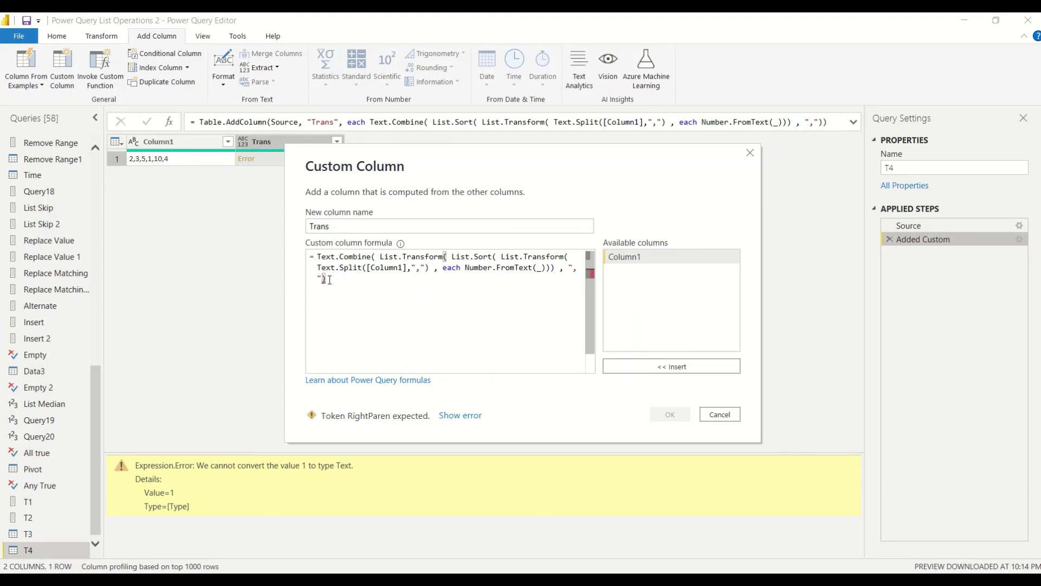
pyautogui.press('BackSpace')
pyautogui.press('BackSpace')
pyautogui.press('BackSpace')
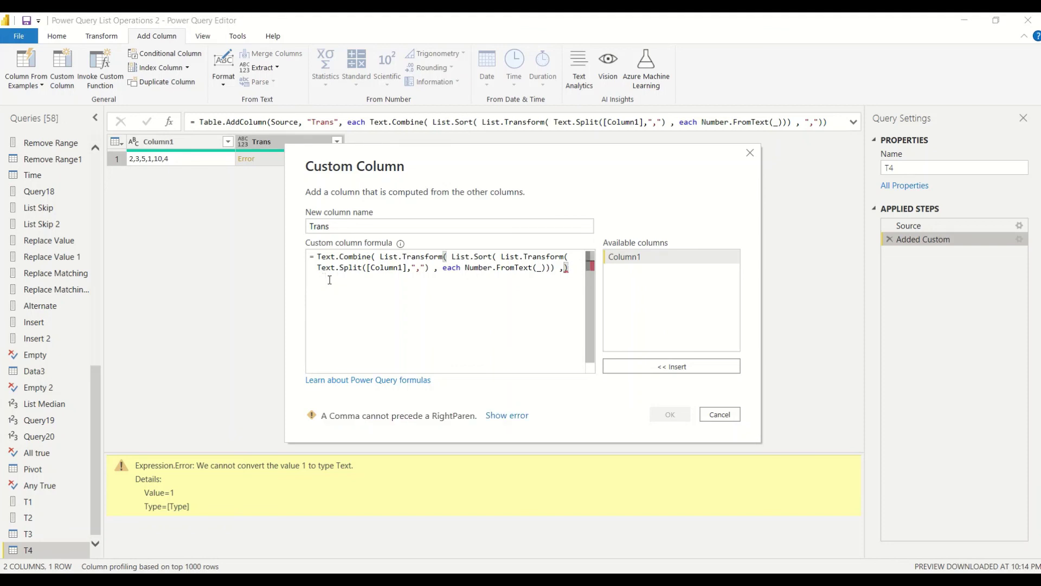
pyautogui.write('e')
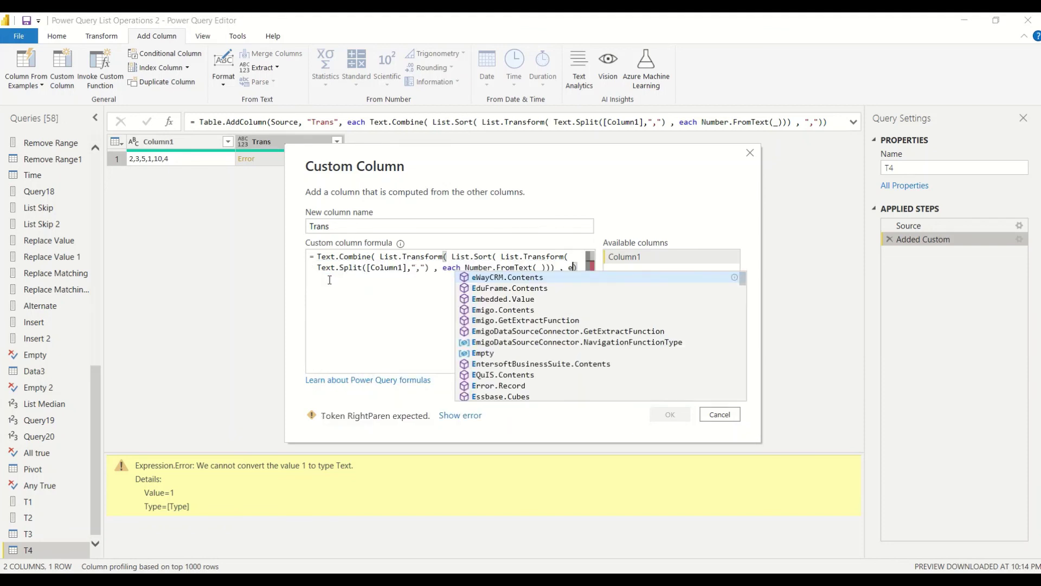
pyautogui.write('ach N')
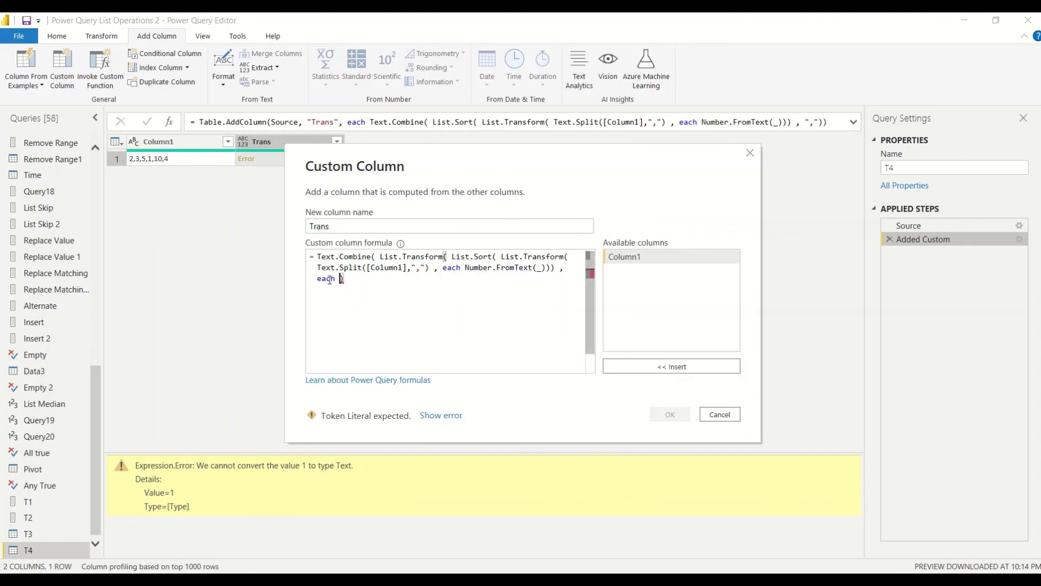
pyautogui.write('umber.T')
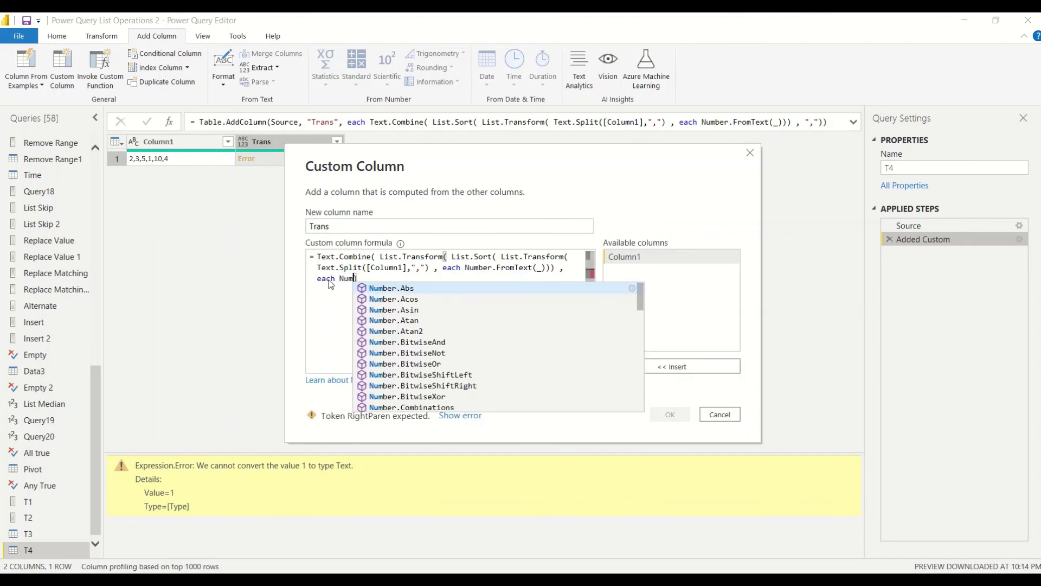
pyautogui.write('oTex')
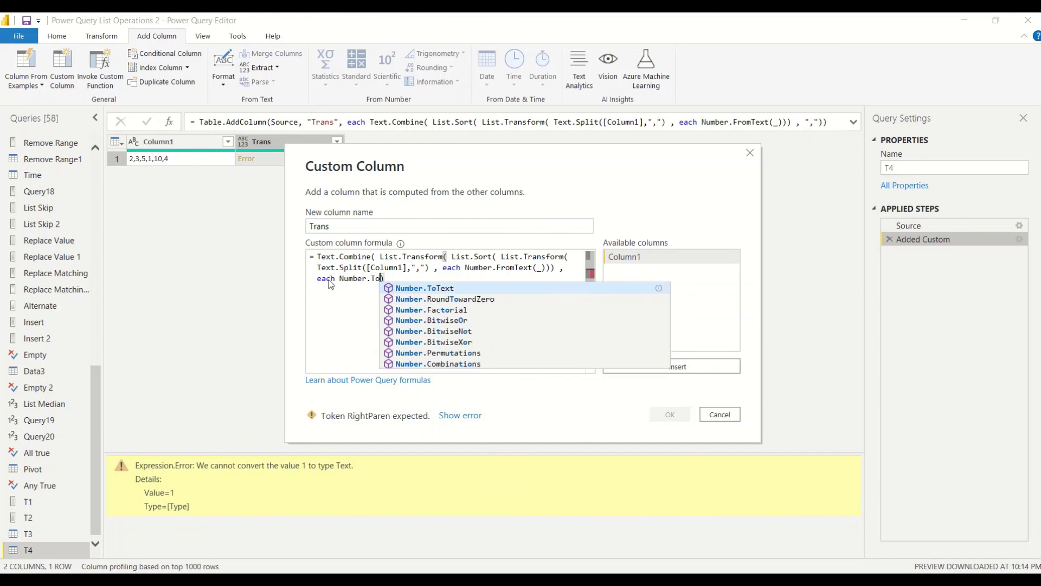
pyautogui.write('(_')
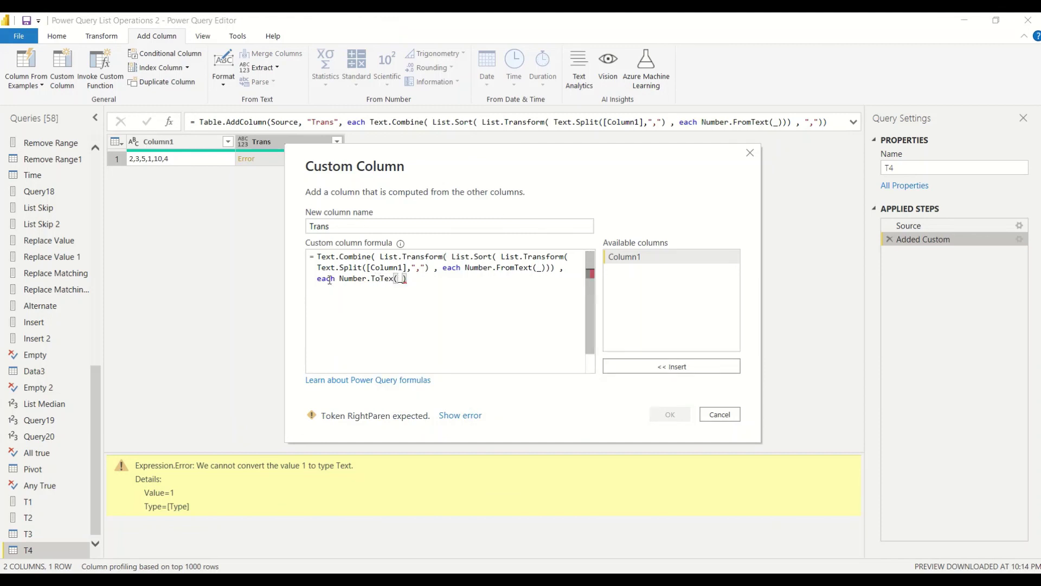
pyautogui.write(')')
pyautogui.press('End')
pyautogui.write(', ",")')
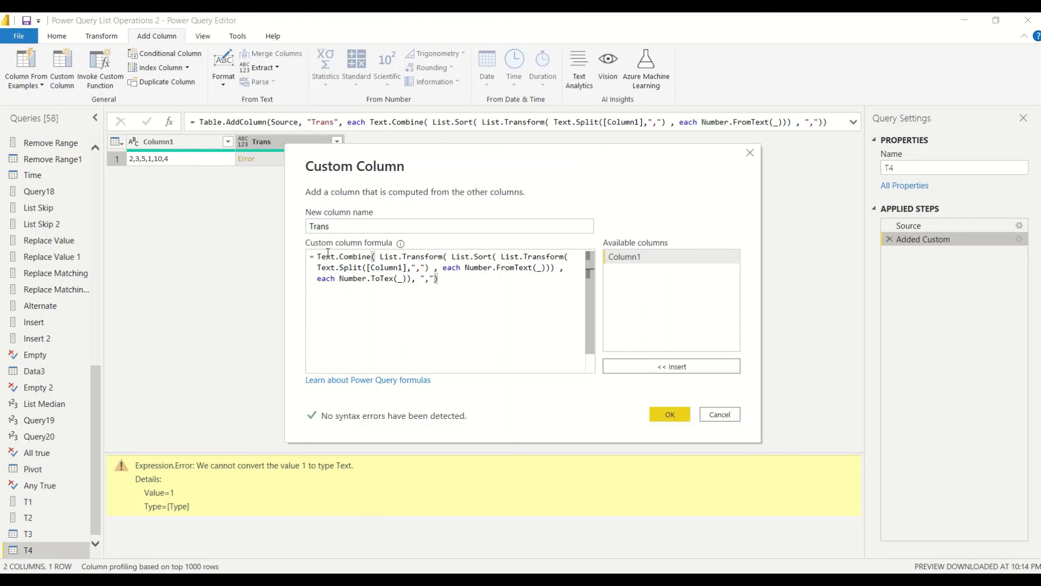
pyautogui.click(669, 415)
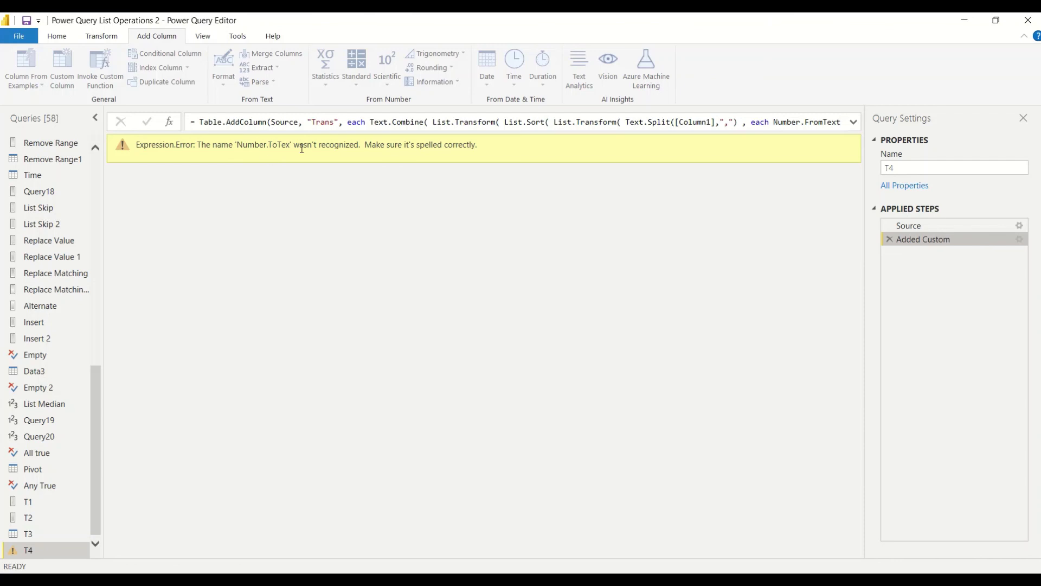
# Fix Number.ToTex to Number.ToText and preview the Trans value 1,2,3,4,5,10.
pyautogui.doubleClick(913, 237)
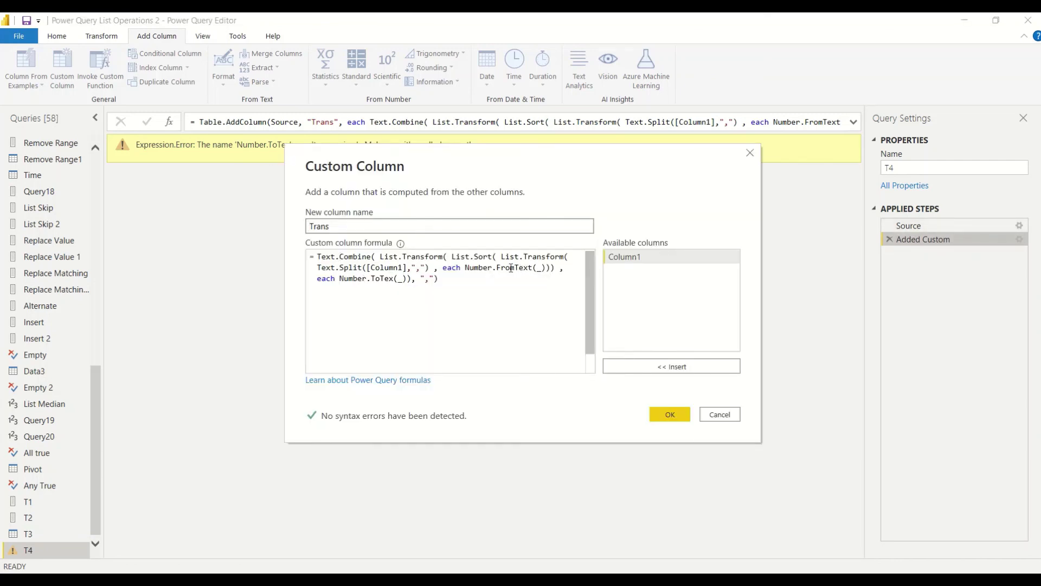
pyautogui.click(395, 278)
pyautogui.click(394, 280)
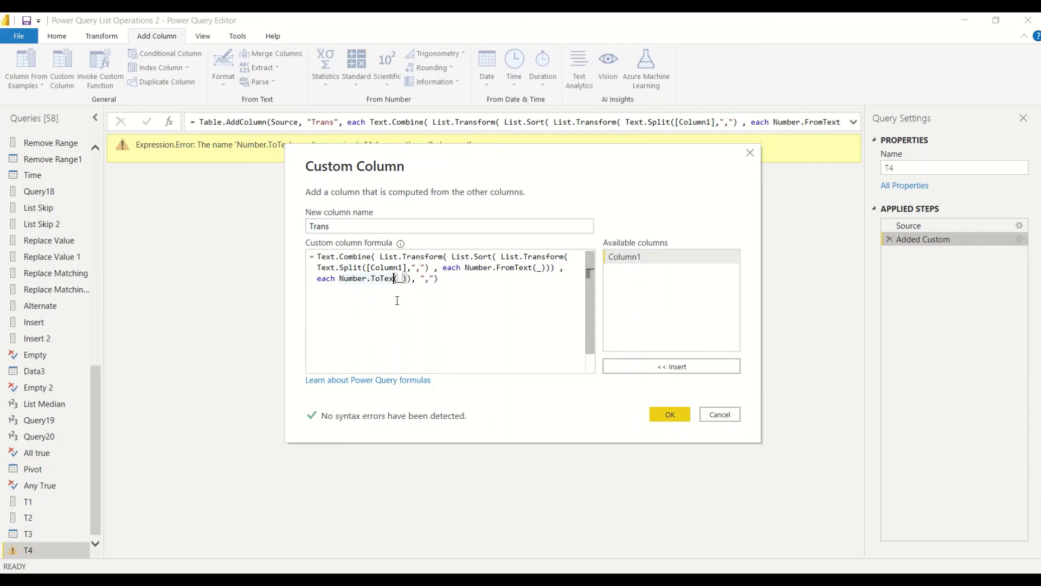
pyautogui.write('T')
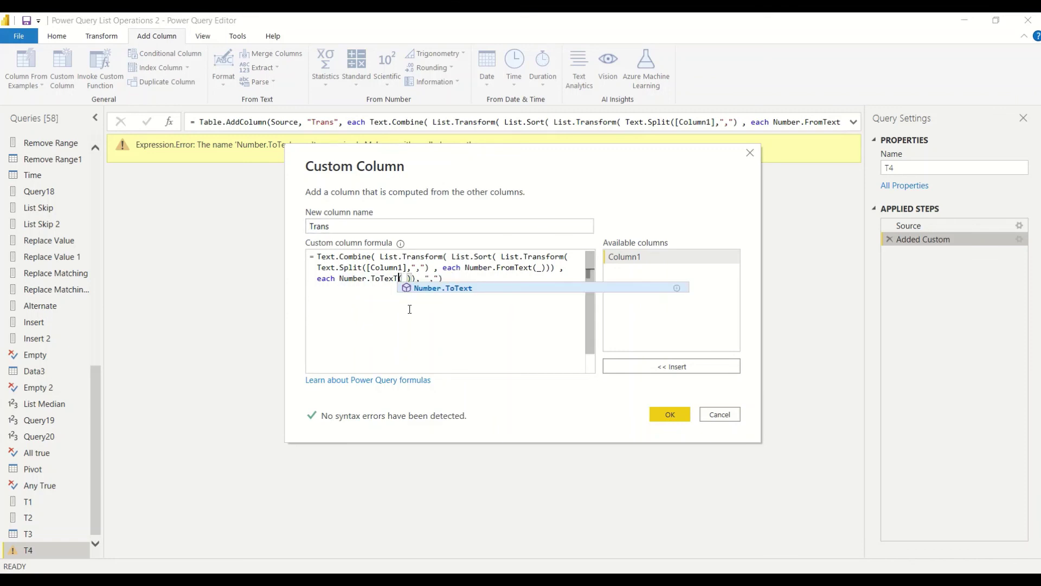
pyautogui.press('BackSpace')
pyautogui.write('t(')
pyautogui.write('_')
pyautogui.click(465, 319)
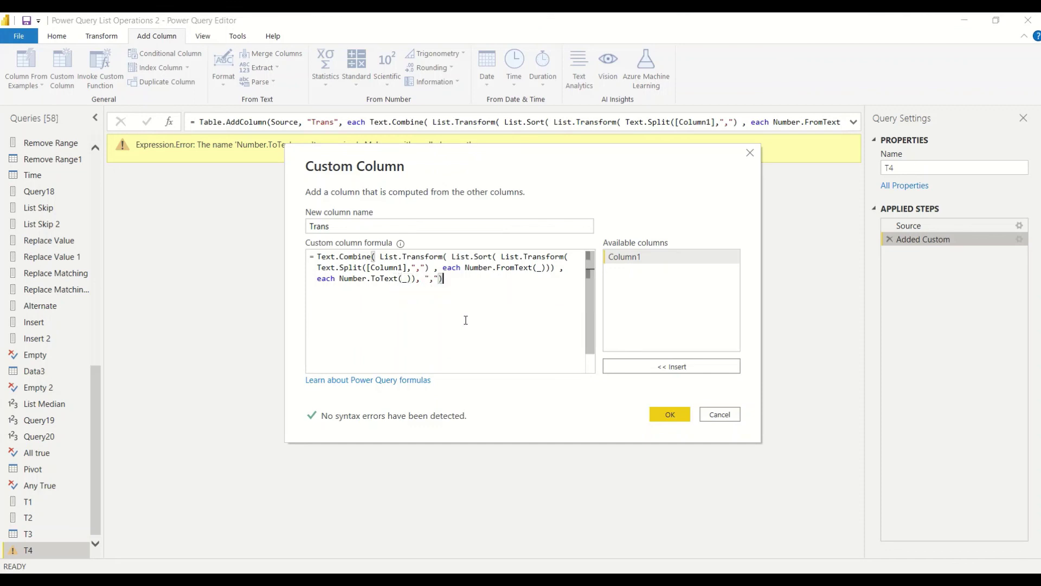
pyautogui.click(662, 413)
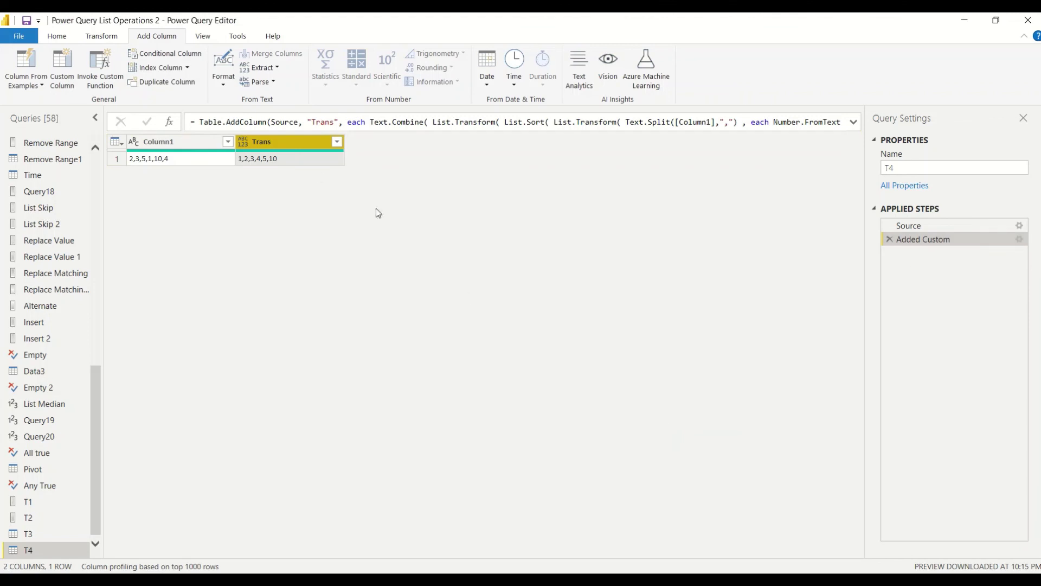
pyautogui.click(297, 163)
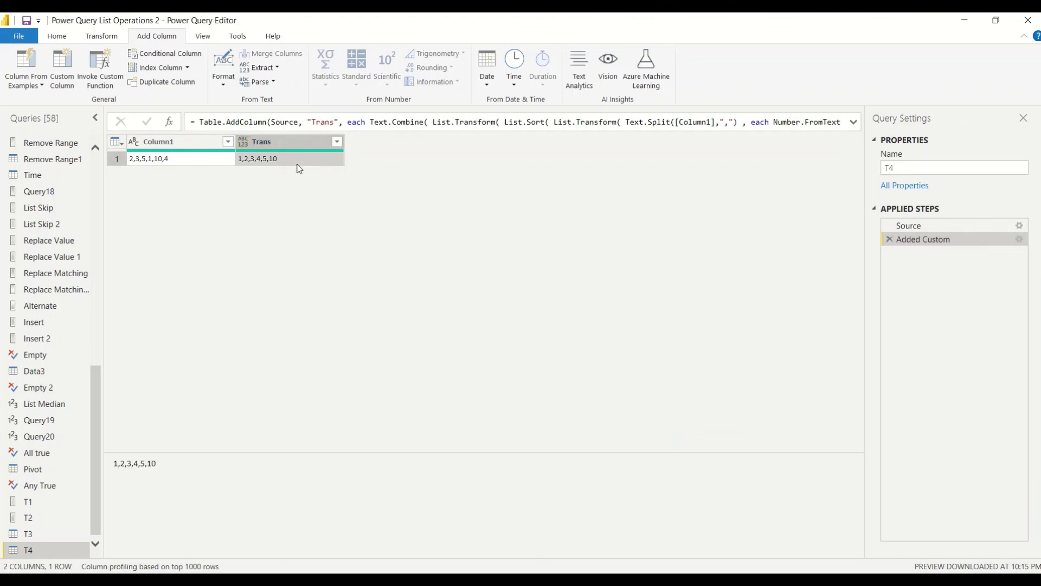